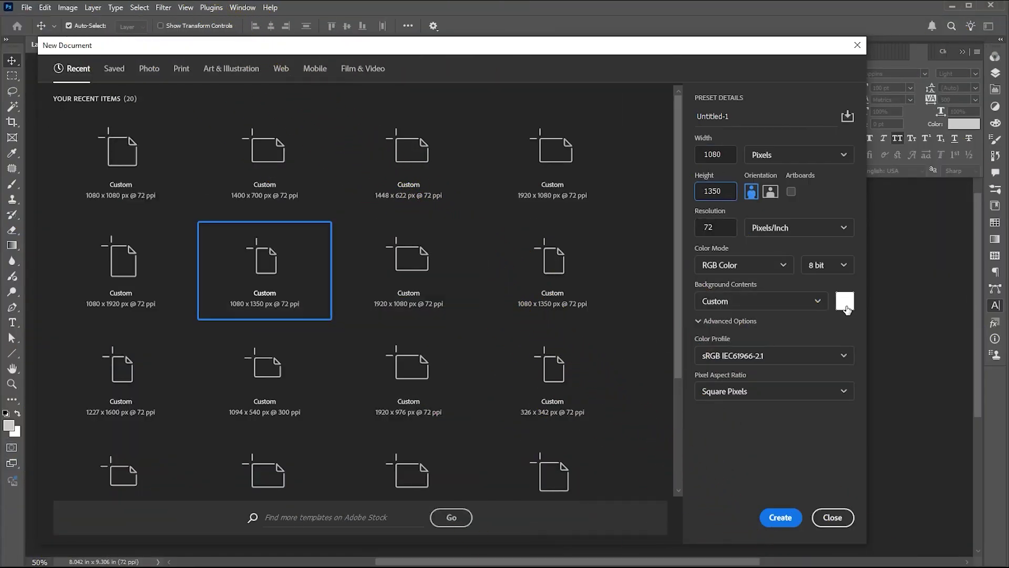
Set the new document's background colour to a light grey with 80% brightness and create the 1080 x 1350 px document
{"action": "left_click", "coordinate": [843, 306]}
{"action": "left_click_drag", "start_coordinate": [892, 116], "coordinate": [797, 118]}
{"action": "type", "text": "80"}
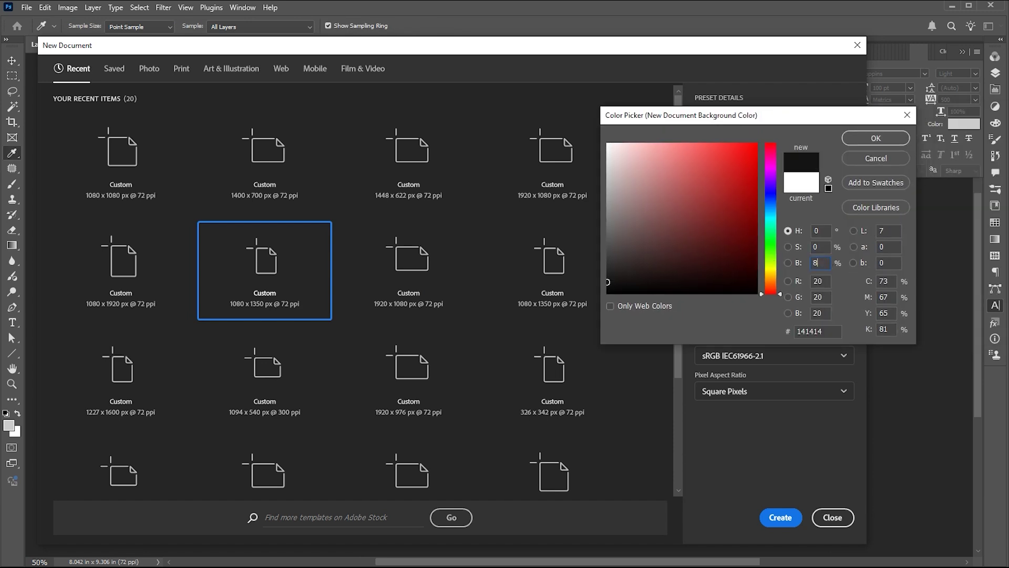
{"action": "left_click", "coordinate": [890, 138]}
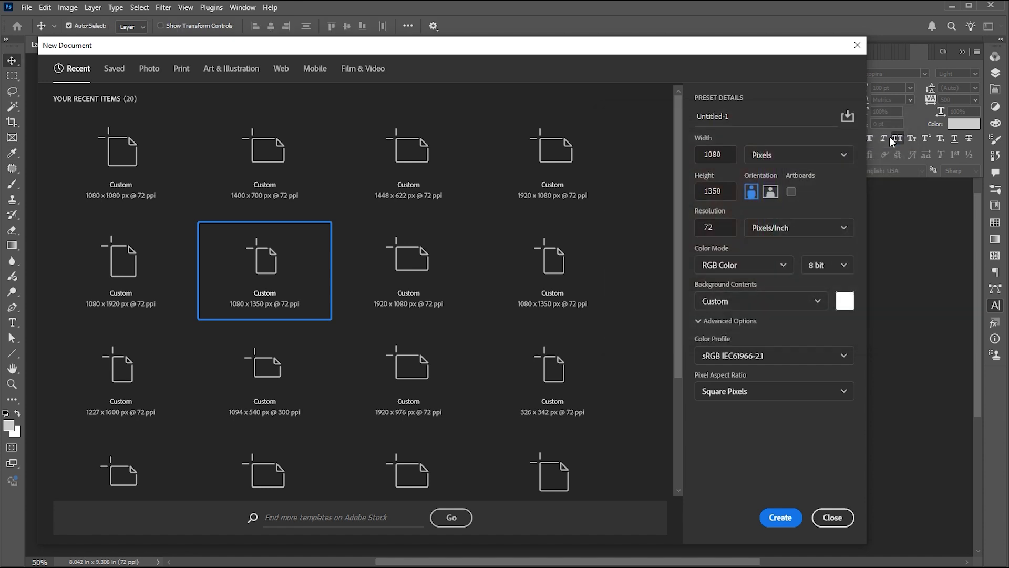
{"action": "left_click", "coordinate": [781, 517]}
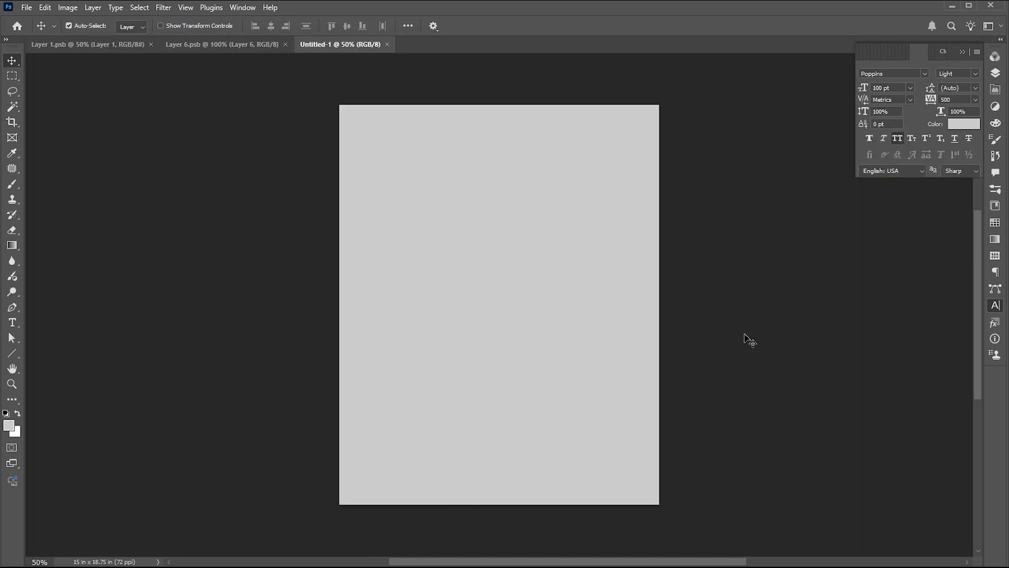
Place the Banner-1 image as an embedded object, scale it to about 105%, and align it with the canvas's bottom edge
{"action": "left_click", "coordinate": [26, 8]}
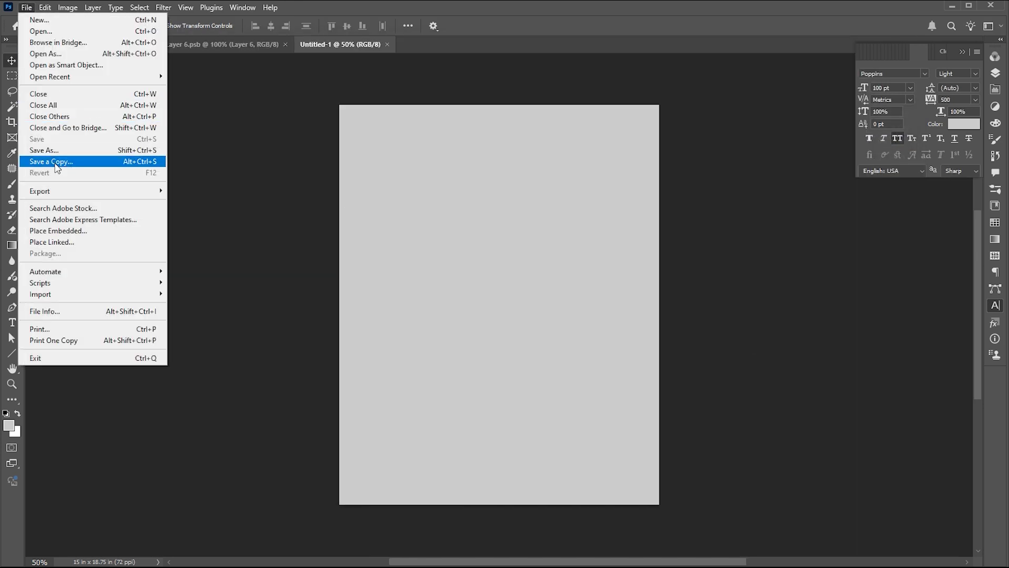
{"action": "left_click", "coordinate": [55, 232]}
{"action": "left_click", "coordinate": [347, 99]}
{"action": "left_click", "coordinate": [883, 518]}
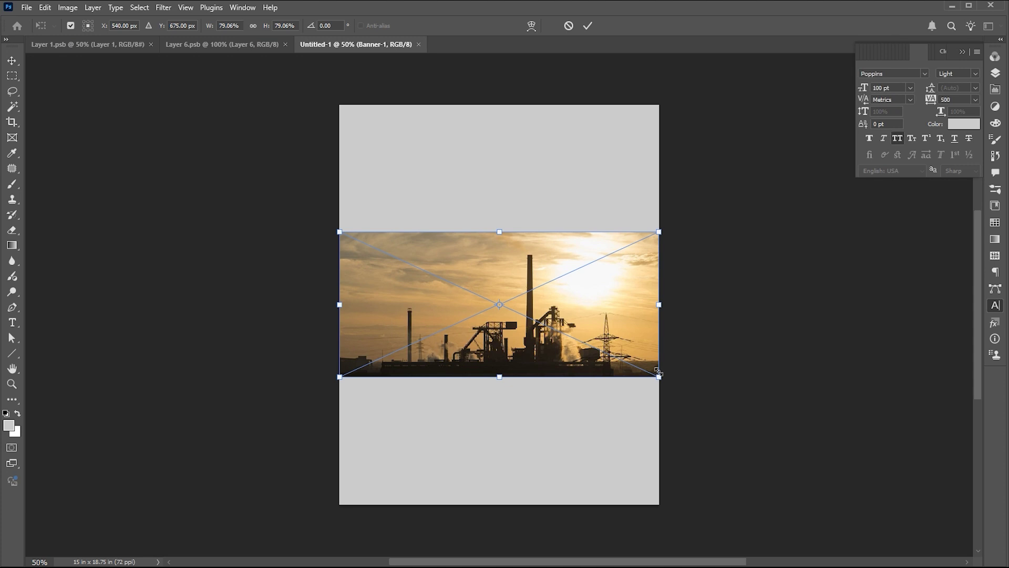
{"action": "left_click_drag", "start_coordinate": [658, 372], "coordinate": [712, 401]}
{"action": "left_click_drag", "start_coordinate": [604, 331], "coordinate": [599, 423]}
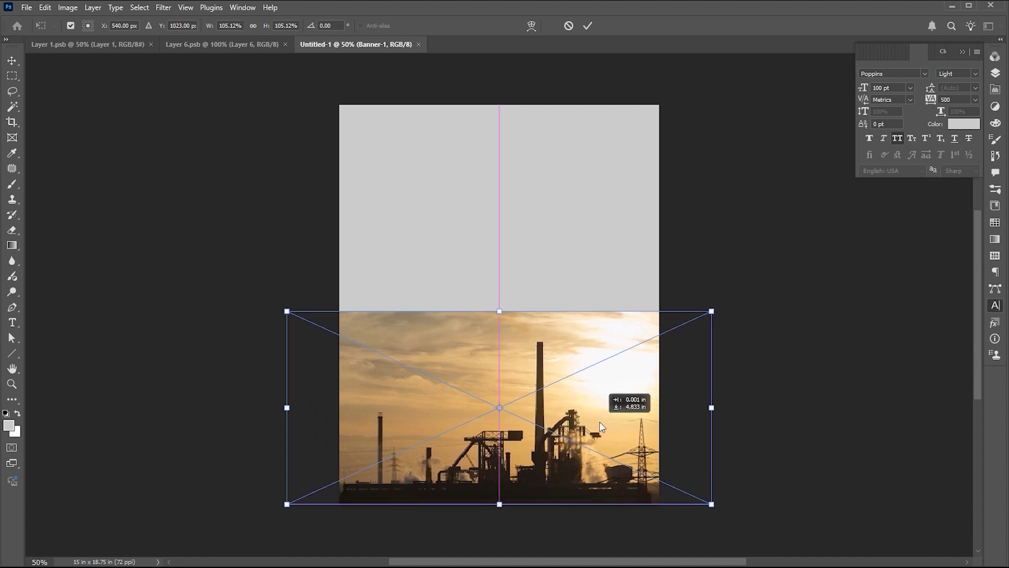
{"action": "key", "text": "Return"}
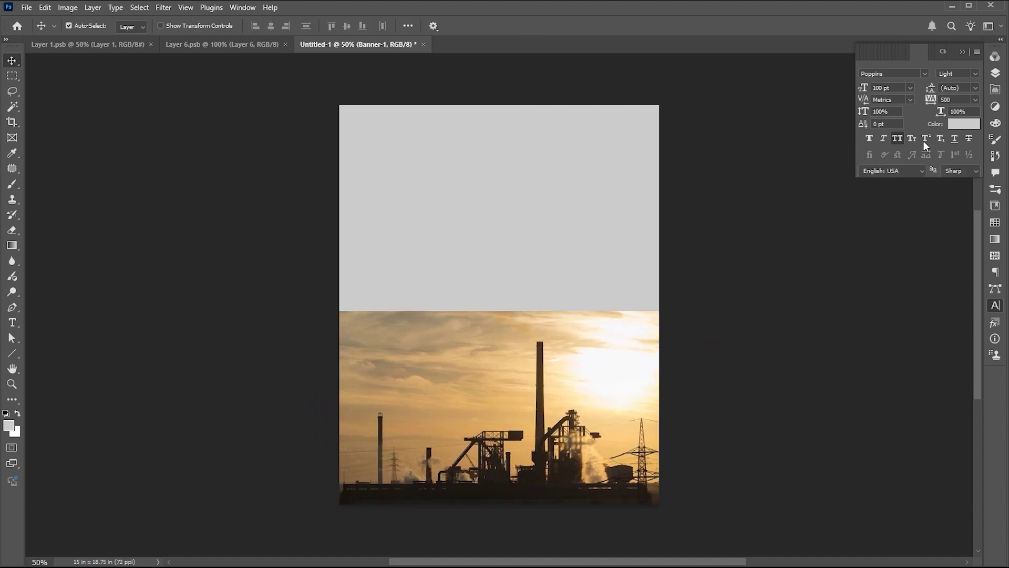
Add a layer mask to Banner-1 and fade out its upper edge with a soft round black brush of 500 to 600 px
{"action": "left_click", "coordinate": [994, 73]}
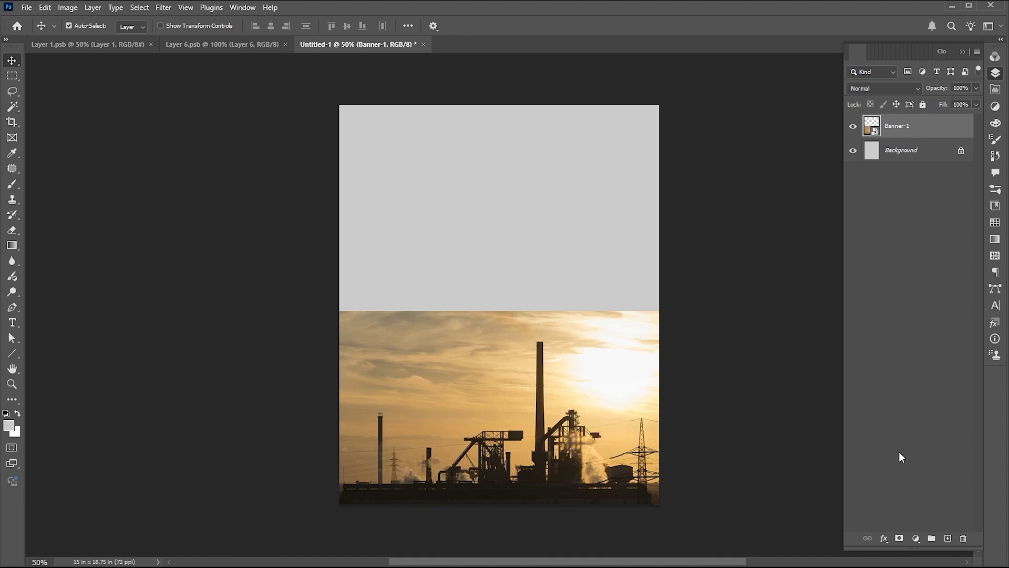
{"action": "left_click", "coordinate": [900, 538]}
{"action": "left_click", "coordinate": [12, 185]}
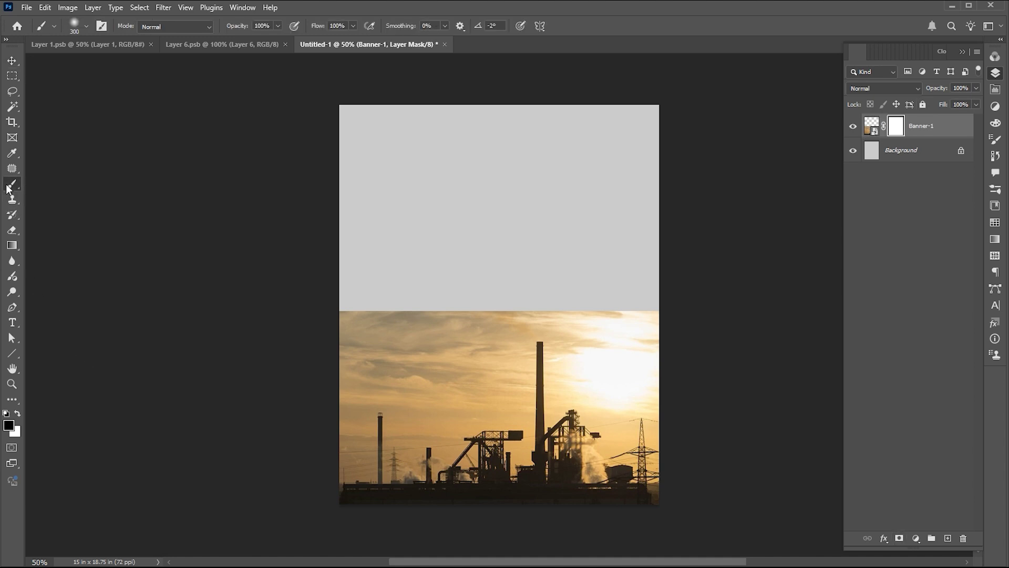
{"action": "left_click", "coordinate": [87, 27]}
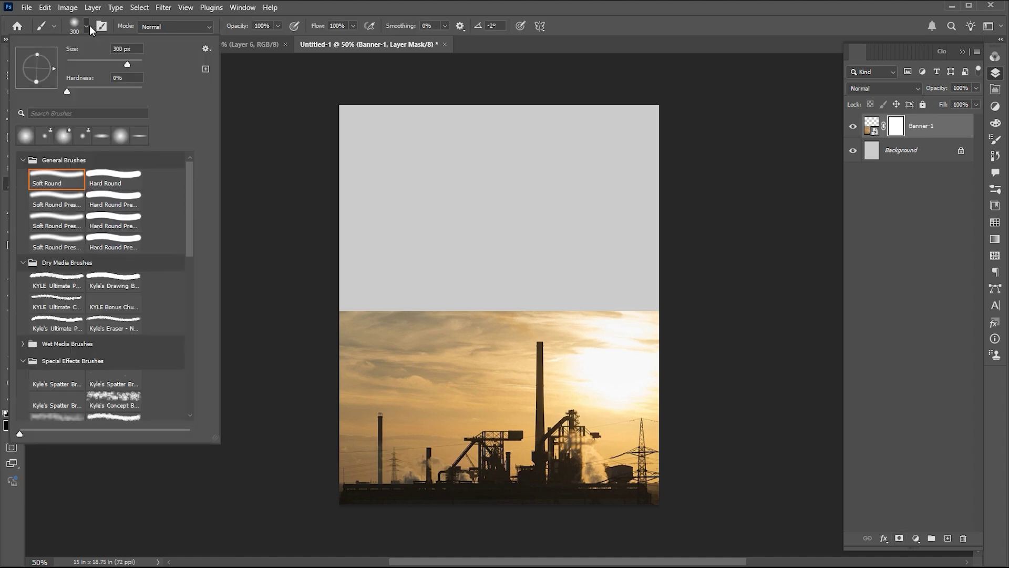
{"action": "left_click", "coordinate": [89, 25]}
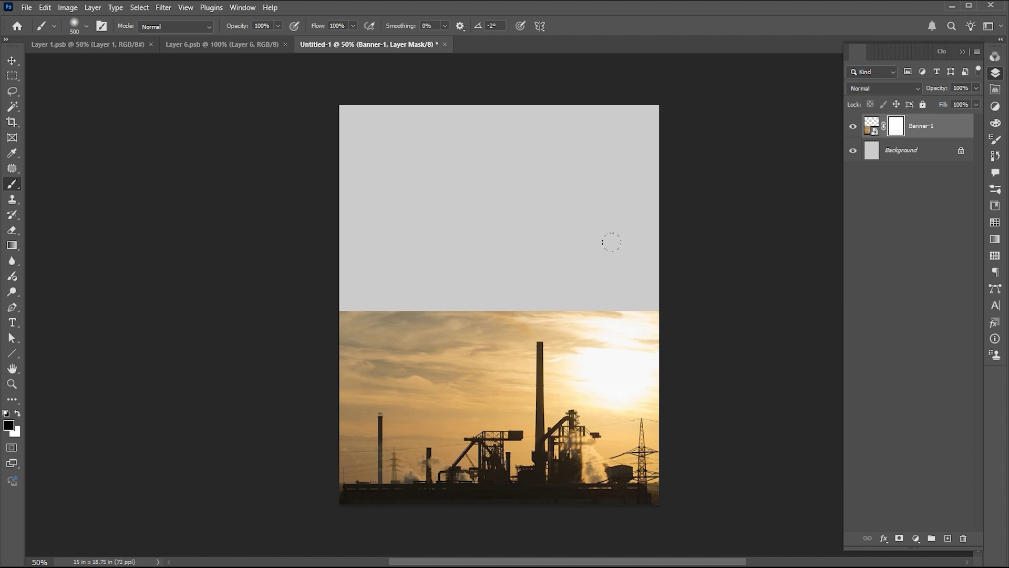
{"action": "left_click_drag", "start_coordinate": [612, 242], "coordinate": [213, 250]}
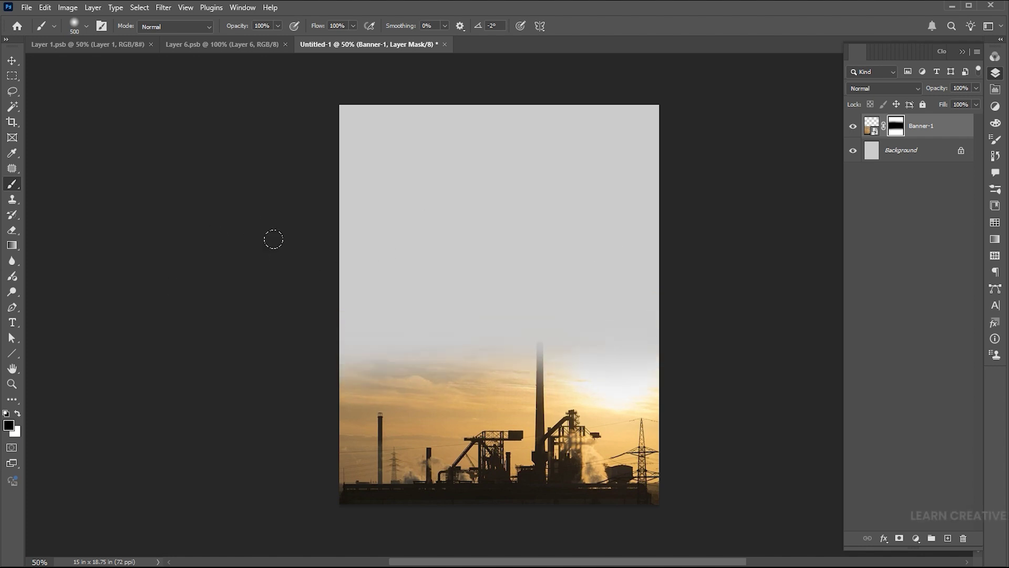
{"action": "key", "text": "bracketright"}
{"action": "mouse_move", "coordinate": [277, 266]}
{"action": "left_mouse_down"}
{"action": "mouse_move", "coordinate": [555, 254]}
{"action": "mouse_move", "coordinate": [656, 231]}
{"action": "left_mouse_up"}
{"action": "key", "text": "v"}
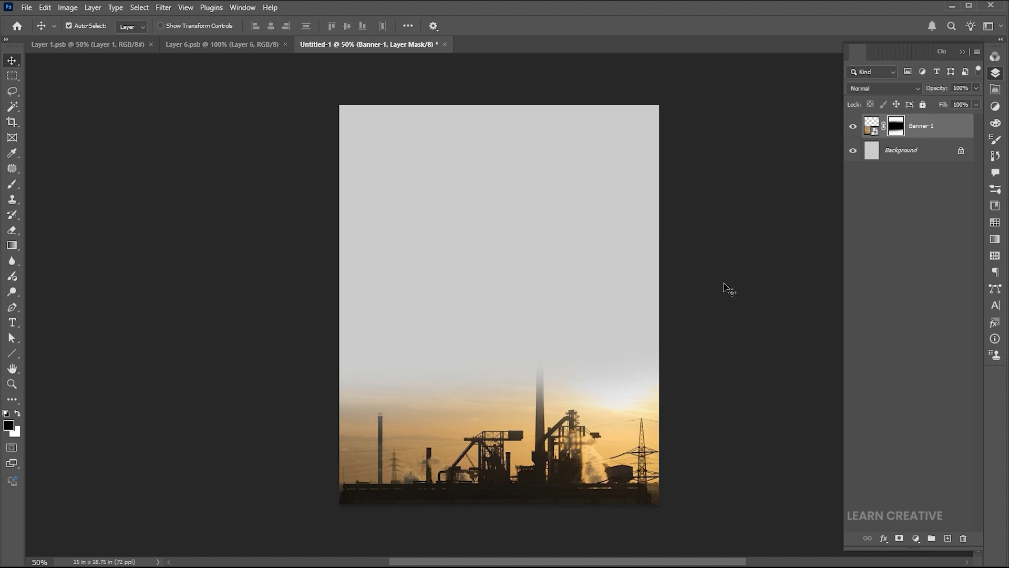
Place the clouds image as an embedded object, scale it to about 46.5%, and align it with the canvas's top edge
{"action": "left_click", "coordinate": [26, 7]}
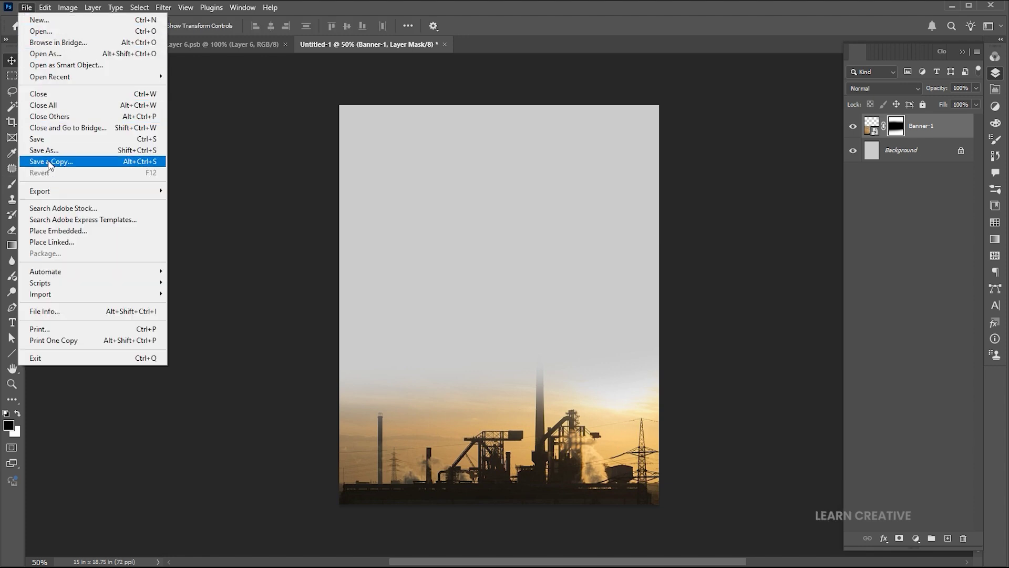
{"action": "left_click", "coordinate": [57, 230]}
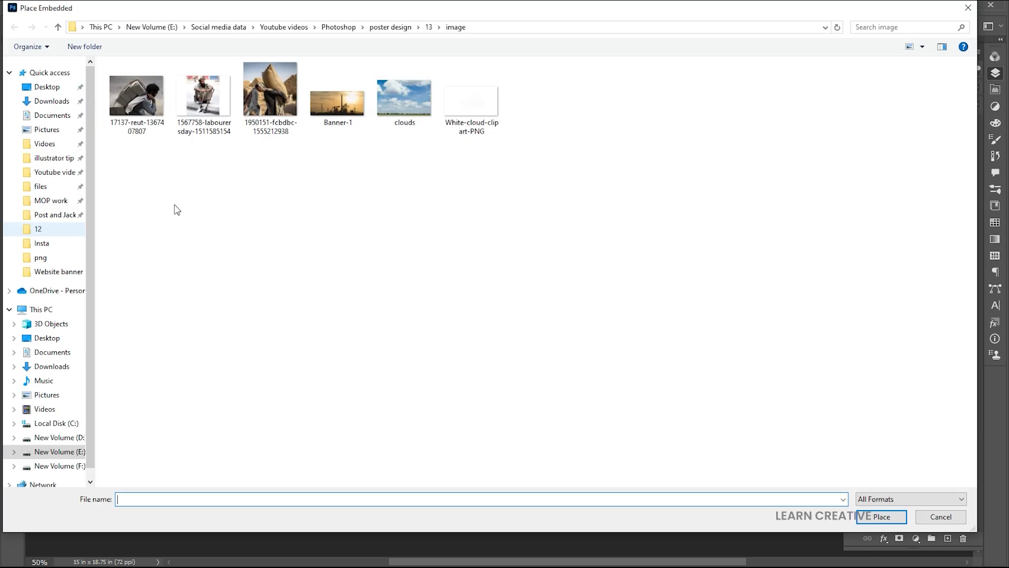
{"action": "left_click", "coordinate": [405, 89]}
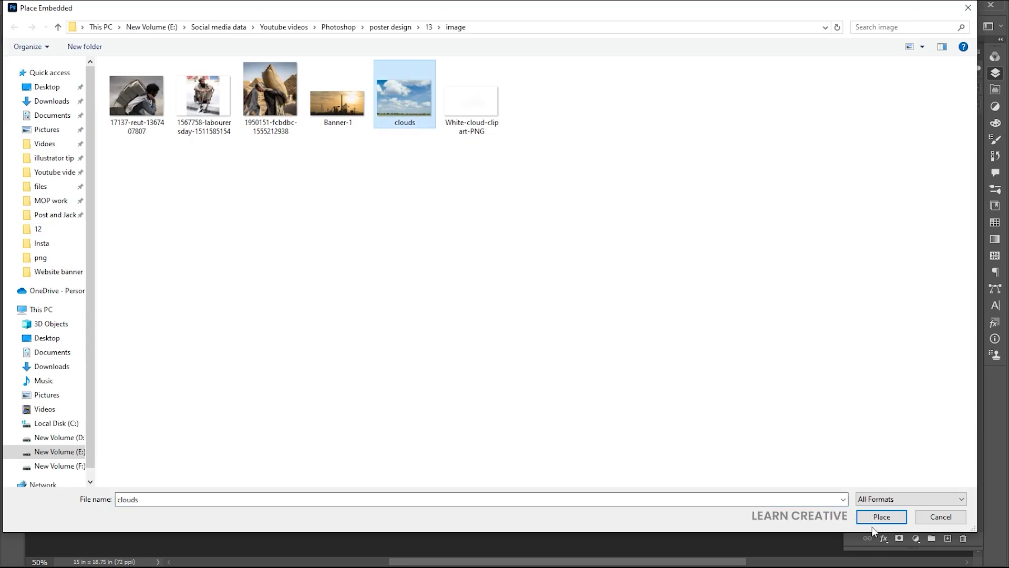
{"action": "left_click", "coordinate": [881, 516]}
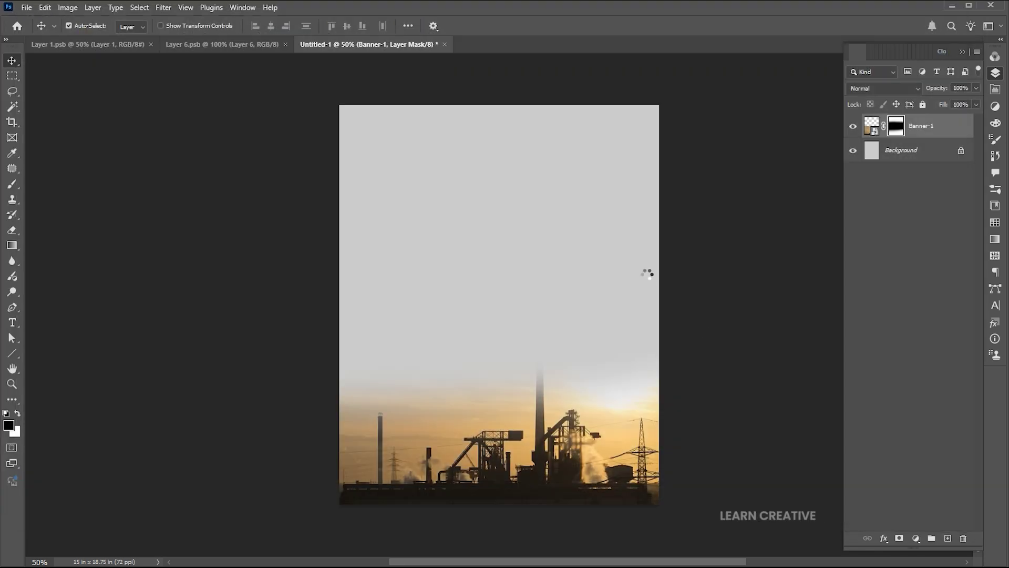
{"action": "left_click_drag", "start_coordinate": [616, 274], "coordinate": [613, 212]}
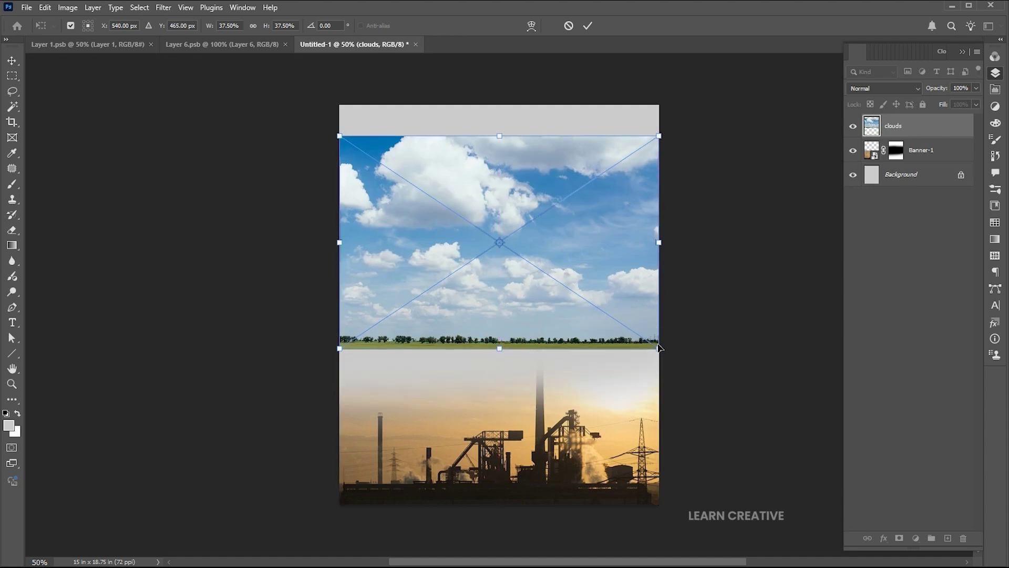
{"action": "left_click_drag", "start_coordinate": [659, 347], "coordinate": [698, 368]}
{"action": "left_click_drag", "start_coordinate": [623, 327], "coordinate": [625, 325]}
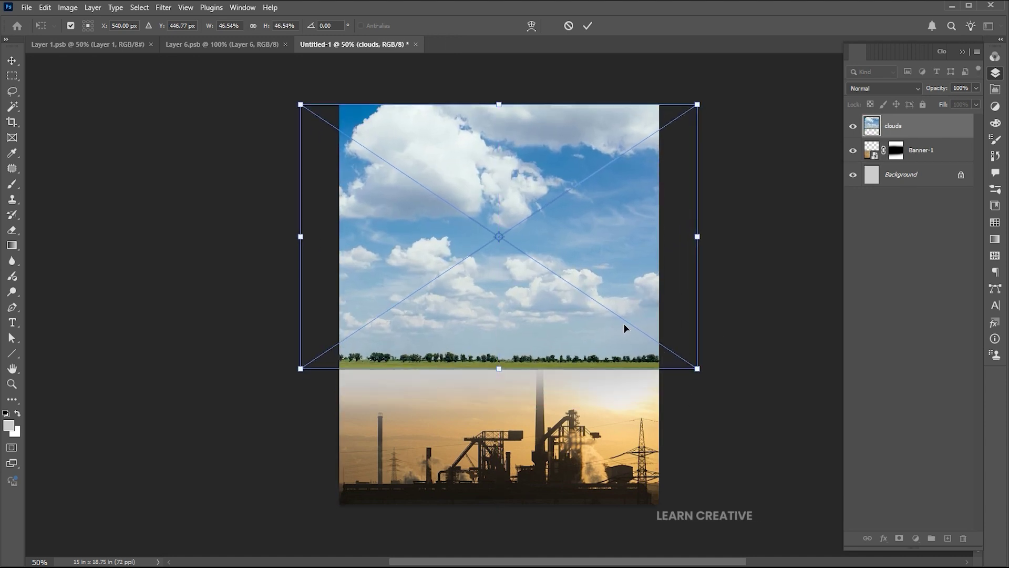
{"action": "key", "text": "Return"}
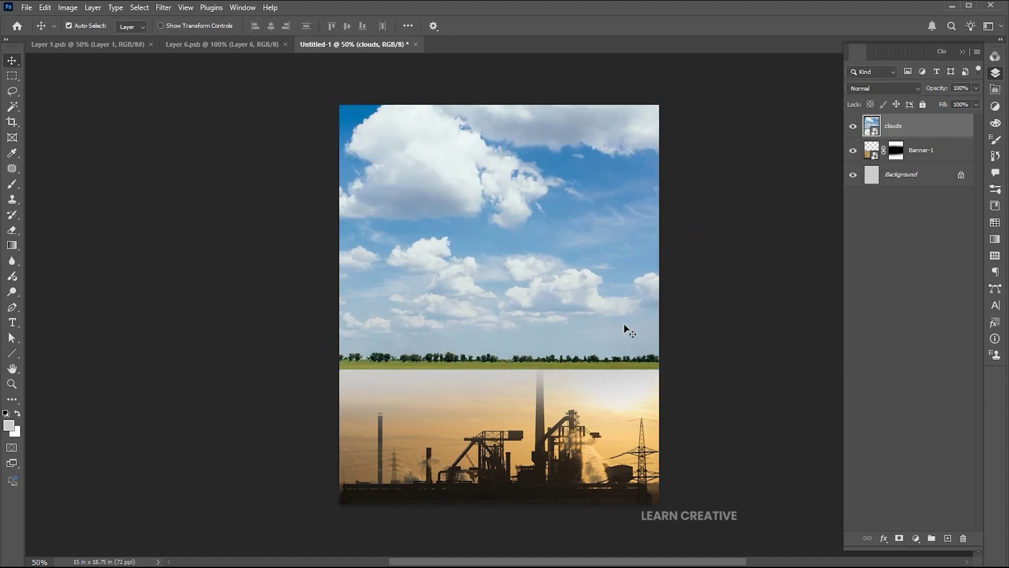
Add a layer mask to the clouds layer and paint out its green horizon with the 600 px soft black brush
{"action": "left_click", "coordinate": [898, 538]}
{"action": "left_click", "coordinate": [12, 184]}
{"action": "left_click_drag", "start_coordinate": [347, 344], "coordinate": [483, 341]}
{"action": "left_click_drag", "start_coordinate": [563, 331], "coordinate": [193, 338]}
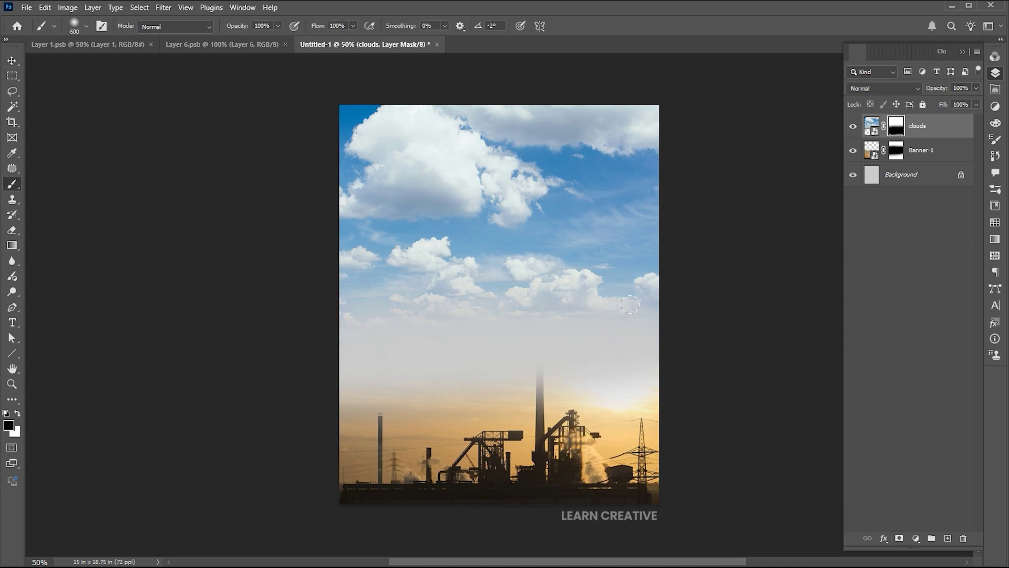
{"action": "key", "text": "v"}
{"action": "left_click", "coordinate": [917, 299]}
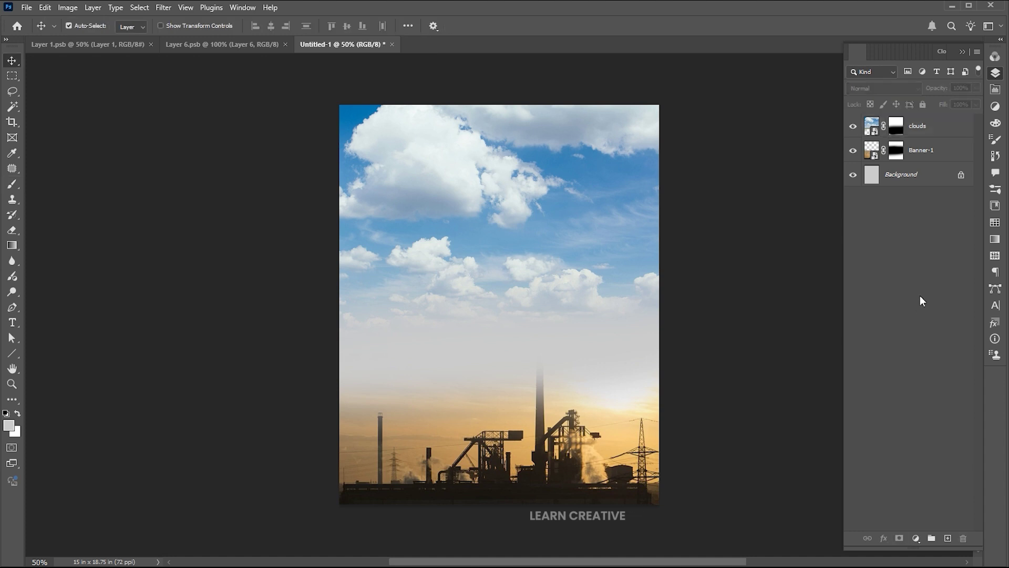
Add a Black & White adjustment above the clouds layer with Reds 101, Yellows 127, Greens 104, Cyans 85 and Blues 62
{"action": "left_click", "coordinate": [946, 130]}
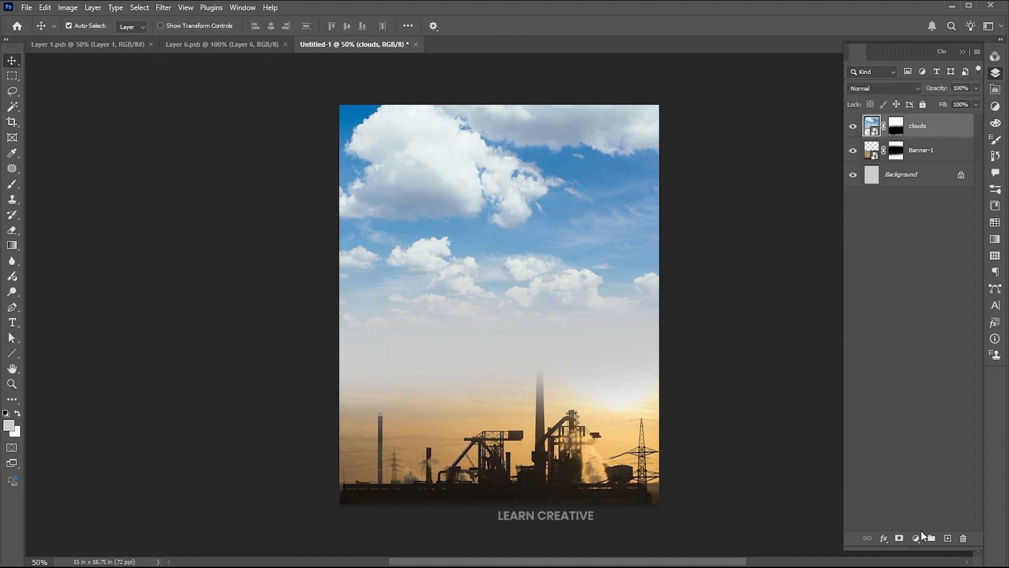
{"action": "left_click", "coordinate": [916, 538]}
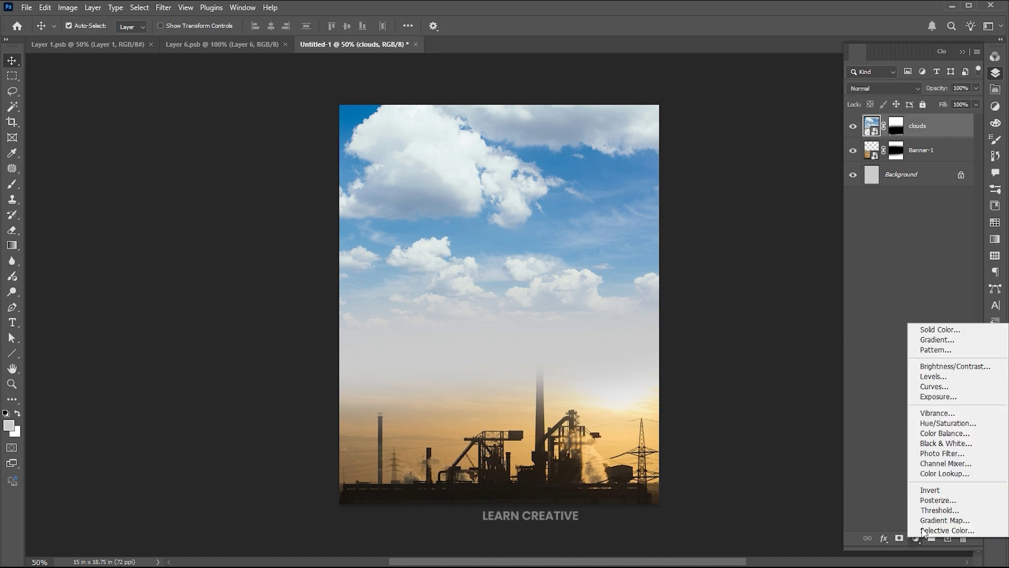
{"action": "left_click", "coordinate": [935, 445]}
{"action": "left_click_drag", "start_coordinate": [907, 135], "coordinate": [926, 160]}
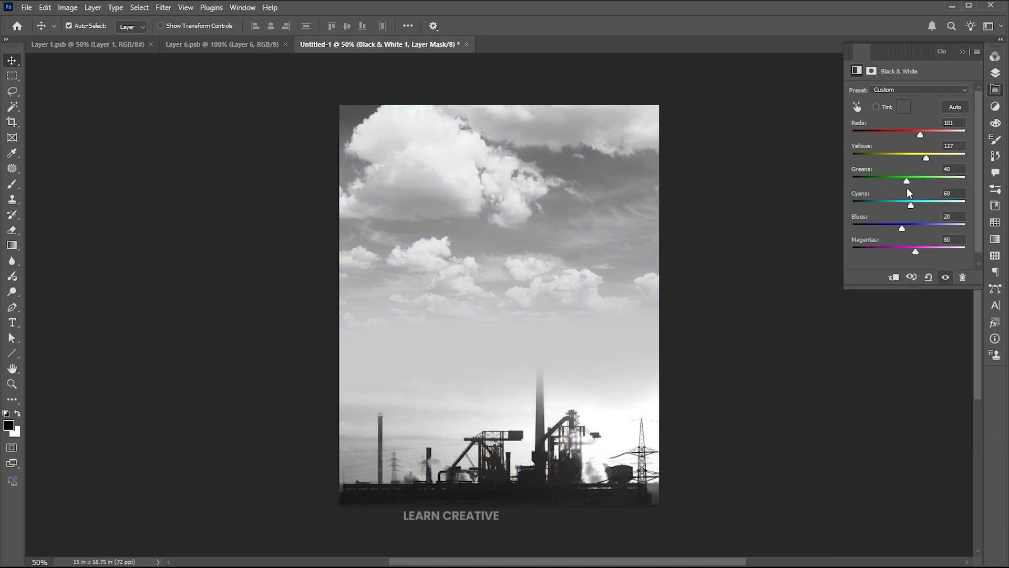
{"action": "left_click_drag", "start_coordinate": [917, 206], "coordinate": [912, 228]}
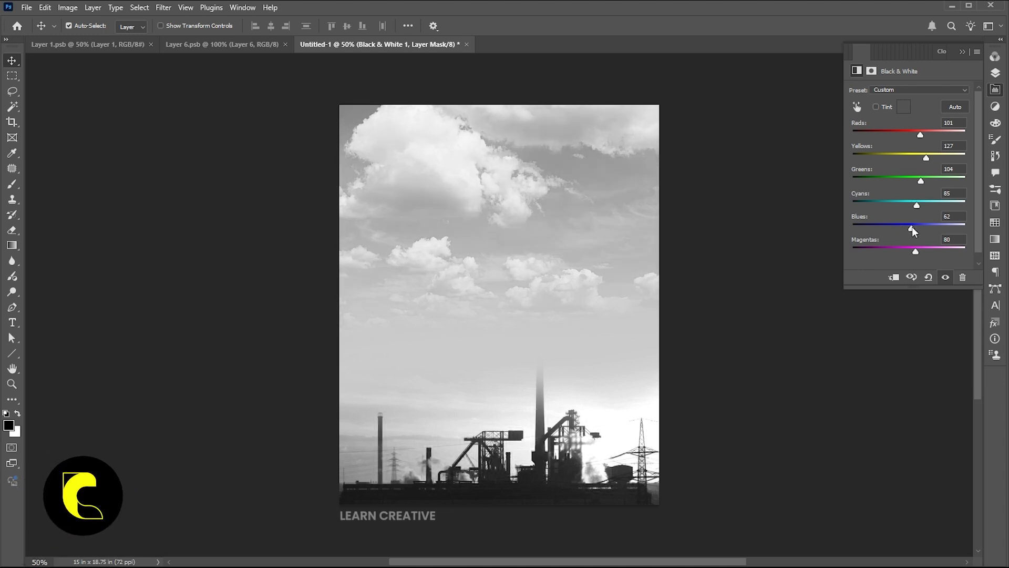
Lower the opacity of the clouds layer to about 63% and of the Banner-1 layer to about 37%
{"action": "left_click", "coordinate": [995, 73]}
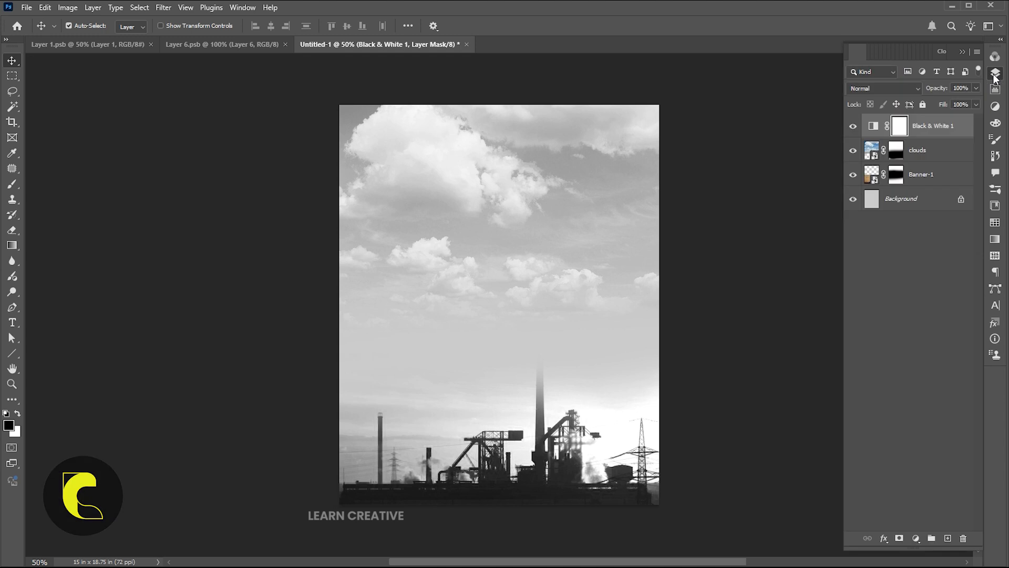
{"action": "left_click", "coordinate": [944, 158]}
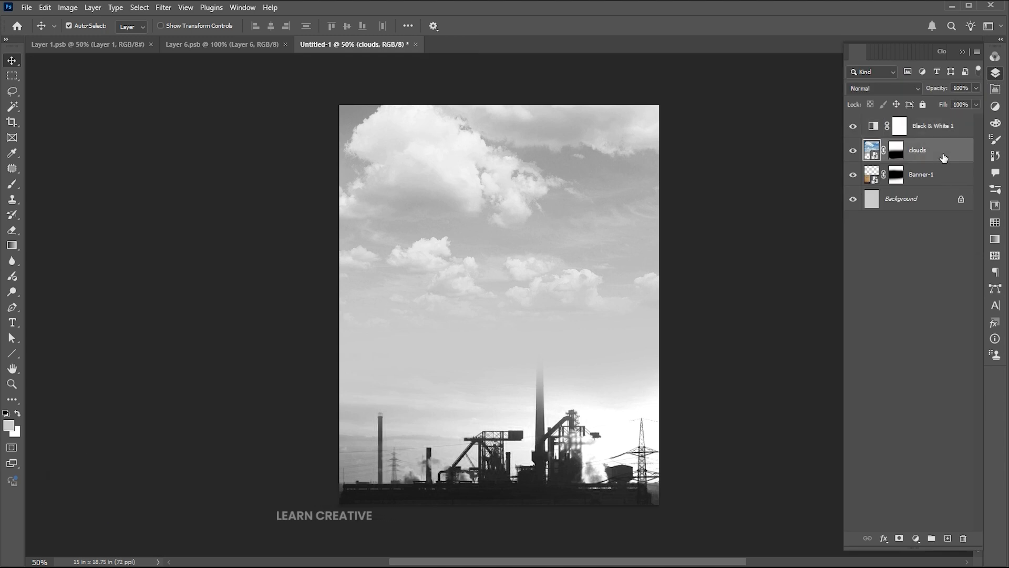
{"action": "left_click_drag", "start_coordinate": [976, 88], "coordinate": [959, 103]}
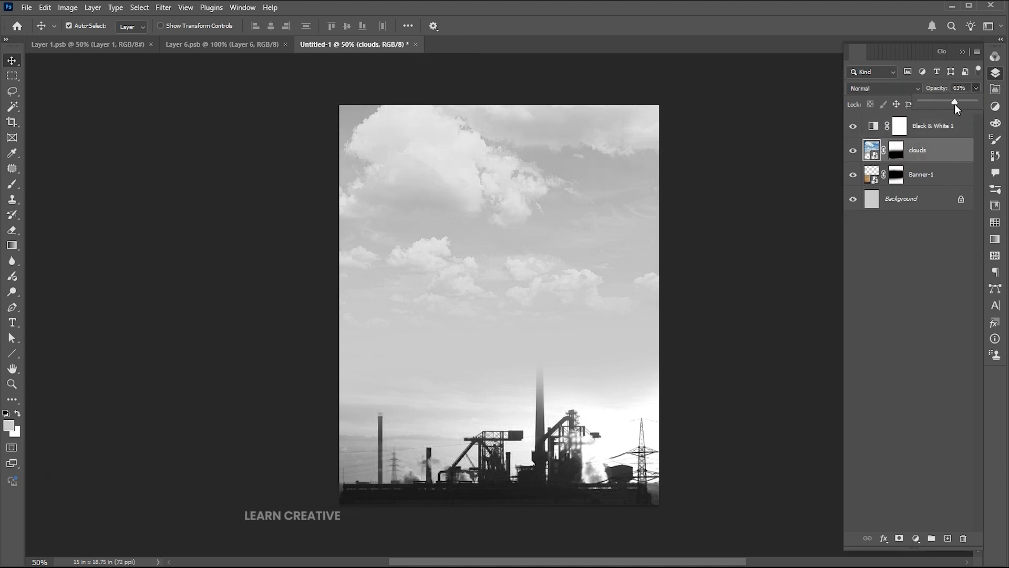
{"action": "left_click", "coordinate": [959, 176]}
{"action": "left_click_drag", "start_coordinate": [975, 87], "coordinate": [949, 104]}
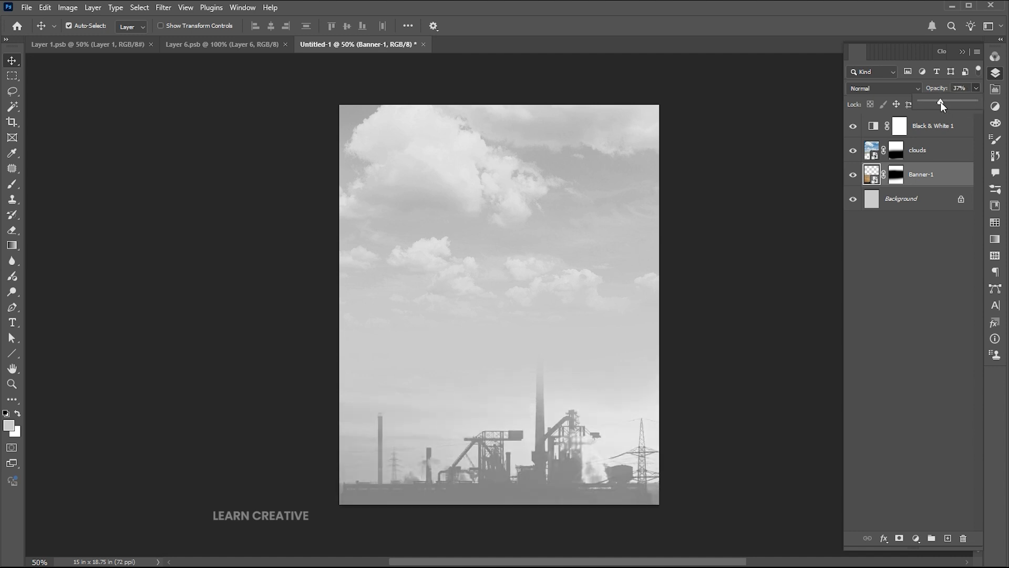
Add the text "1" above the Black & White 1 adjustment, set in Helvetica LT Std Compressed
{"action": "left_click", "coordinate": [952, 126]}
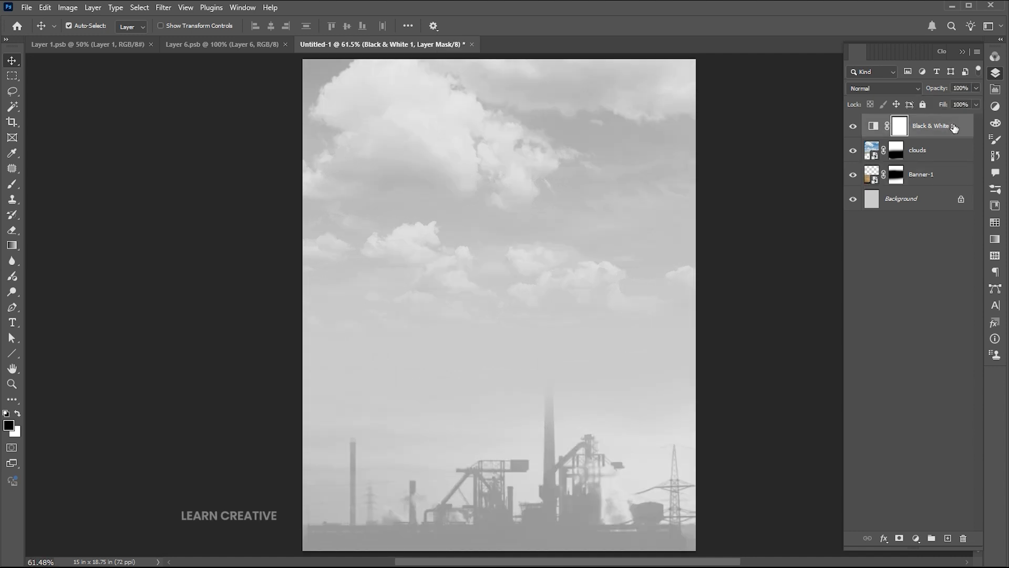
{"action": "left_click_drag", "start_coordinate": [918, 549], "coordinate": [925, 270]}
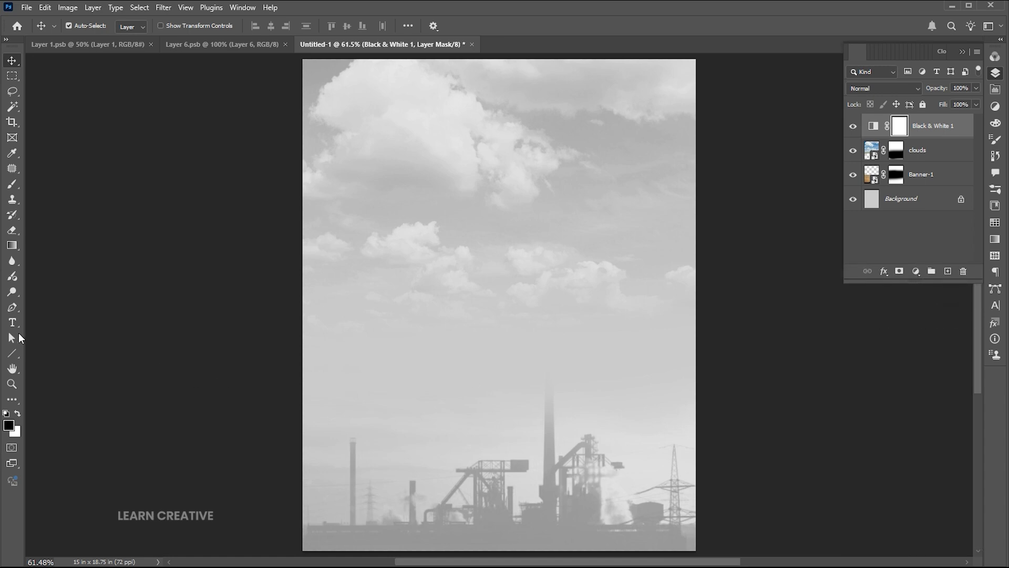
{"action": "left_click", "coordinate": [12, 323]}
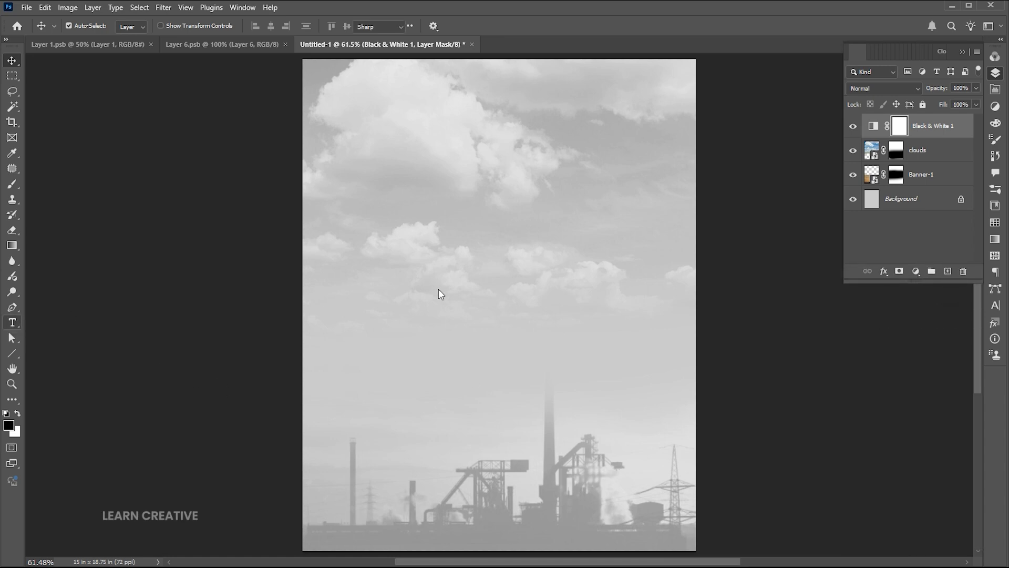
{"action": "left_click", "coordinate": [516, 281]}
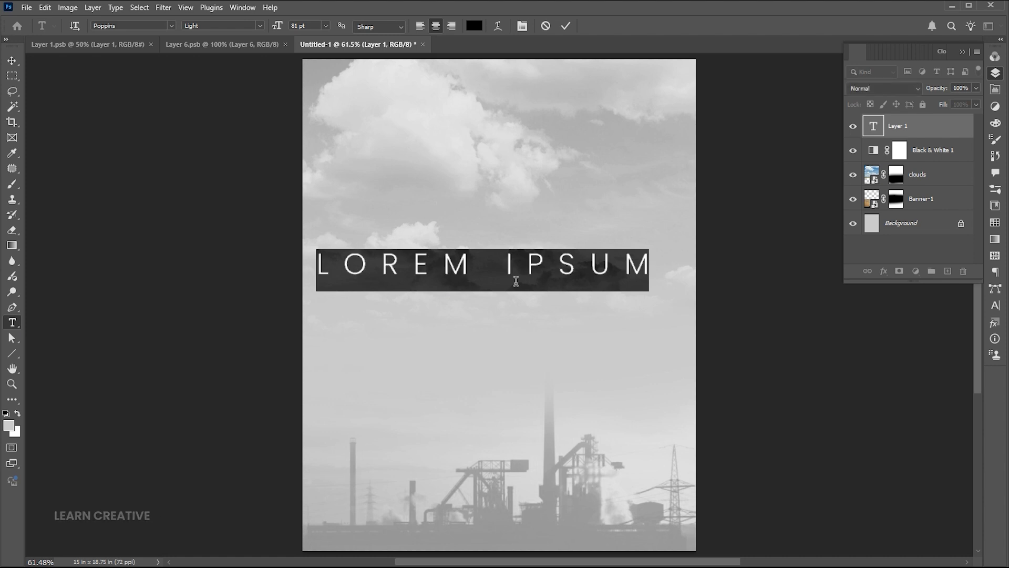
{"action": "type", "text": "1"}
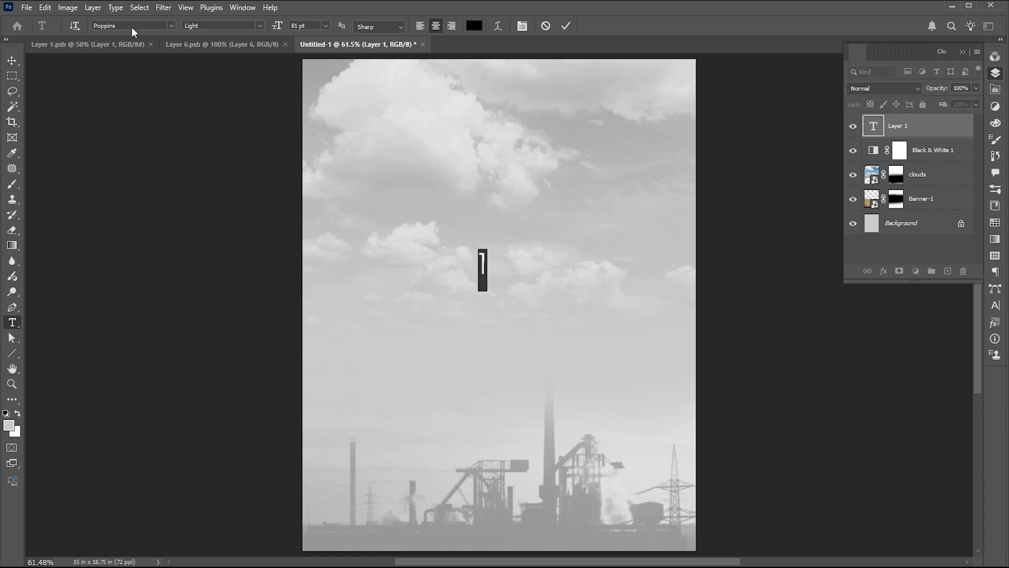
{"action": "type", "text": "helve"}
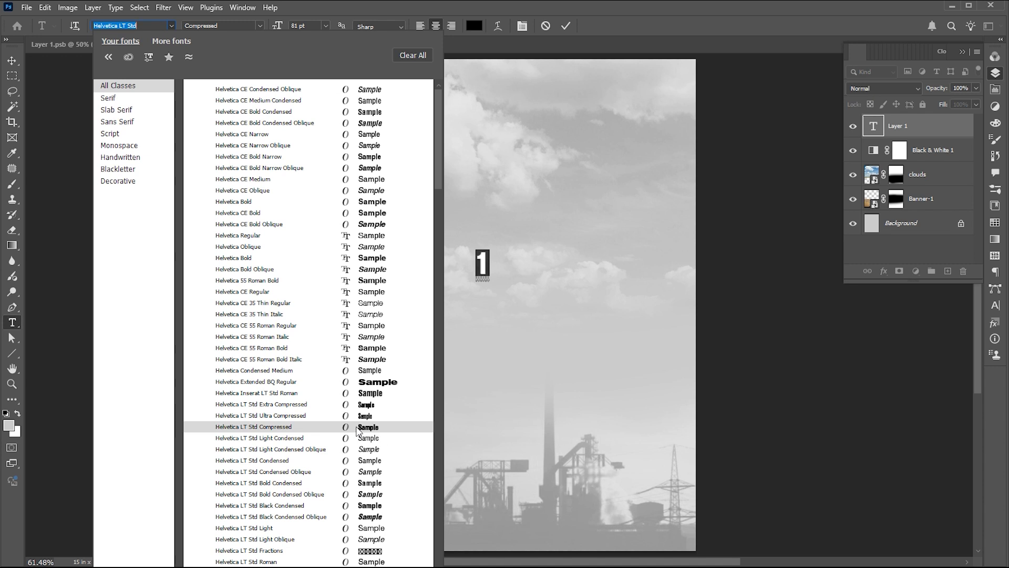
{"action": "left_click", "coordinate": [357, 428]}
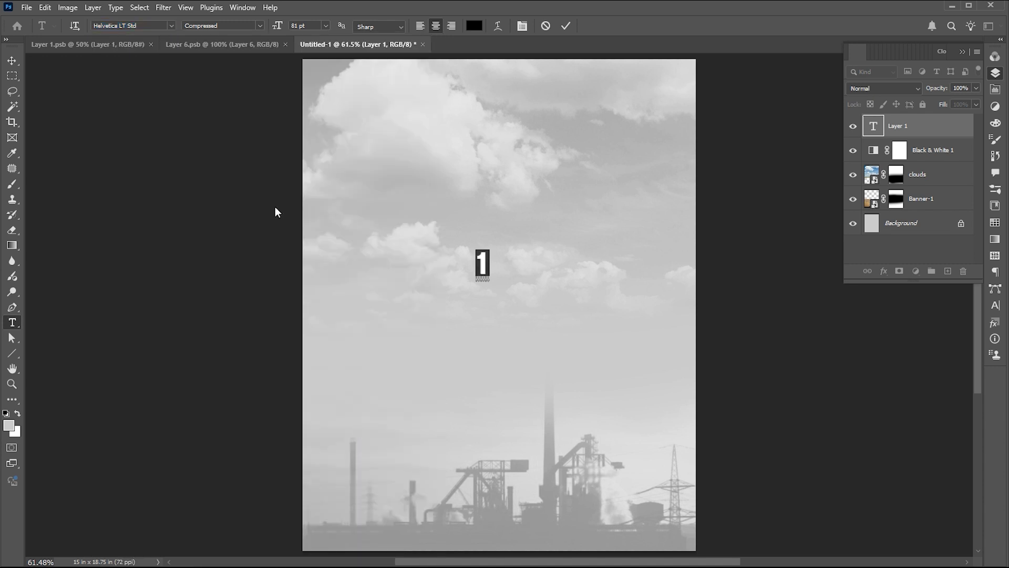
{"action": "key", "text": "ctrl+Return"}
Scale the "1" text to about 1164% and centre it horizontally on the canvas, at X 540 px and Y about 643 px
{"action": "key", "text": "v"}
{"action": "key", "text": "ctrl+t"}
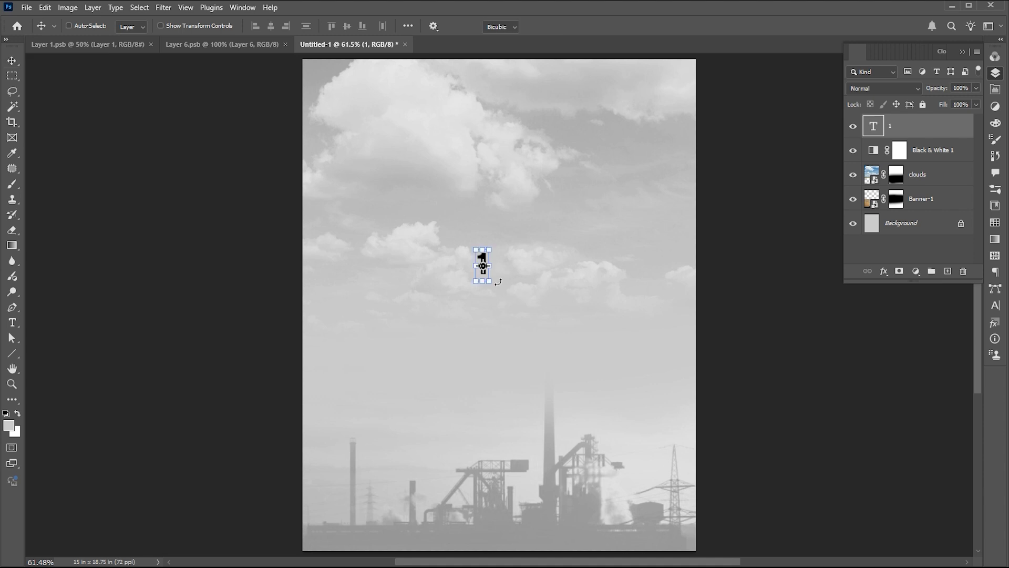
{"action": "left_click_drag", "start_coordinate": [494, 288], "coordinate": [570, 421]}
{"action": "left_click_drag", "start_coordinate": [516, 351], "coordinate": [523, 372]}
{"action": "left_click_drag", "start_coordinate": [562, 289], "coordinate": [572, 287]}
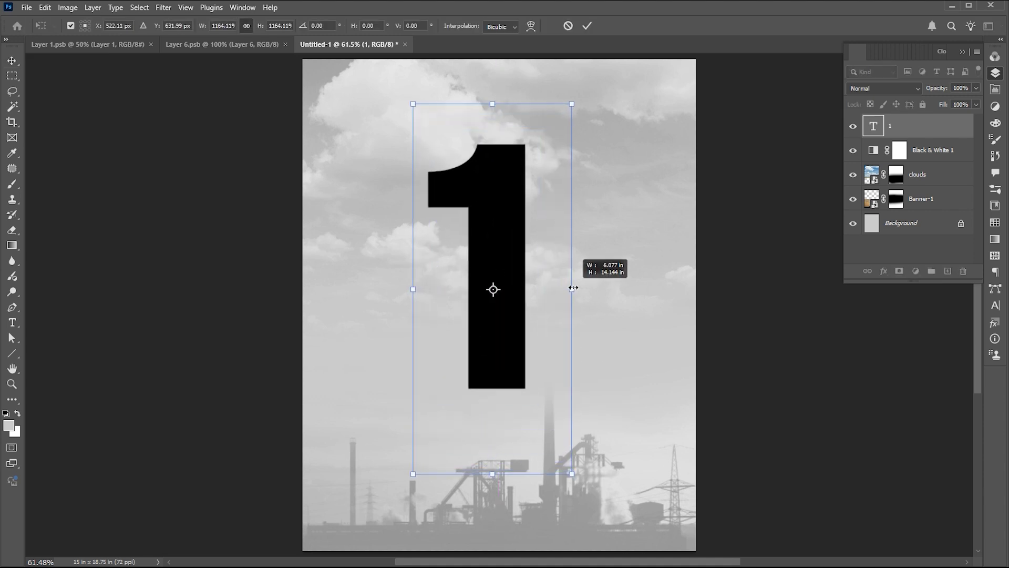
{"action": "left_click_drag", "start_coordinate": [520, 338], "coordinate": [523, 342]}
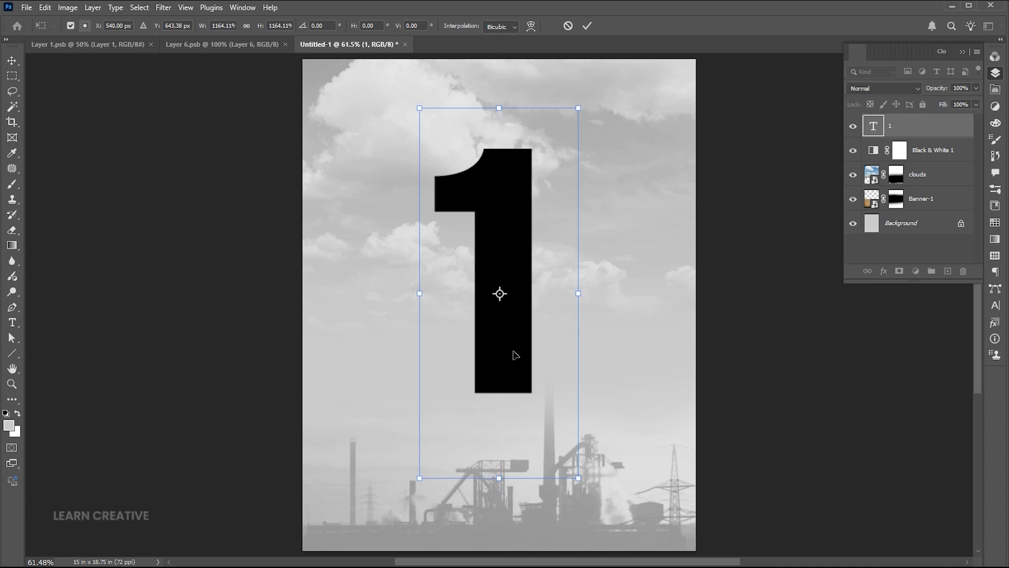
{"action": "key", "text": "Return"}
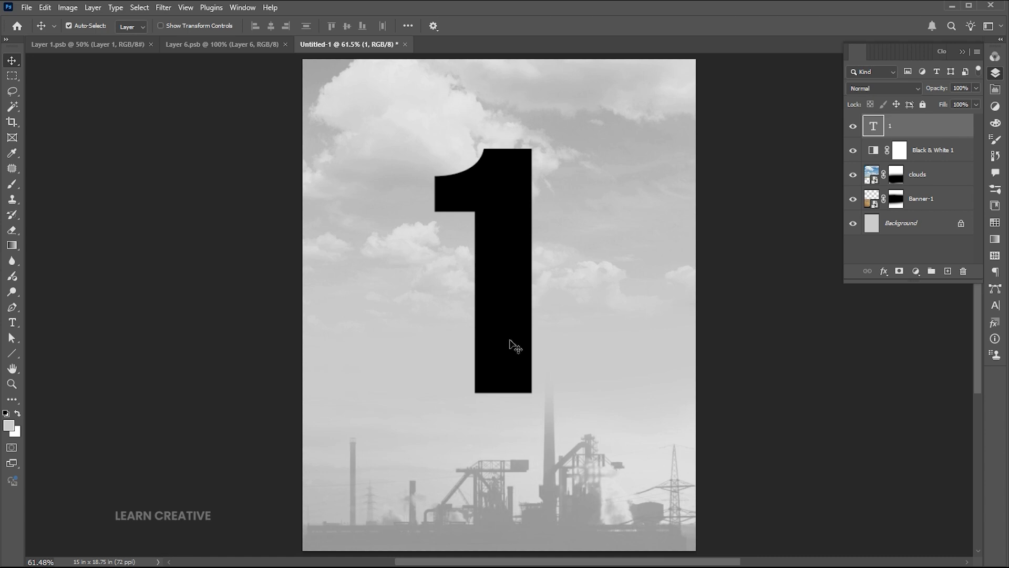
{"action": "left_click", "coordinate": [26, 7]}
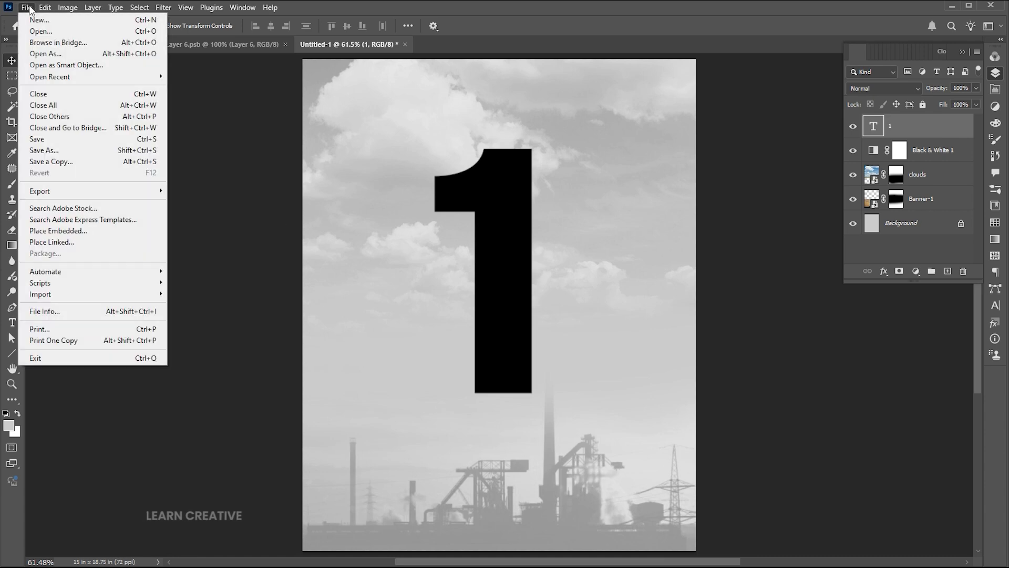
{"action": "left_click", "coordinate": [76, 242]}
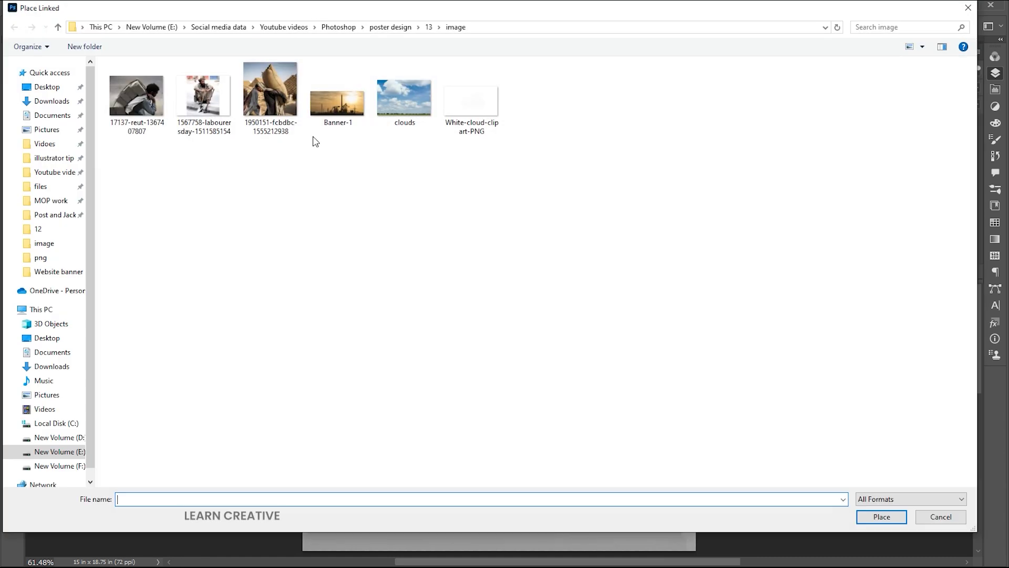
{"action": "left_click", "coordinate": [270, 97]}
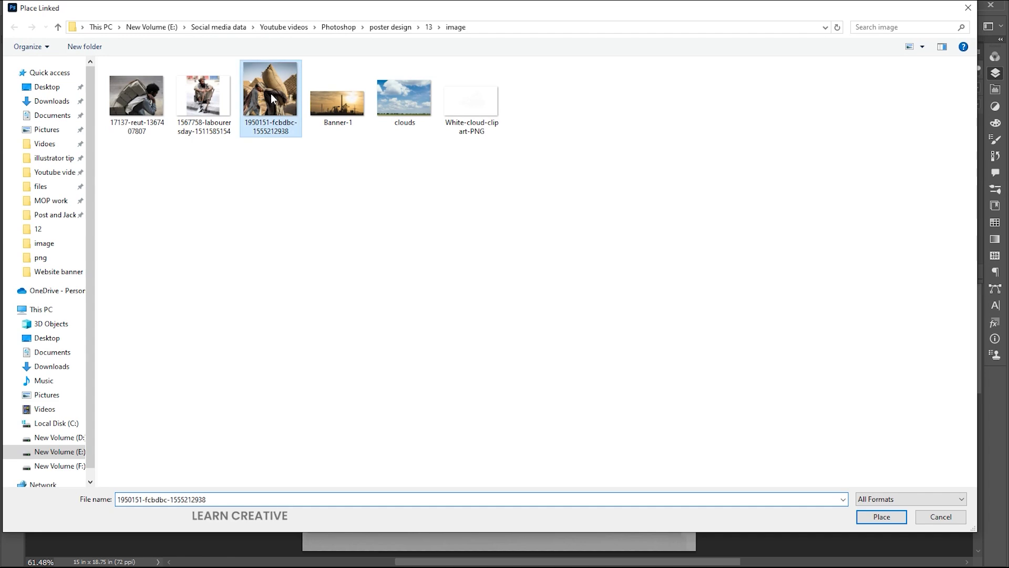
{"action": "left_click", "coordinate": [875, 516]}
{"action": "left_click_drag", "start_coordinate": [537, 271], "coordinate": [535, 233]}
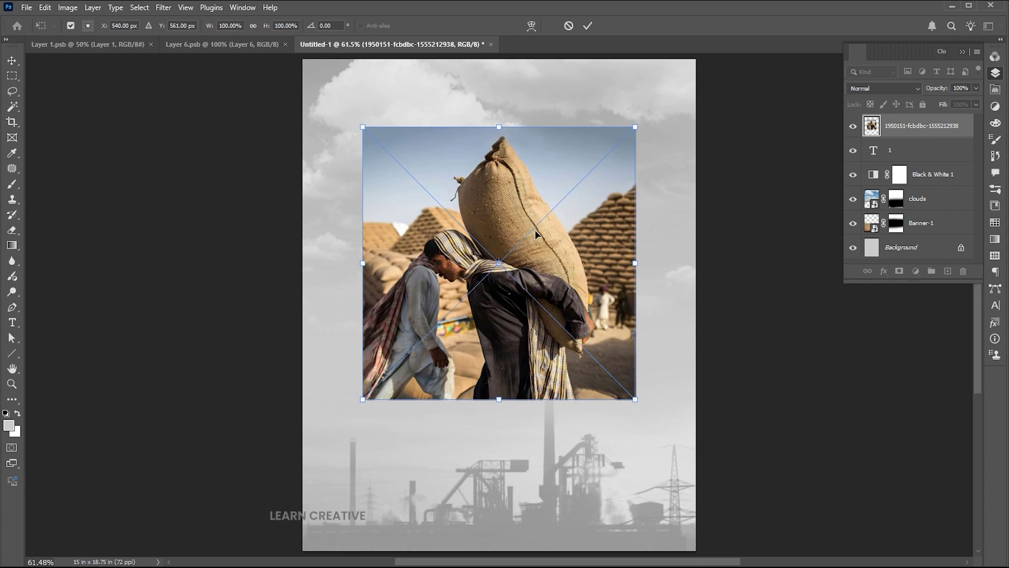
{"action": "key", "text": "Return"}
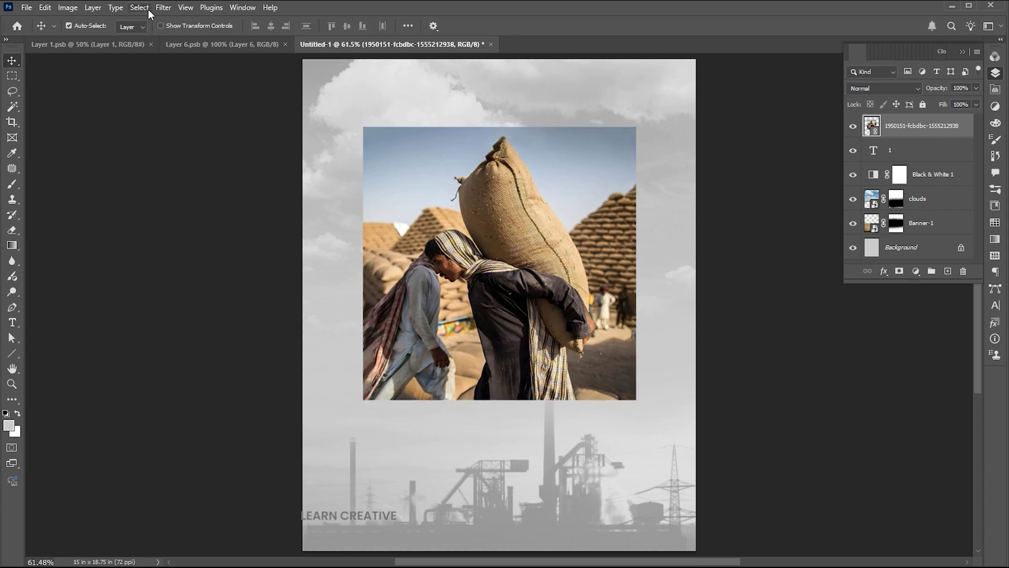
Select the photo's subject automatically and subtract the walking man in blue from the selection with the Lasso tool
{"action": "left_click", "coordinate": [140, 8]}
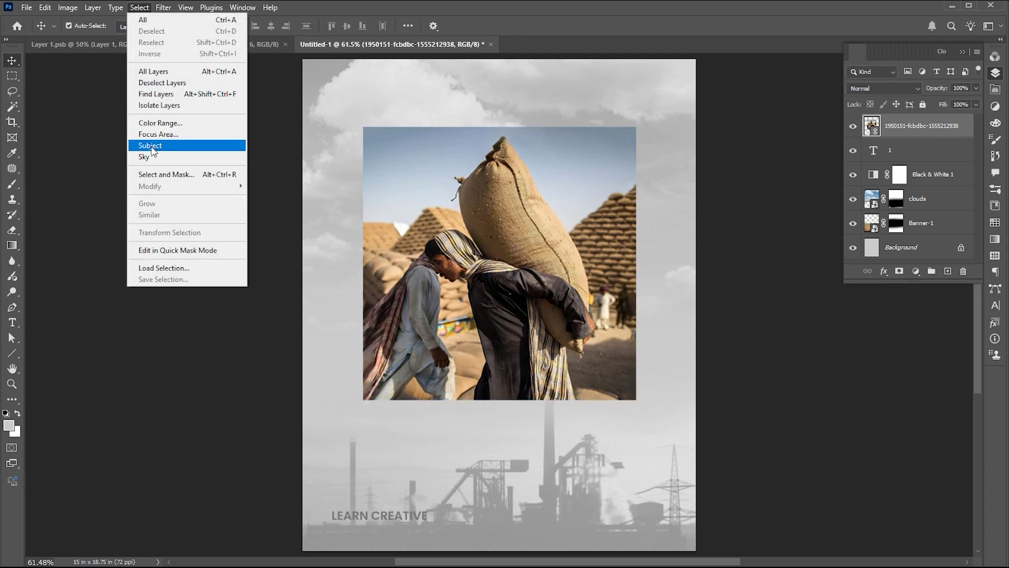
{"action": "left_click", "coordinate": [152, 146]}
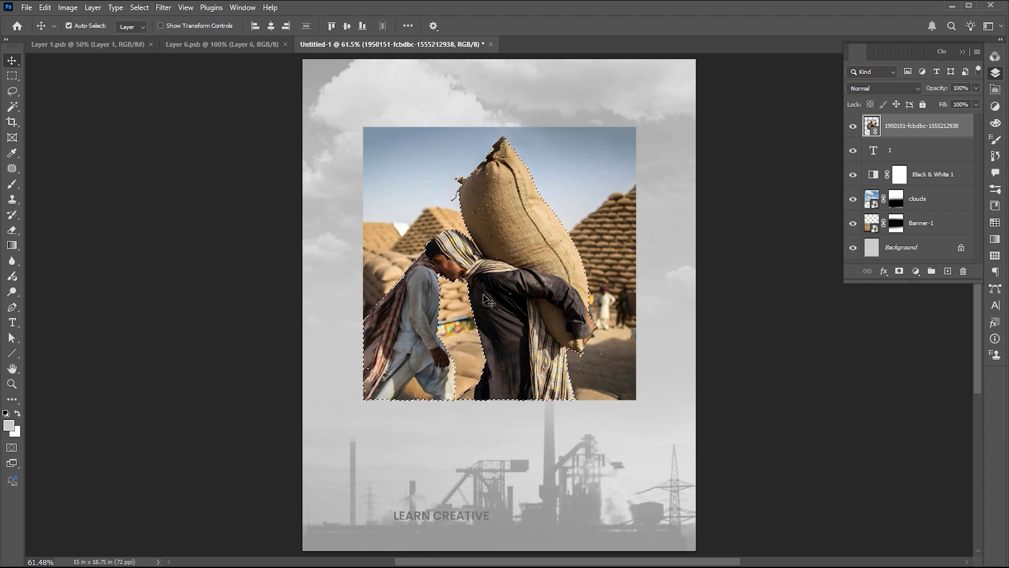
{"action": "key", "text": "z"}
{"action": "left_click_drag", "start_coordinate": [464, 283], "coordinate": [547, 283]}
{"action": "left_click", "coordinate": [12, 91]}
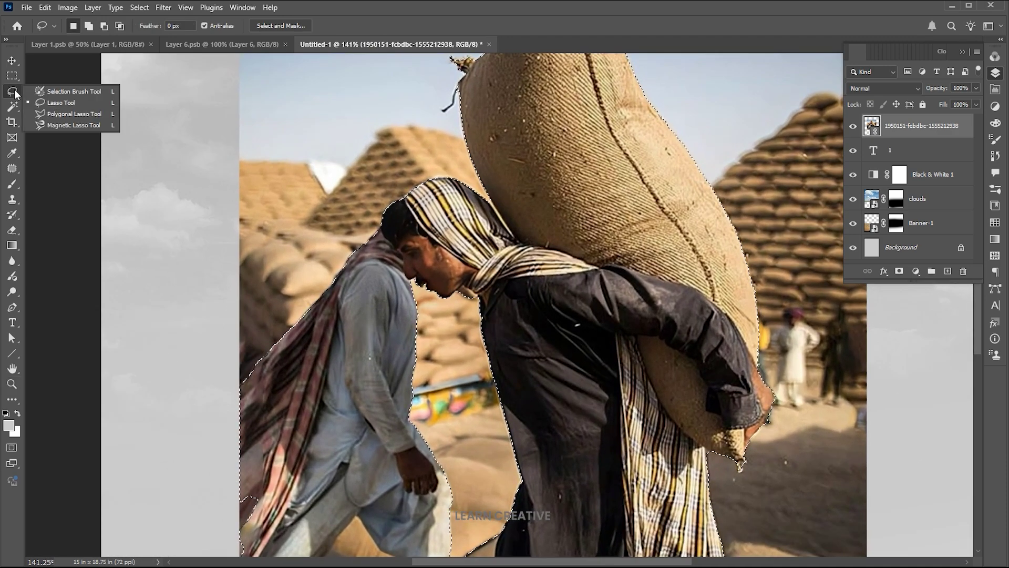
{"action": "left_click", "coordinate": [53, 101]}
{"action": "mouse_move", "coordinate": [378, 185]}
{"action": "left_mouse_down"}
{"action": "mouse_move", "coordinate": [379, 234]}
{"action": "mouse_move", "coordinate": [474, 393]}
{"action": "mouse_move", "coordinate": [468, 559]}
{"action": "mouse_move", "coordinate": [341, 562]}
{"action": "mouse_move", "coordinate": [173, 447]}
{"action": "mouse_move", "coordinate": [270, 186]}
{"action": "mouse_move", "coordinate": [378, 187]}
{"action": "left_mouse_up"}
{"action": "left_click_drag", "start_coordinate": [452, 310], "coordinate": [452, 291]}
Subtract the leftover selected strip at the walking man's feet along the photo's lower edge with the Lasso tool
{"action": "scroll", "coordinate": [452, 291], "scroll_direction": "down", "scroll_amount": 5}
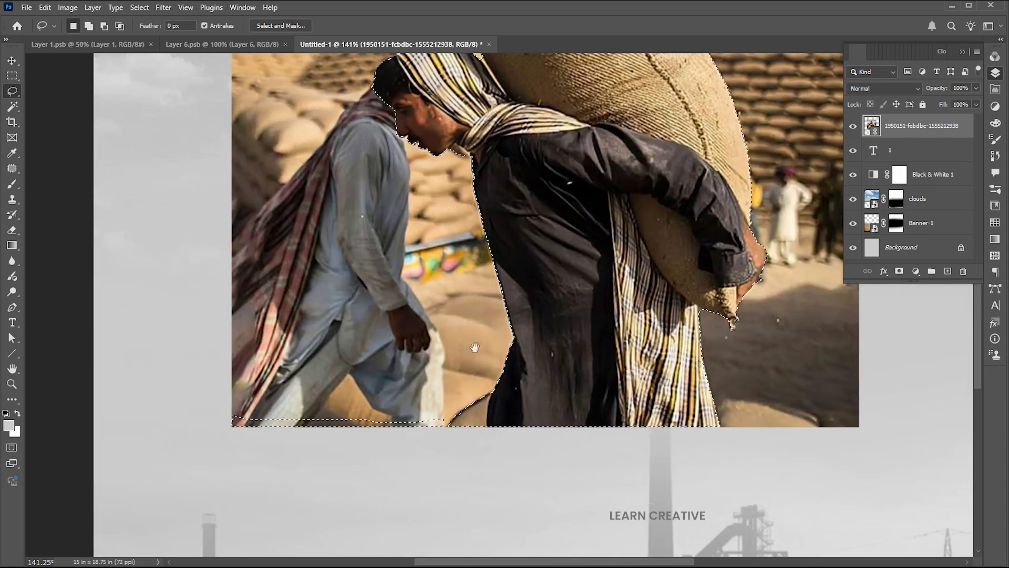
{"action": "key", "text": "v"}
{"action": "key", "text": "l"}
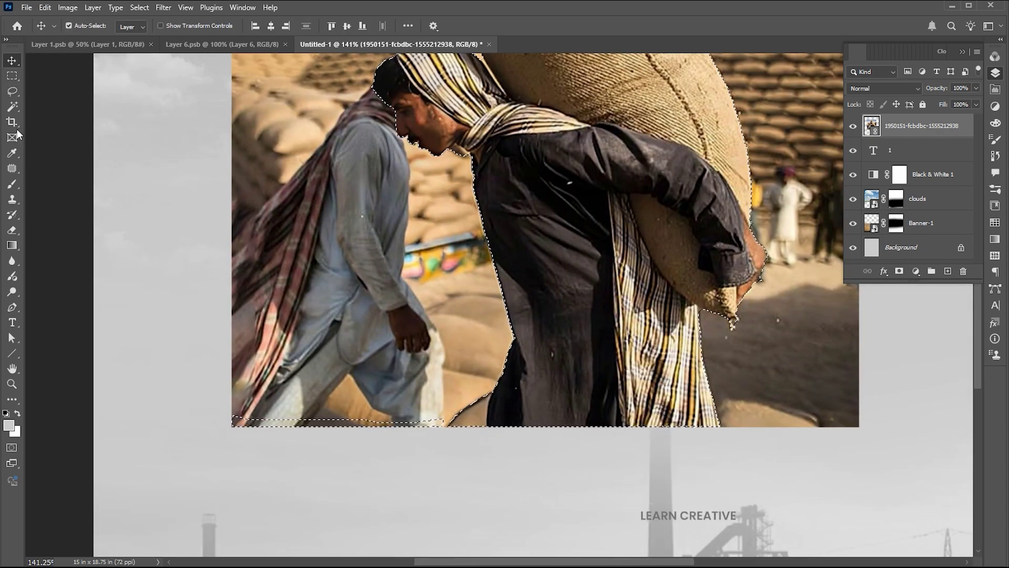
{"action": "mouse_move", "coordinate": [273, 454]}
{"action": "left_mouse_down"}
{"action": "mouse_move", "coordinate": [229, 368]}
{"action": "mouse_move", "coordinate": [452, 335]}
{"action": "left_mouse_up"}
{"action": "mouse_move", "coordinate": [523, 236]}
{"action": "left_mouse_down"}
{"action": "mouse_move", "coordinate": [510, 305]}
{"action": "mouse_move", "coordinate": [566, 394]}
{"action": "left_mouse_up"}
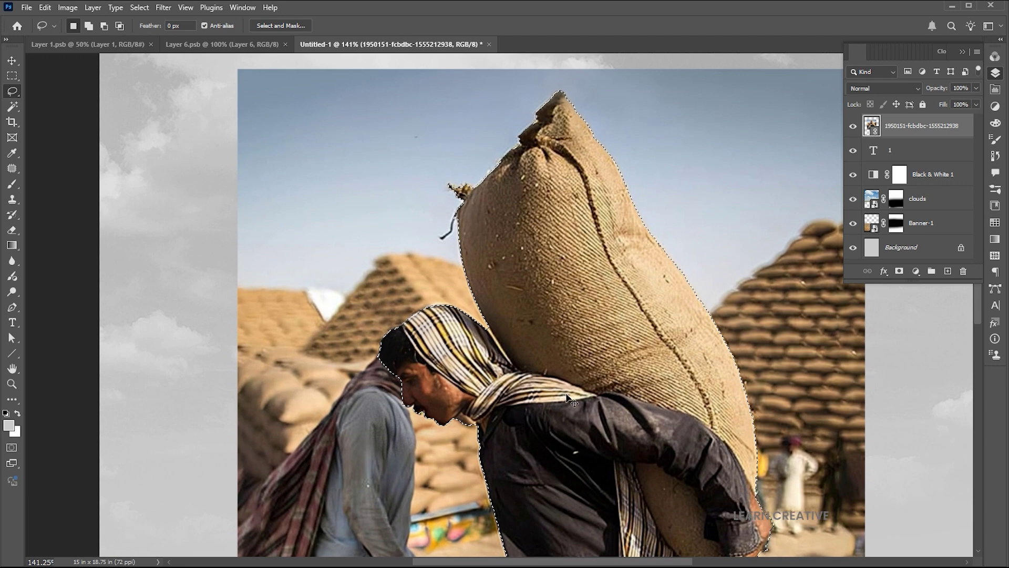
{"action": "key", "text": "ctrl+0"}
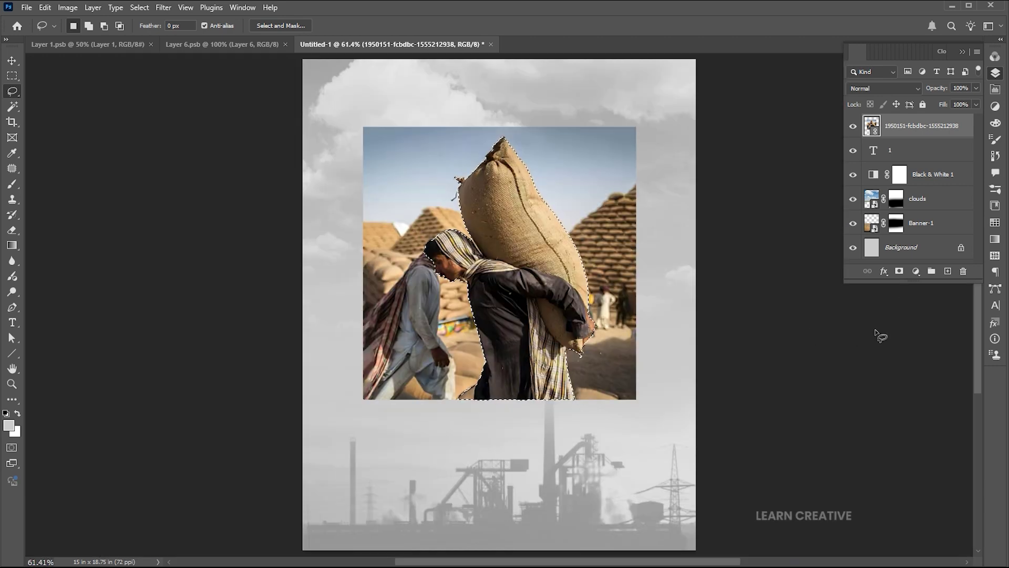
Mask the photo layer with the selection and clip it to the "1" text layer
{"action": "left_click", "coordinate": [900, 271]}
{"action": "key", "text": "v"}
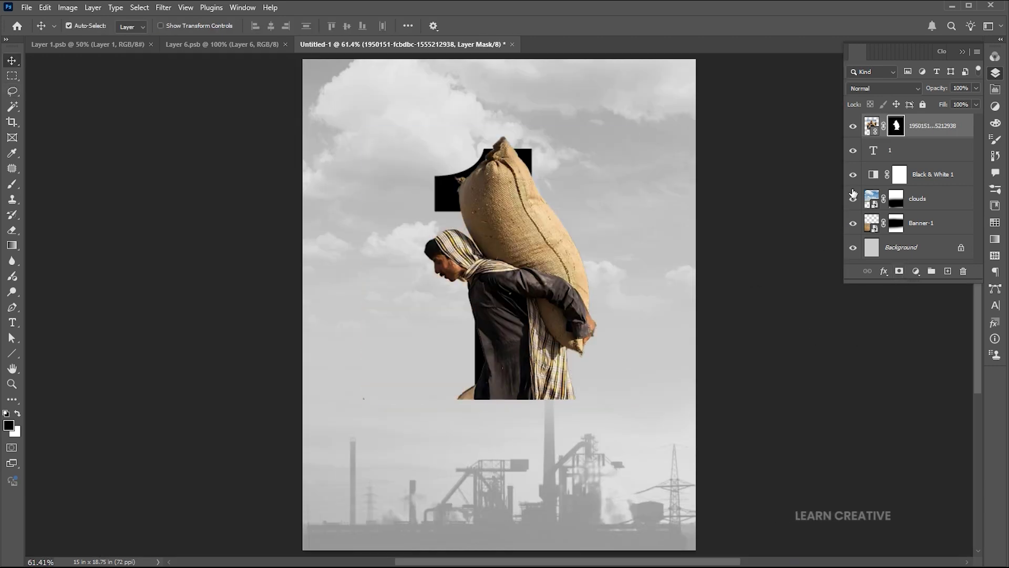
{"action": "right_click", "coordinate": [921, 133]}
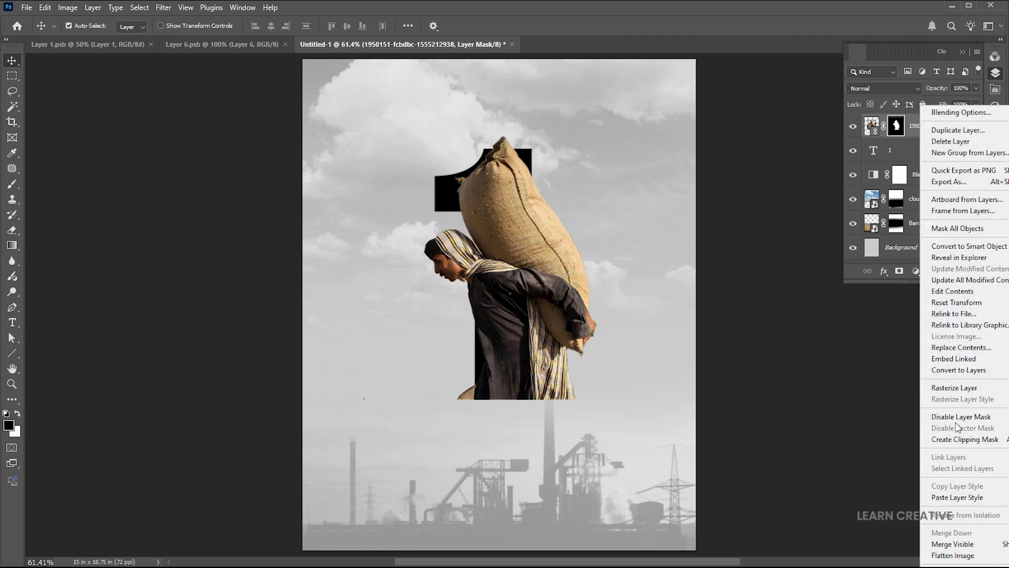
{"action": "left_click", "coordinate": [956, 440]}
Scale the clipped photo of the sack carrier down to about 88.28%
{"action": "key", "text": "ctrl+t"}
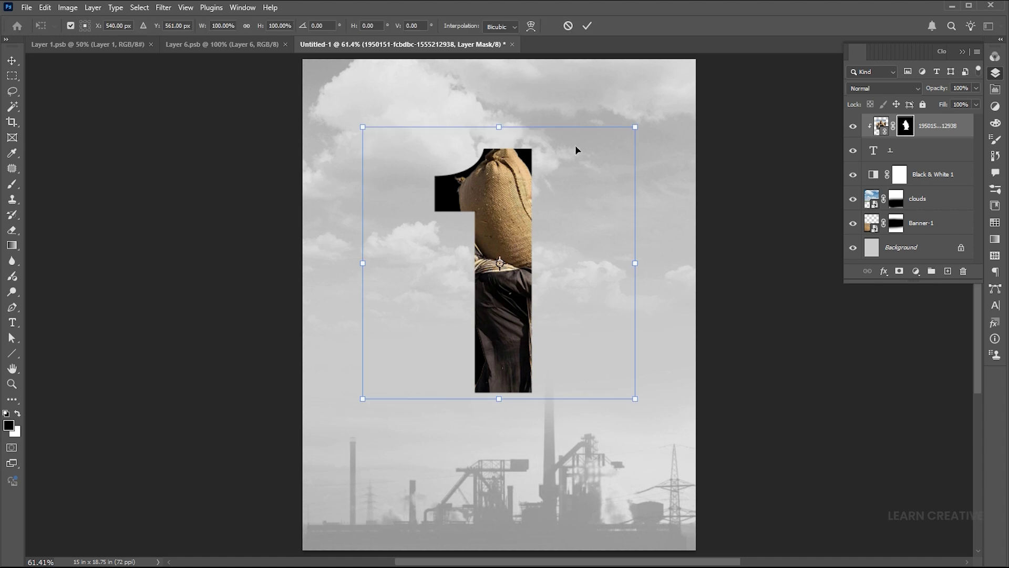
{"action": "left_click_drag", "start_coordinate": [635, 127], "coordinate": [603, 158]}
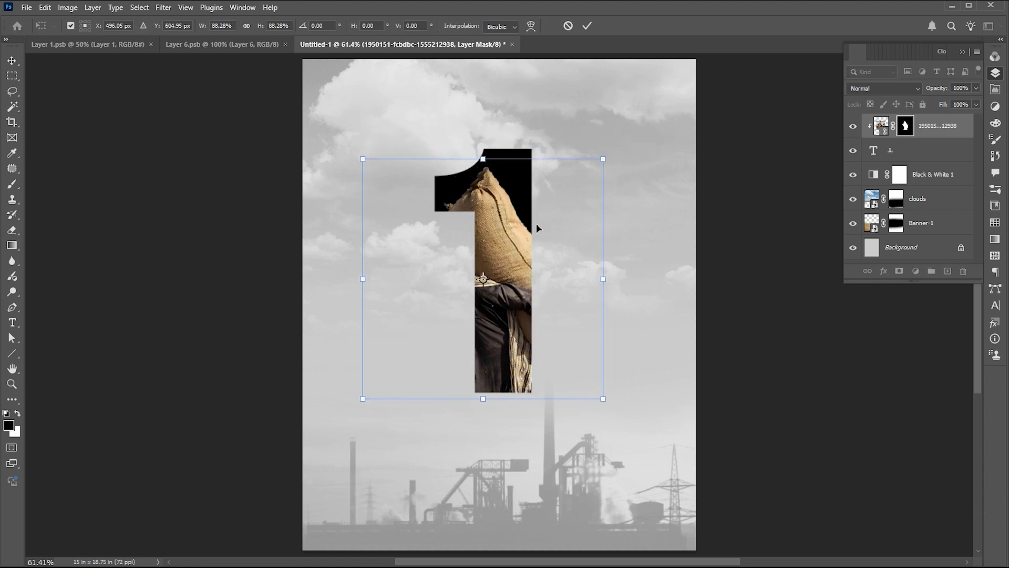
{"action": "key", "text": "Return"}
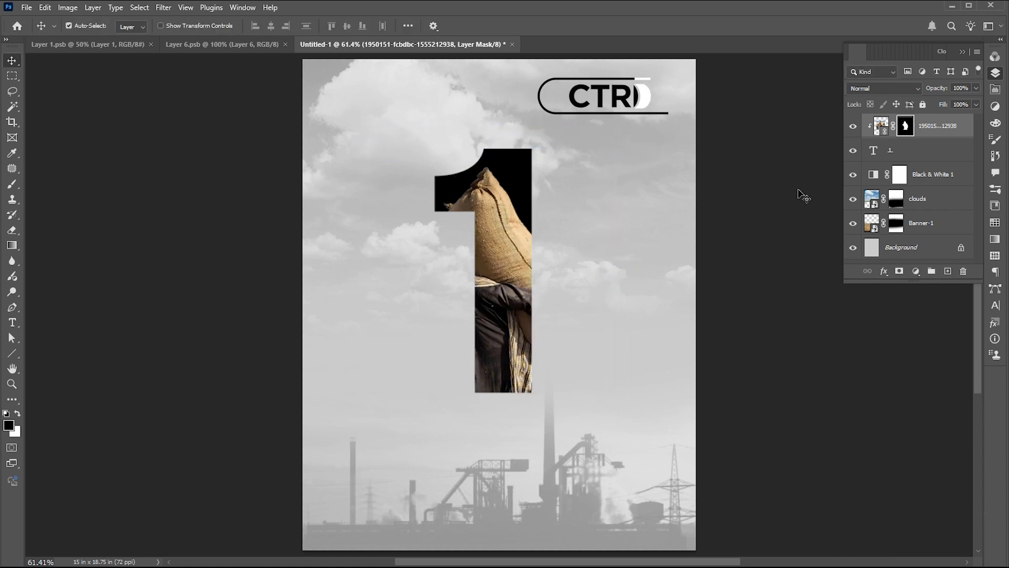
Duplicate the clipped photo layer and shift both copies together slightly to the right over the number 1
{"action": "key", "text": "ctrl+j"}
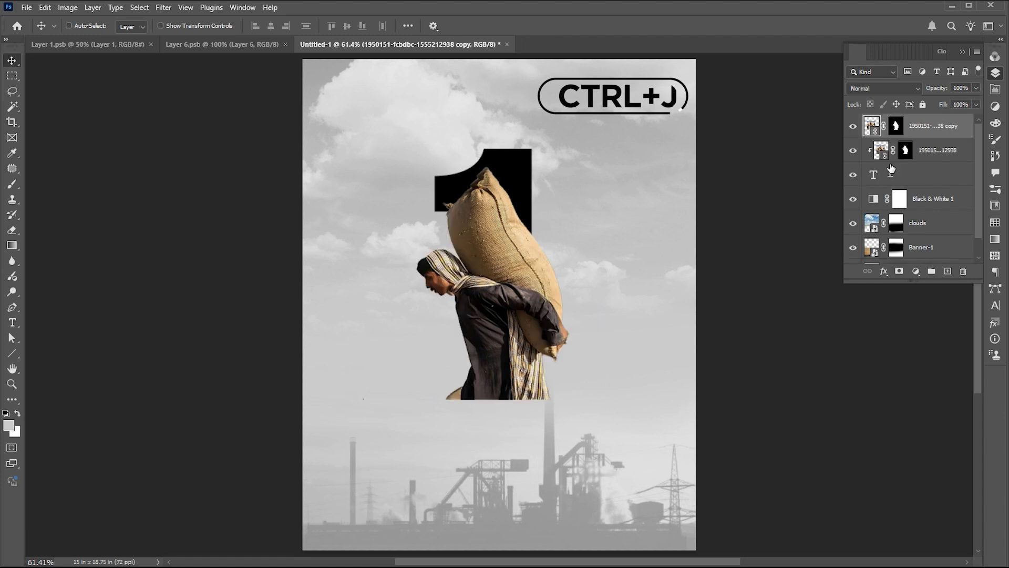
{"action": "left_click", "coordinate": [896, 125]}
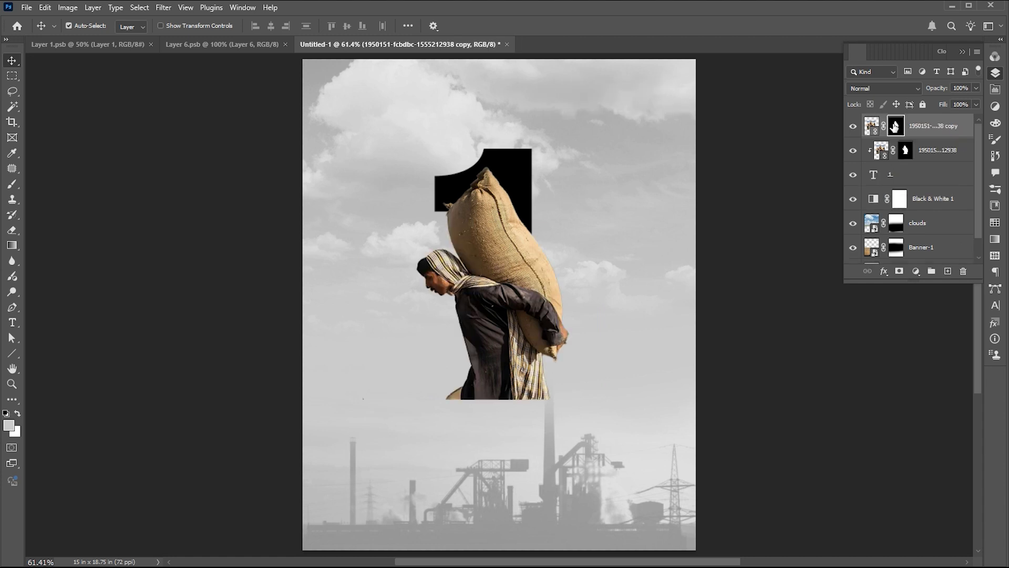
{"action": "left_click", "coordinate": [950, 145], "text": "shift"}
{"action": "key", "text": "ctrl+t"}
{"action": "left_click_drag", "start_coordinate": [499, 241], "coordinate": [503, 238]}
{"action": "key", "text": "Return"}
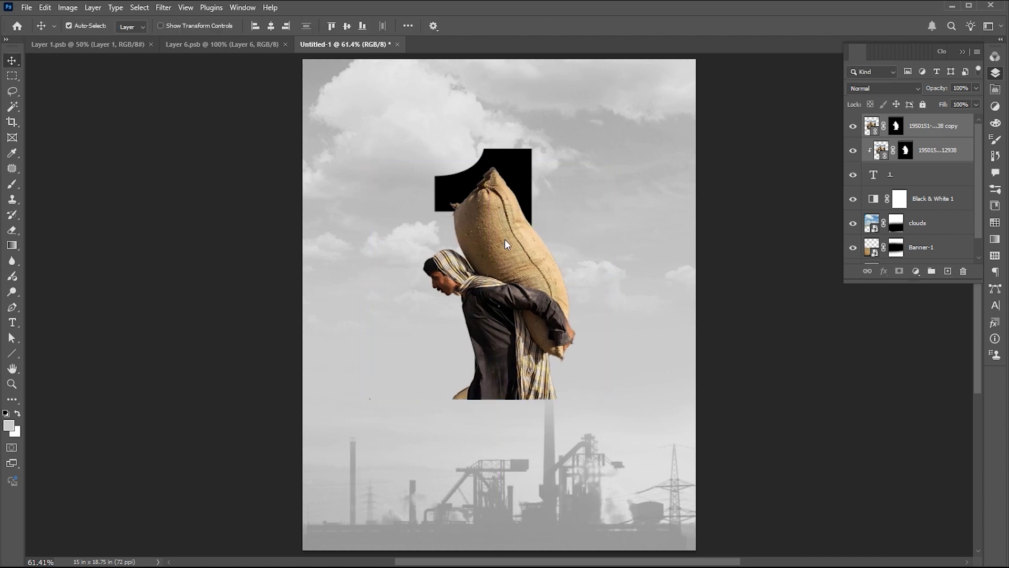
Paint black on the copied photo's mask with the 200 px soft brush, hiding the parts beyond the 1's right and bottom edges
{"action": "left_click", "coordinate": [644, 239]}
{"action": "left_click", "coordinate": [925, 135]}
{"action": "left_click", "coordinate": [897, 125]}
{"action": "key", "text": "b"}
{"action": "key", "text": "d"}
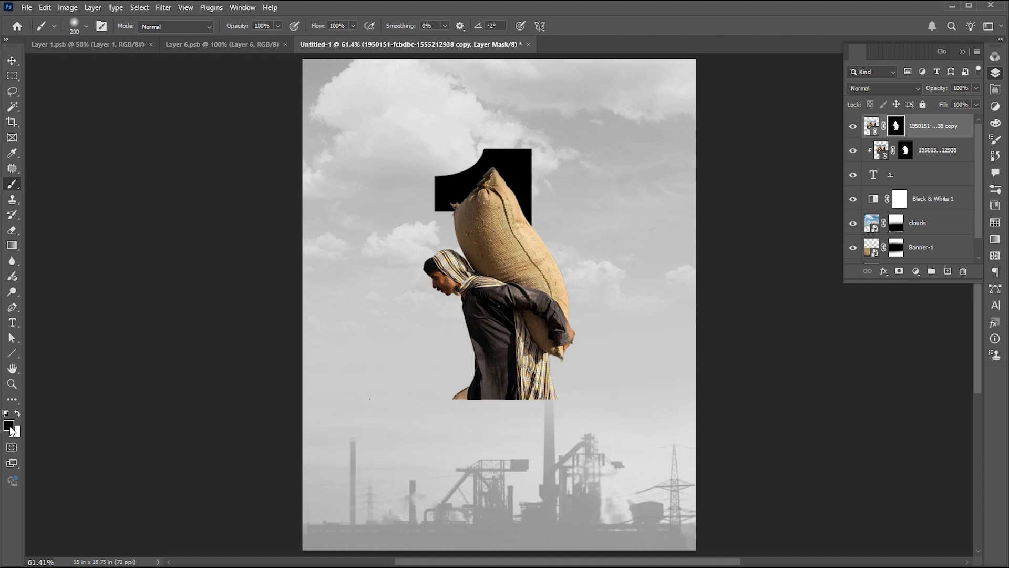
{"action": "mouse_move", "coordinate": [560, 330]}
{"action": "left_mouse_down"}
{"action": "mouse_move", "coordinate": [539, 374]}
{"action": "mouse_move", "coordinate": [547, 306]}
{"action": "left_mouse_up"}
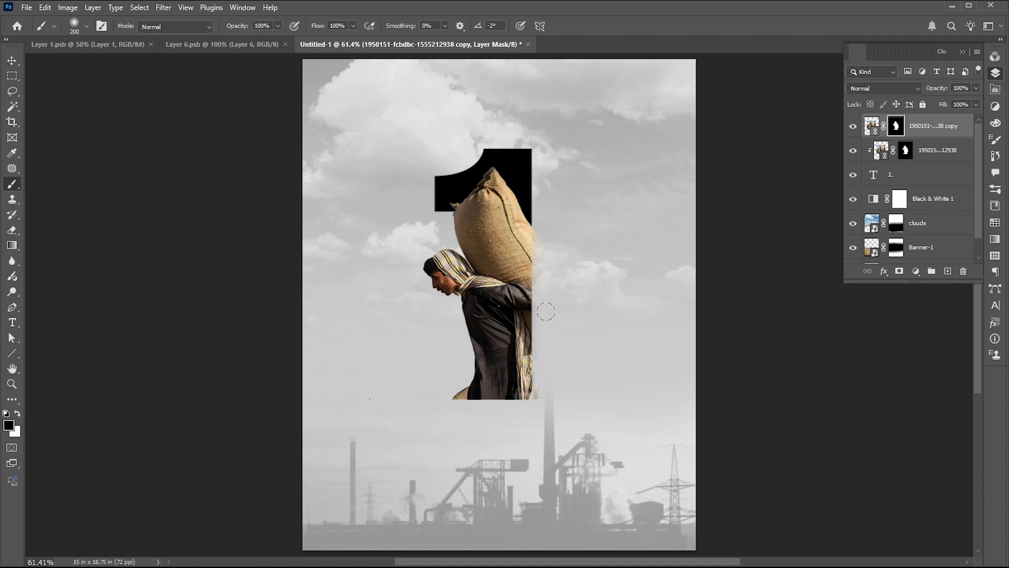
{"action": "left_click_drag", "start_coordinate": [417, 388], "coordinate": [421, 397]}
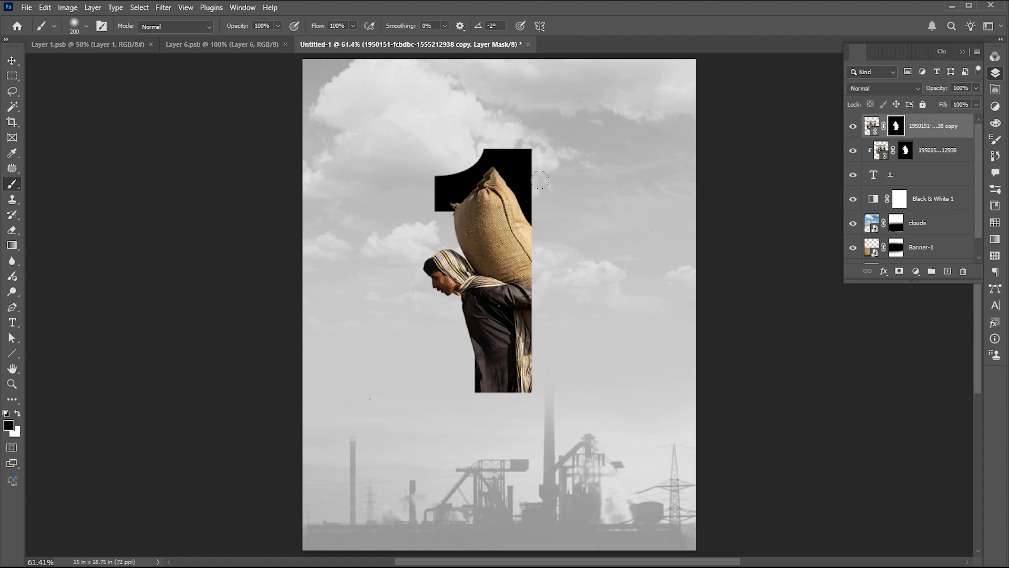
{"action": "key", "text": "v"}
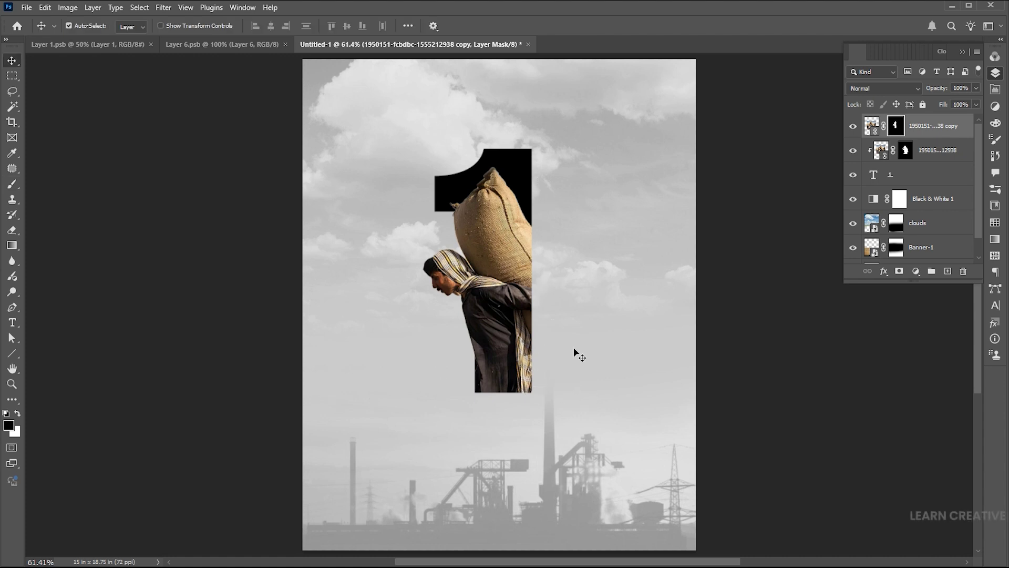
Change the text colour of the number 1 layer to dark grey #1a1a1a
{"action": "left_click", "coordinate": [889, 177]}
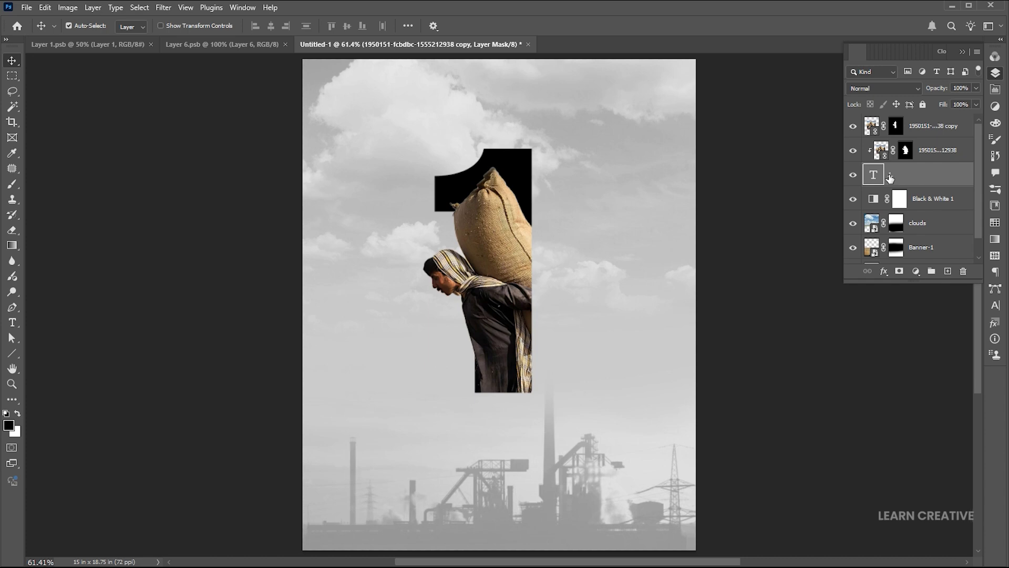
{"action": "double_click", "coordinate": [873, 175]}
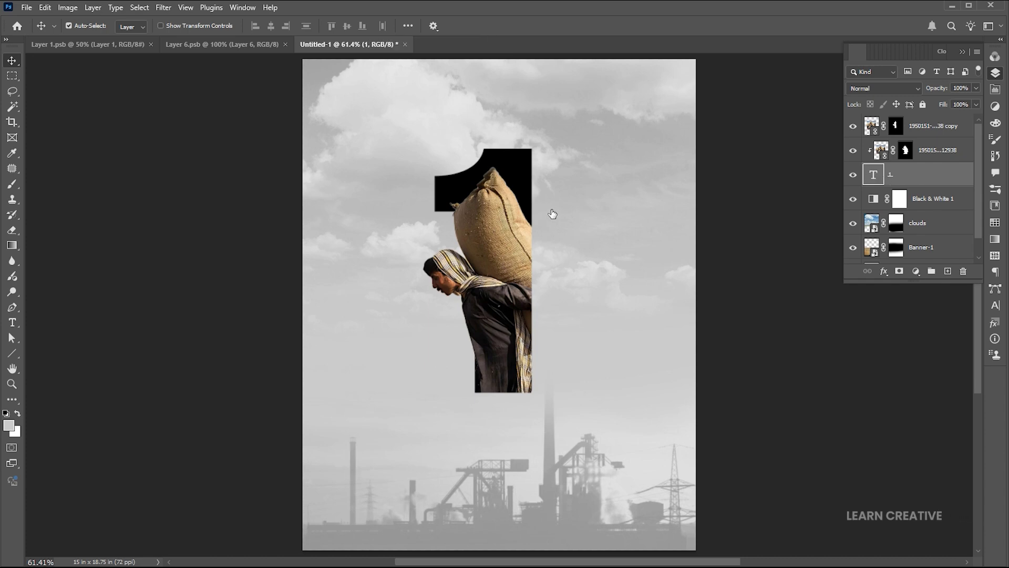
{"action": "left_click", "coordinate": [474, 25]}
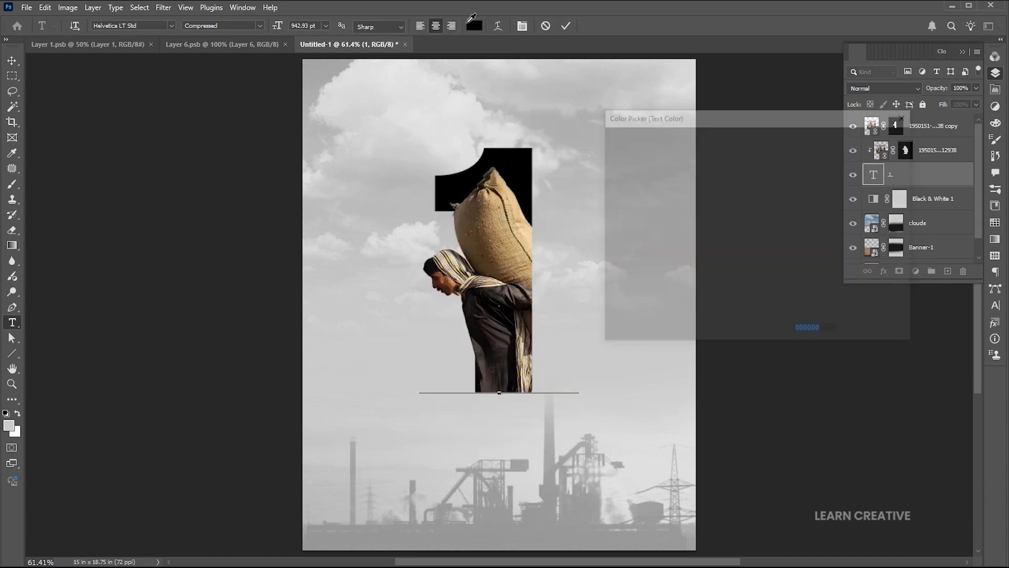
{"action": "left_click", "coordinate": [606, 278]}
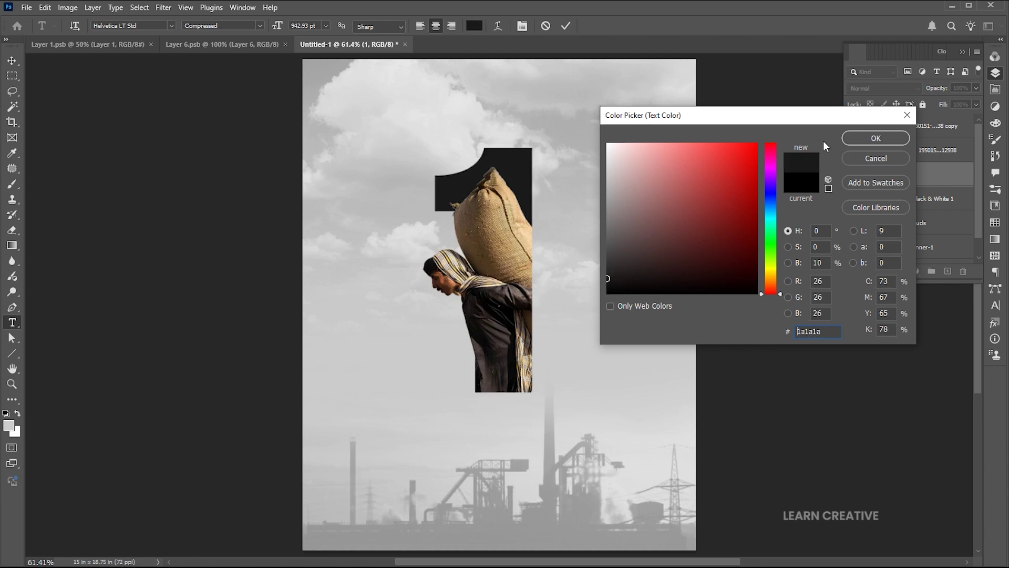
{"action": "left_click", "coordinate": [875, 138]}
{"action": "key", "text": "ctrl+Return"}
{"action": "key", "text": "v"}
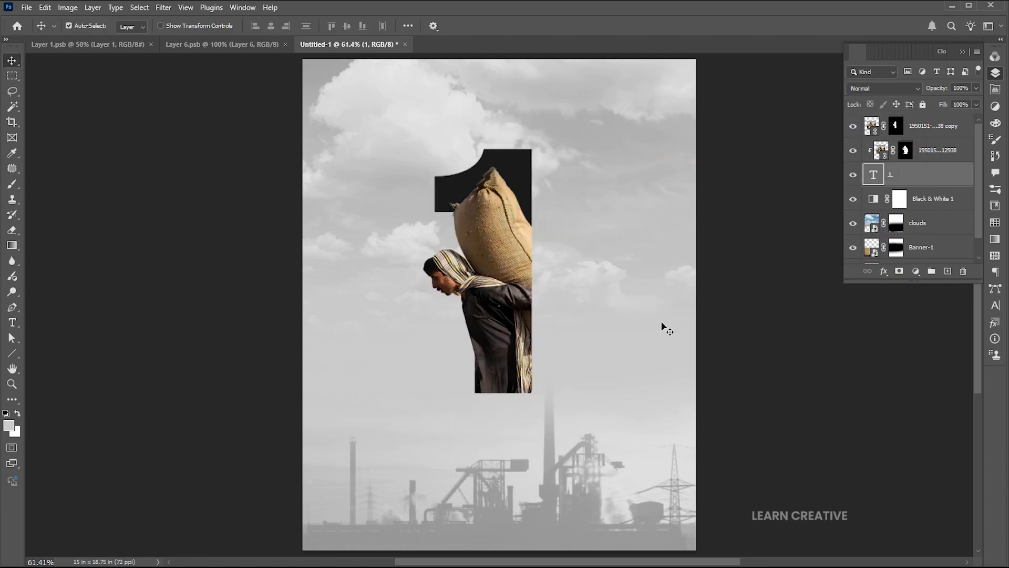
Add a new layer above Black & White 1 and dab black #000000 on it behind the worker with a 1000 px soft brush
{"action": "left_click", "coordinate": [944, 194]}
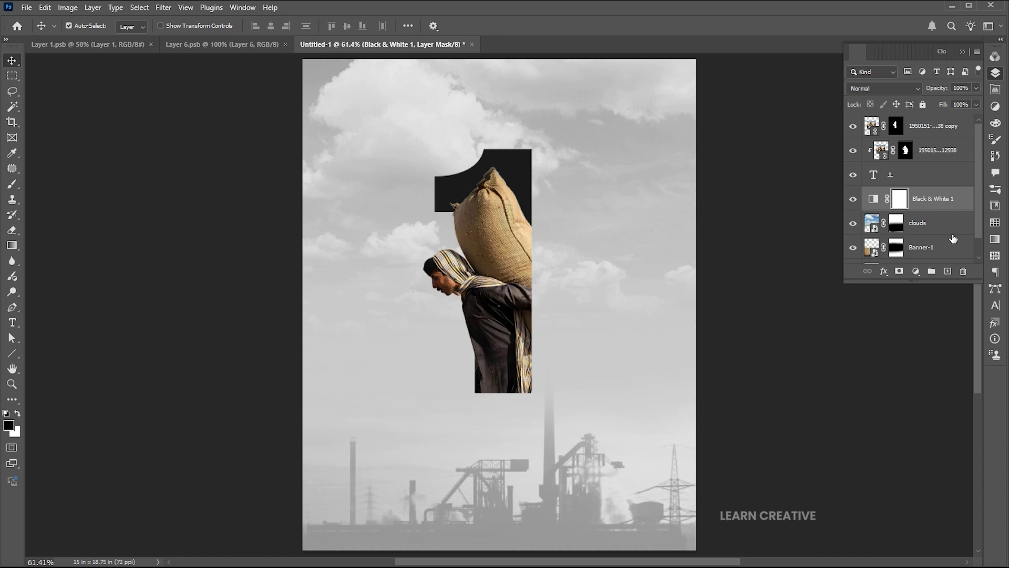
{"action": "left_click", "coordinate": [947, 271]}
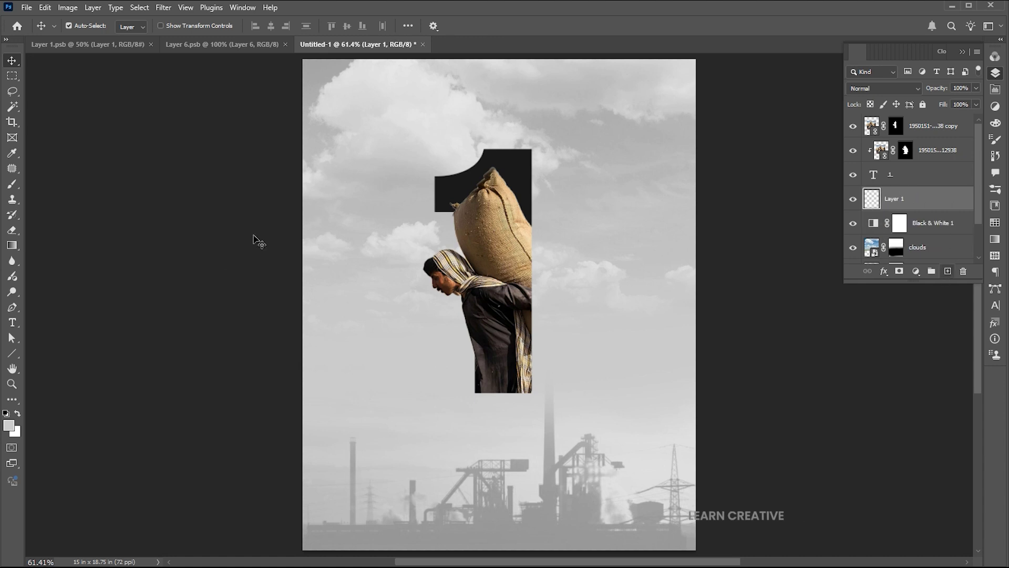
{"action": "left_click", "coordinate": [9, 425]}
{"action": "double_click", "coordinate": [817, 330]}
{"action": "type", "text": "000000"}
{"action": "left_click", "coordinate": [876, 138]}
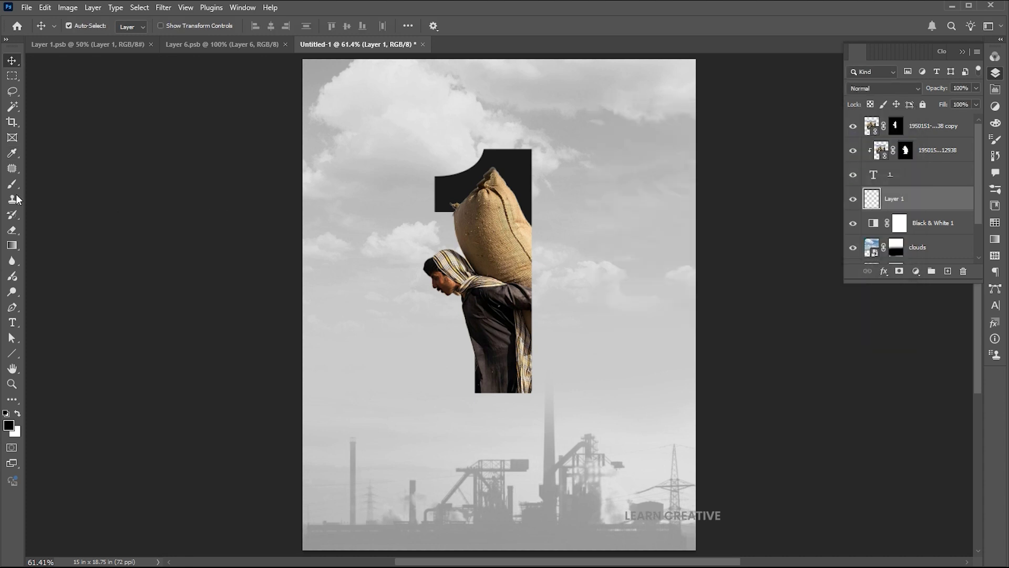
{"action": "key", "text": "b"}
{"action": "left_click", "coordinate": [504, 326]}
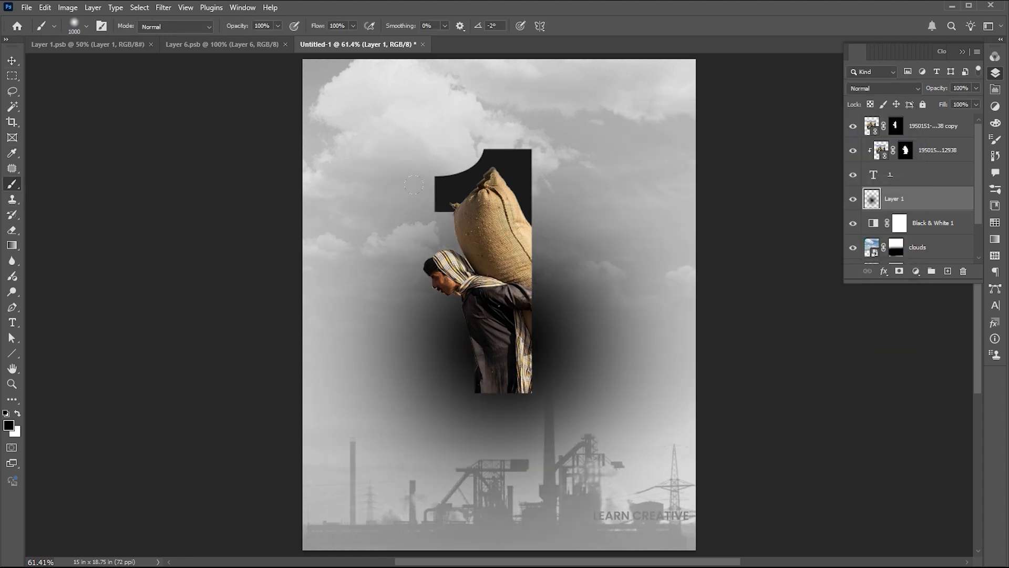
Flatten the black dab into a shadow at the 1's base, about 69.44% wide and 5.48% high
{"action": "key", "text": "v"}
{"action": "key", "text": "ctrl+t"}
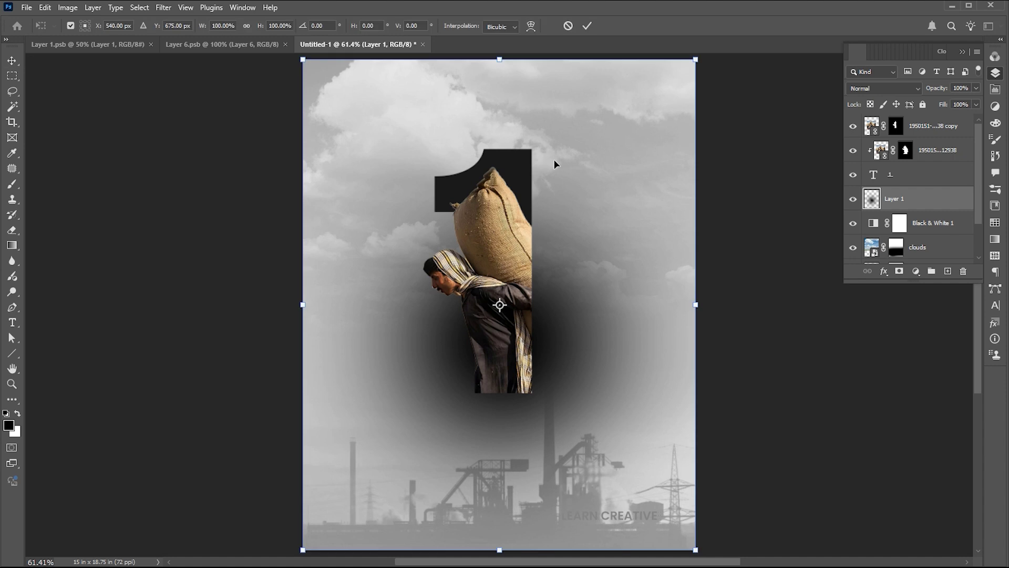
{"action": "left_click_drag", "start_coordinate": [503, 68], "coordinate": [497, 288]}
{"action": "left_click_drag", "start_coordinate": [638, 318], "coordinate": [612, 395]}
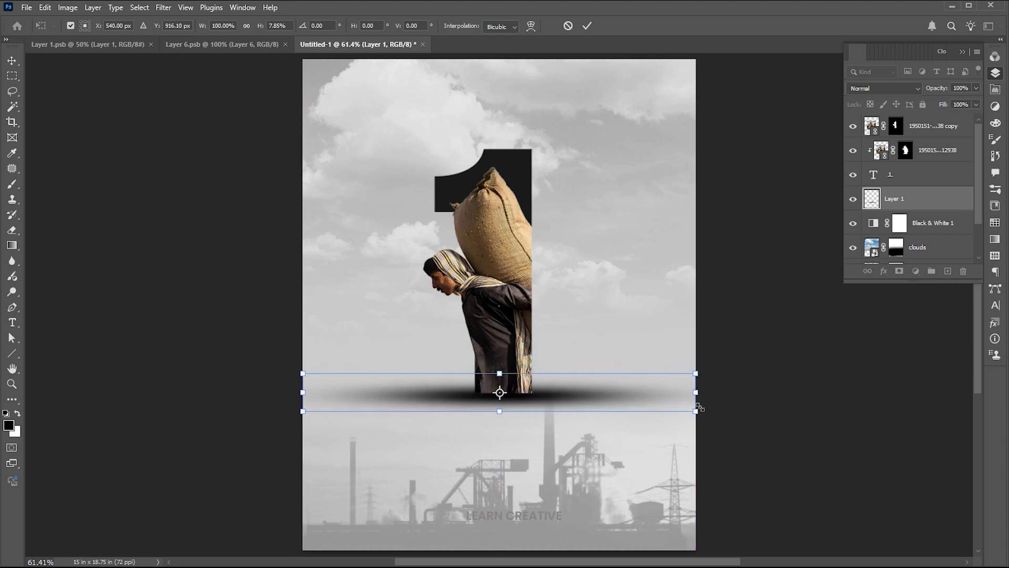
{"action": "left_click_drag", "start_coordinate": [696, 373], "coordinate": [594, 395]}
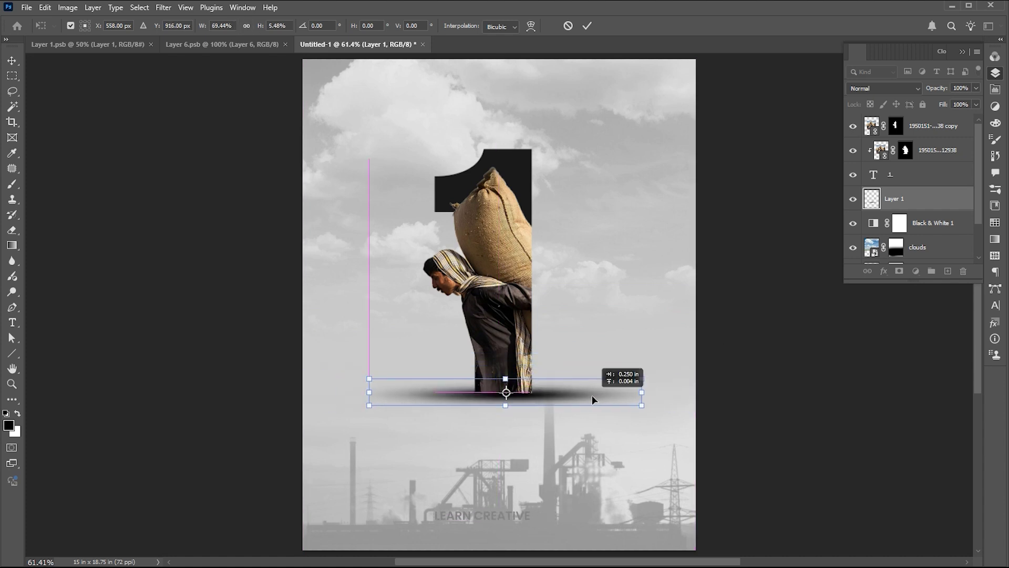
{"action": "key", "text": "Return"}
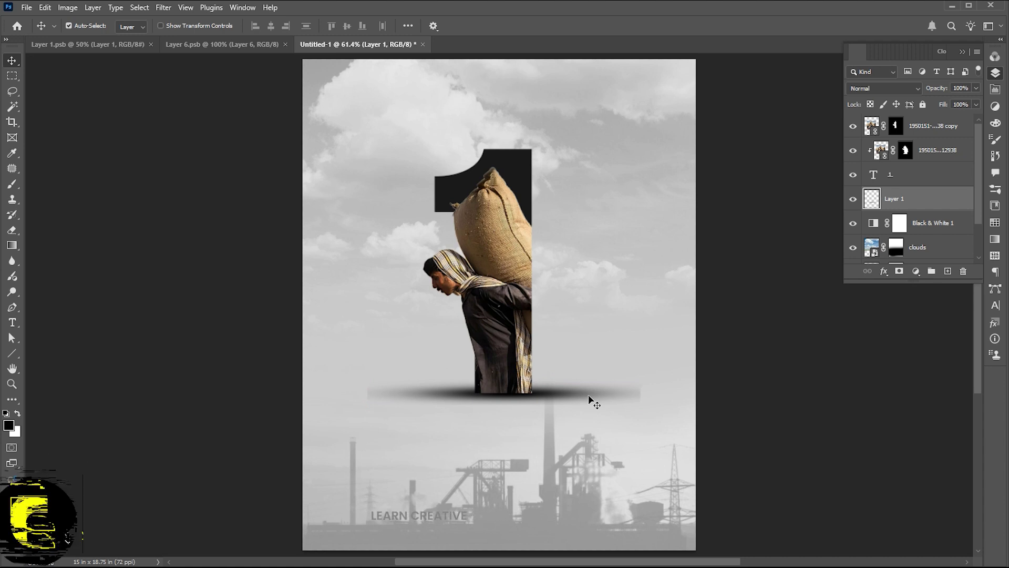
Set the shadow layer's opacity to 50% and mask it with a rectangular selection ending at the 1's base line
{"action": "left_click", "coordinate": [971, 86]}
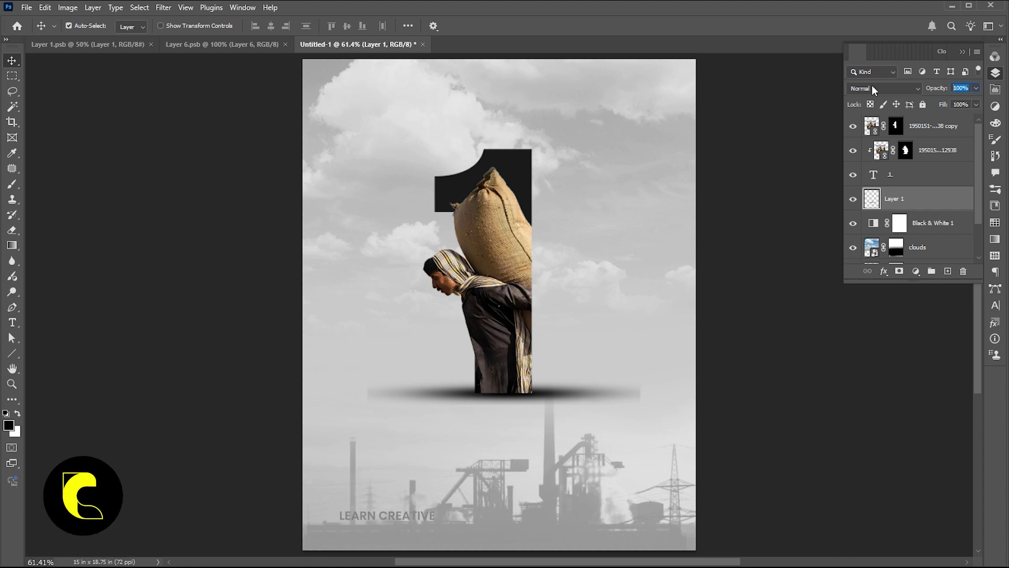
{"action": "type", "text": "50"}
{"action": "key", "text": "Return"}
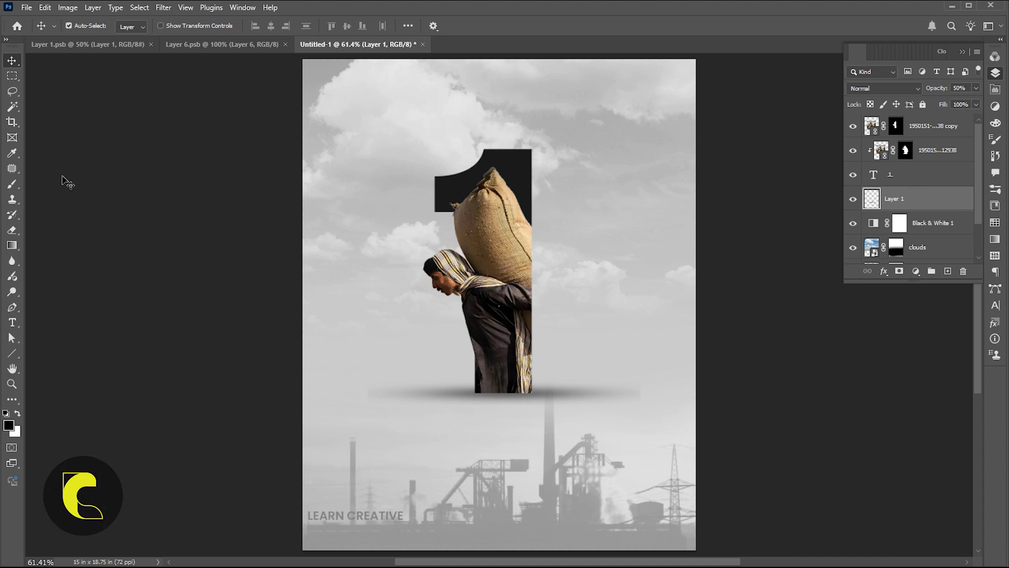
{"action": "left_click", "coordinate": [16, 76]}
{"action": "left_click_drag", "start_coordinate": [328, 323], "coordinate": [661, 393]}
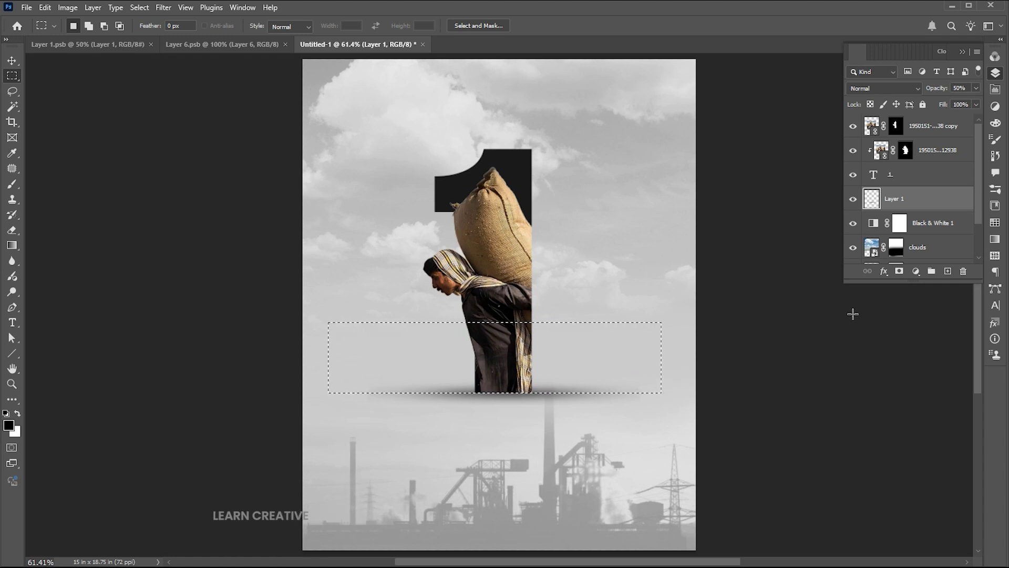
{"action": "left_click", "coordinate": [899, 270]}
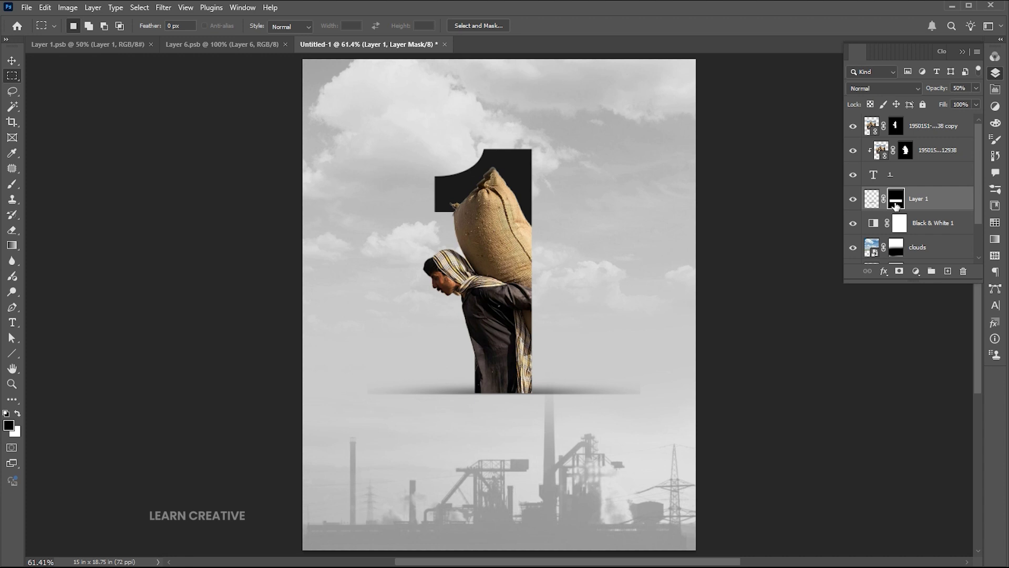
Fade the shadow's outer ends by painting black on its mask with a 150 px soft brush
{"action": "key", "text": "b"}
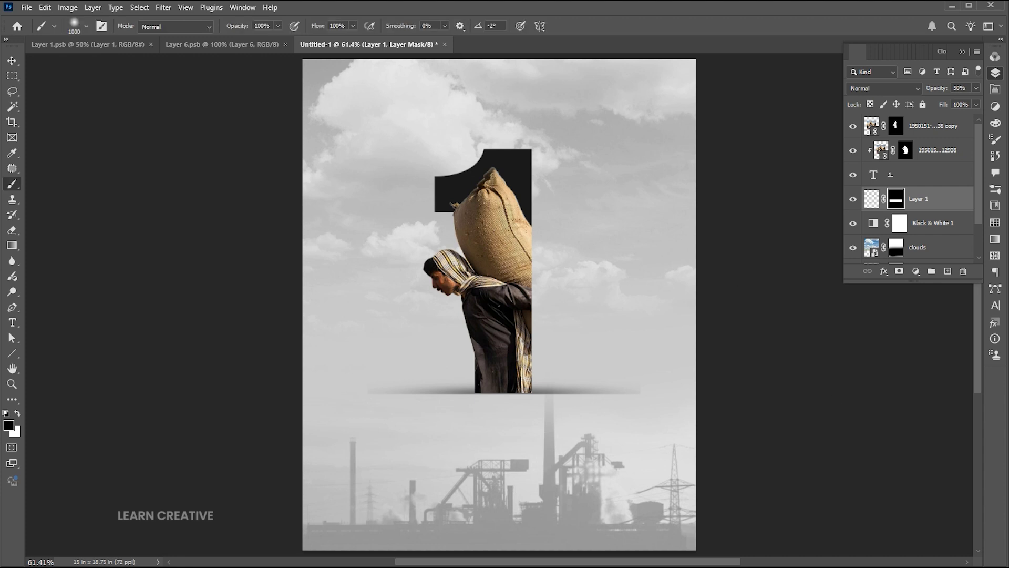
{"action": "key", "text": "bracketleft"}
{"action": "key", "text": "bracketleft"}
{"action": "key", "text": "bracketleft"}
{"action": "key", "text": "bracketleft"}
{"action": "key", "text": "bracketleft"}
{"action": "key", "text": "bracketleft"}
{"action": "key", "text": "bracketleft"}
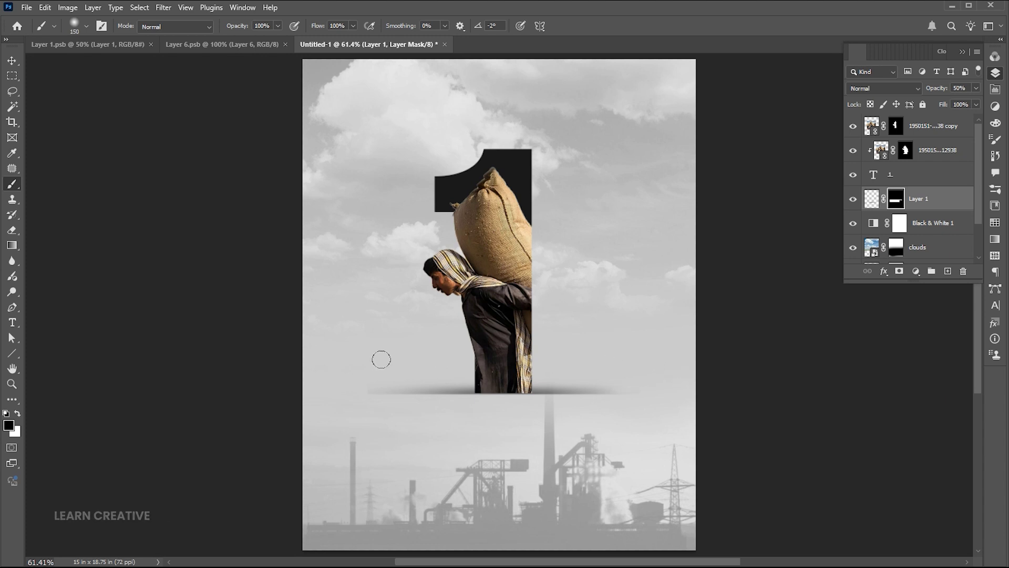
Lower the shadow layer's opacity to 35% and deselect the layer
{"action": "key", "text": "v"}
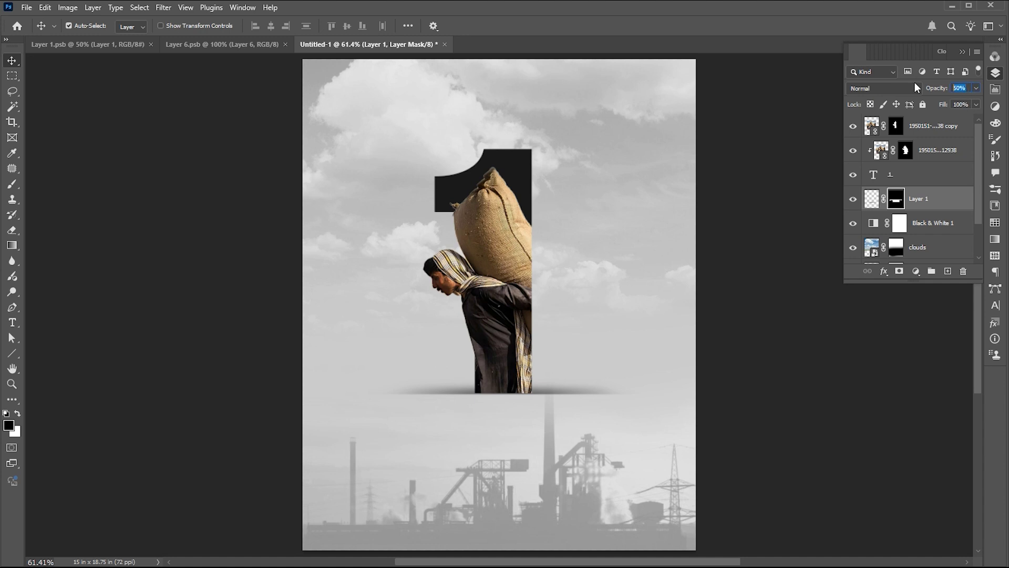
{"action": "type", "text": "35"}
{"action": "key", "text": "Return"}
{"action": "left_click", "coordinate": [820, 432]}
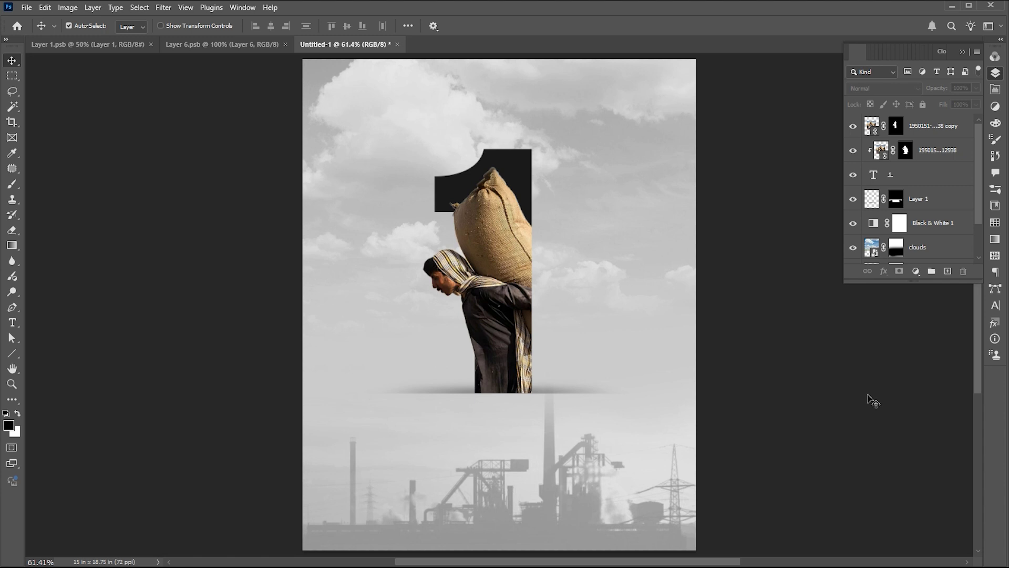
{"action": "left_click_drag", "start_coordinate": [905, 283], "coordinate": [905, 459]}
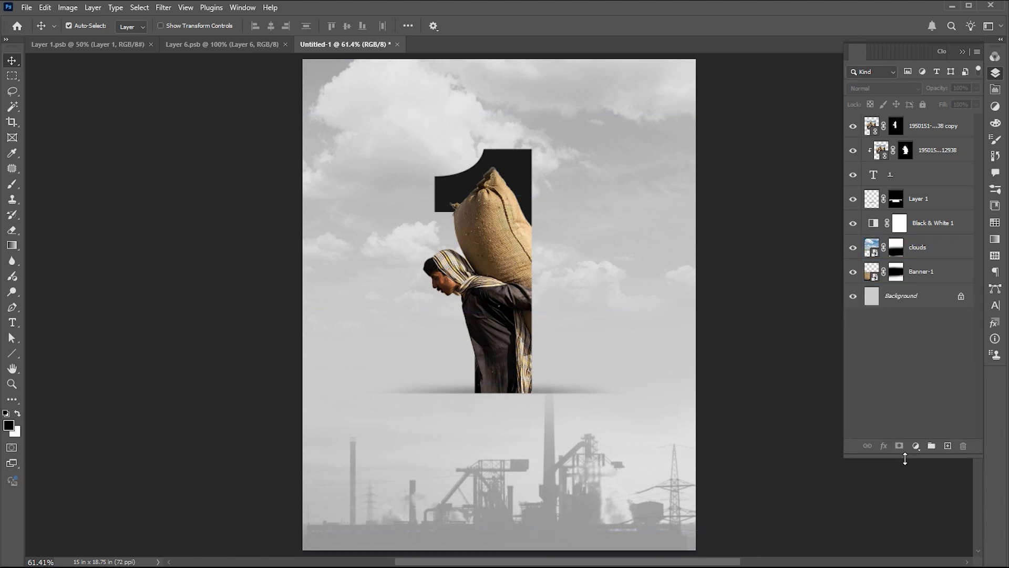
{"action": "left_click", "coordinate": [936, 271]}
{"action": "left_click", "coordinate": [938, 247]}
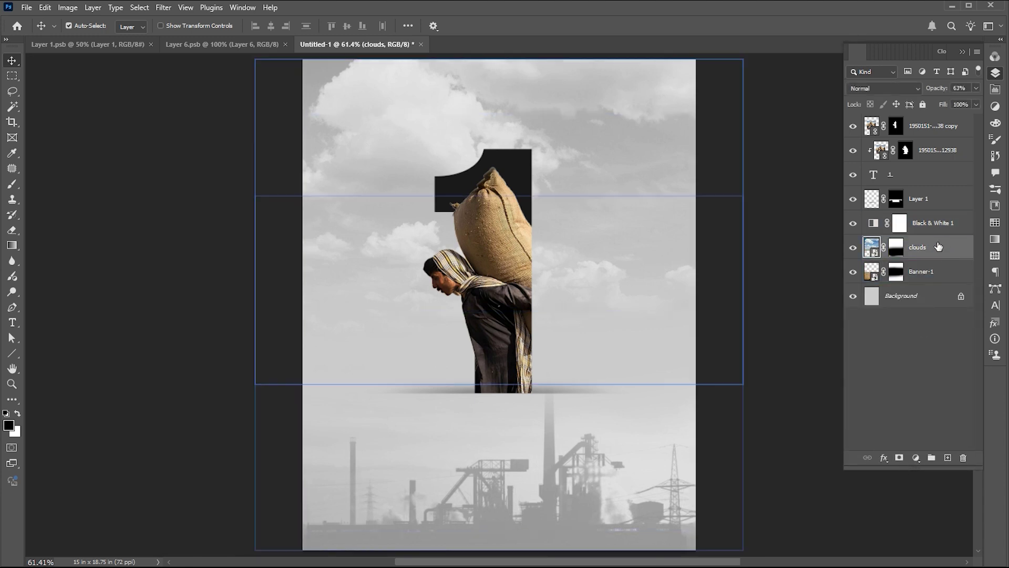
{"action": "left_click", "coordinate": [27, 7]}
{"action": "left_click", "coordinate": [60, 231]}
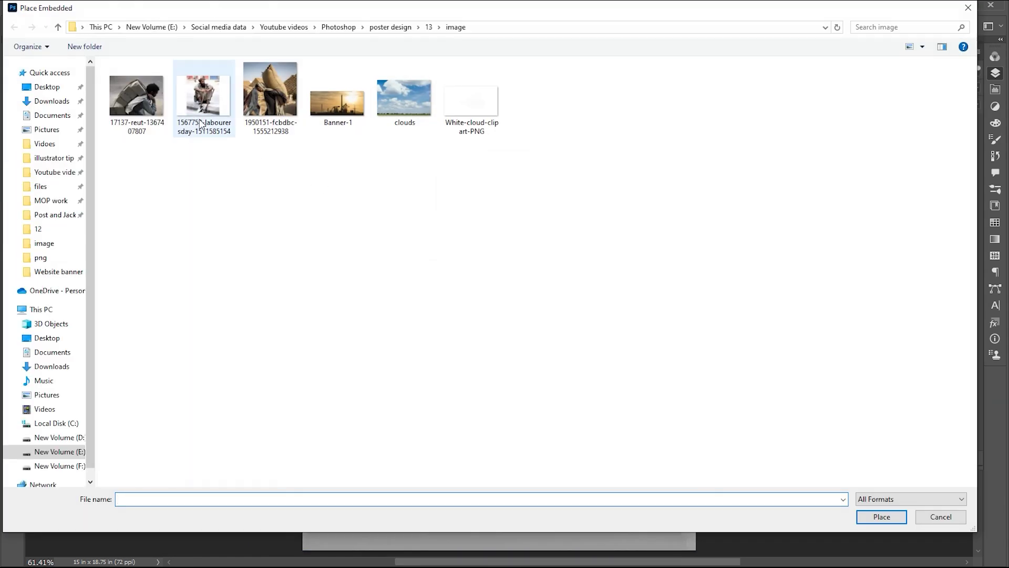
{"action": "left_click", "coordinate": [196, 104]}
{"action": "double_click", "coordinate": [197, 104]}
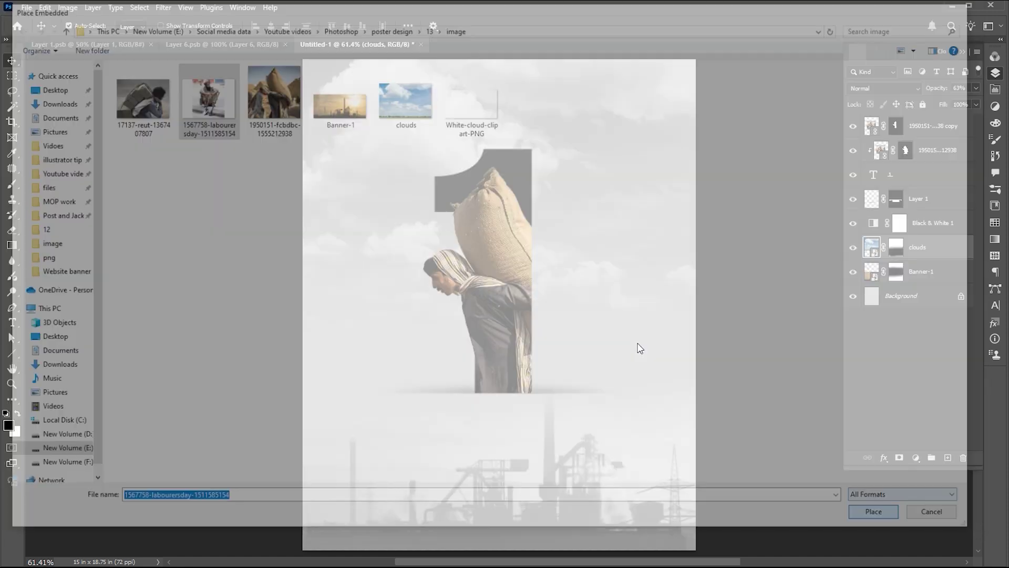
Scale down the placed photo of the seated worker and position it behind the 1 with the man showing on its right side
{"action": "left_click_drag", "start_coordinate": [575, 302], "coordinate": [641, 302]}
{"action": "left_click_drag", "start_coordinate": [707, 197], "coordinate": [670, 243]}
{"action": "left_click_drag", "start_coordinate": [618, 271], "coordinate": [604, 290]}
{"action": "key", "text": "Return"}
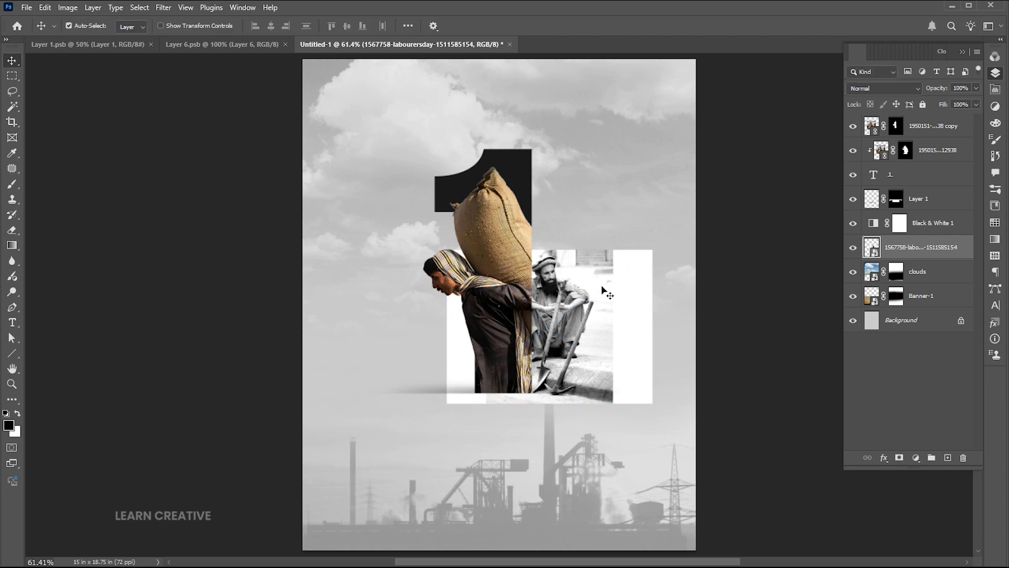
Add a mask to the seated worker's photo and paint its surroundings out in black with a 250 px soft brush
{"action": "left_click", "coordinate": [899, 457]}
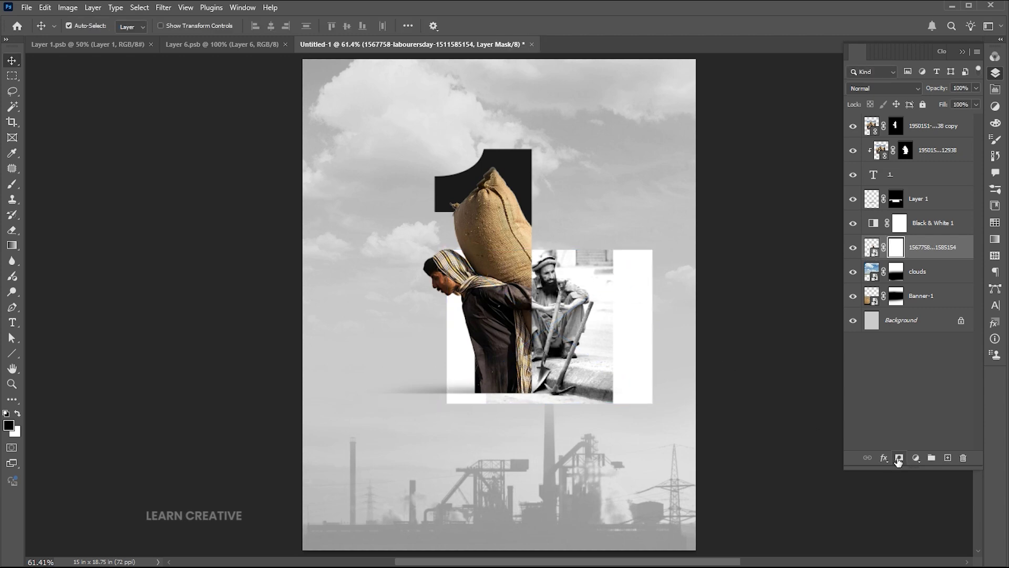
{"action": "key", "text": "b"}
{"action": "mouse_move", "coordinate": [574, 389]}
{"action": "left_mouse_down"}
{"action": "mouse_move", "coordinate": [638, 347]}
{"action": "mouse_move", "coordinate": [636, 444]}
{"action": "mouse_move", "coordinate": [634, 302]}
{"action": "mouse_move", "coordinate": [586, 196]}
{"action": "mouse_move", "coordinate": [619, 224]}
{"action": "mouse_move", "coordinate": [632, 267]}
{"action": "mouse_move", "coordinate": [577, 391]}
{"action": "mouse_move", "coordinate": [384, 392]}
{"action": "mouse_move", "coordinate": [407, 349]}
{"action": "mouse_move", "coordinate": [354, 258]}
{"action": "left_mouse_up"}
{"action": "key", "text": "bracketright"}
{"action": "key", "text": "bracketright"}
{"action": "key", "text": "bracketright"}
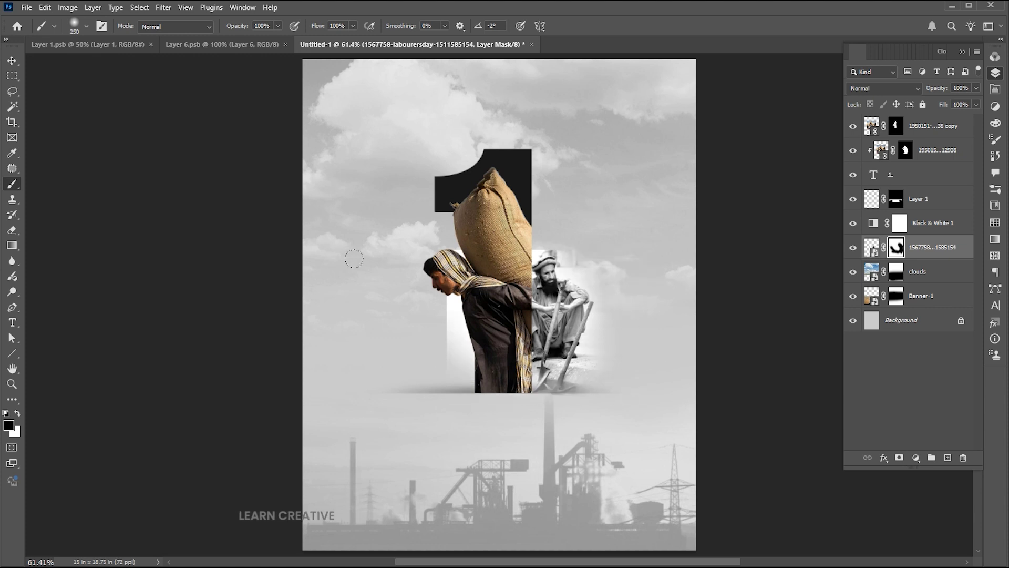
{"action": "mouse_move", "coordinate": [376, 388]}
{"action": "left_mouse_down"}
{"action": "mouse_move", "coordinate": [389, 288]}
{"action": "mouse_move", "coordinate": [462, 197]}
{"action": "left_mouse_up"}
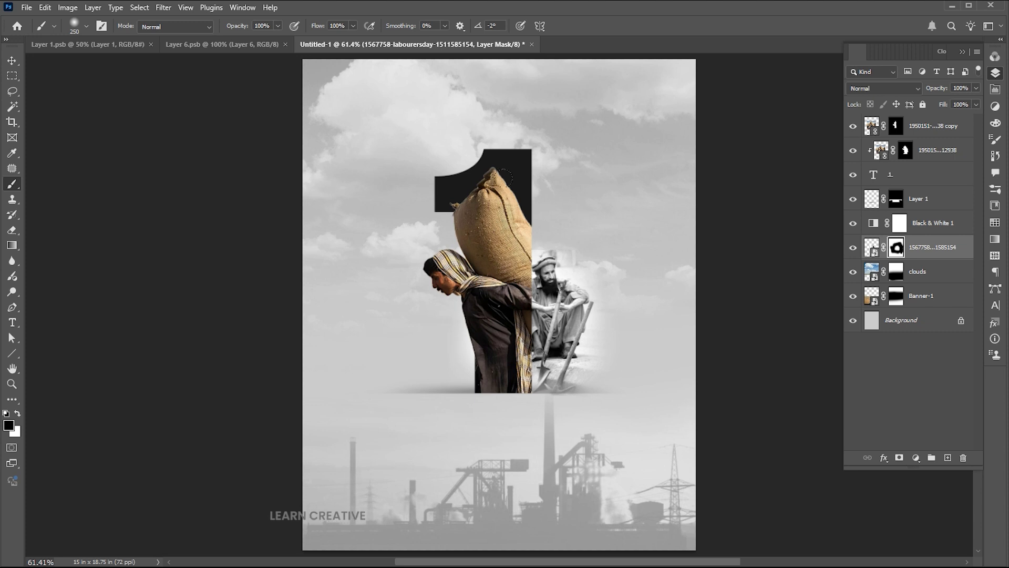
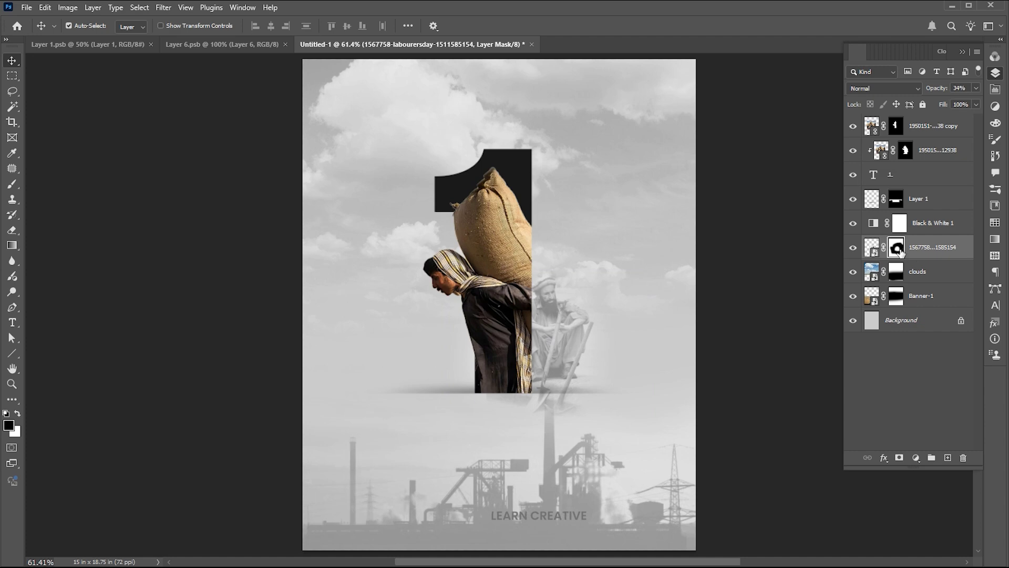
{"action": "key", "text": "b"}
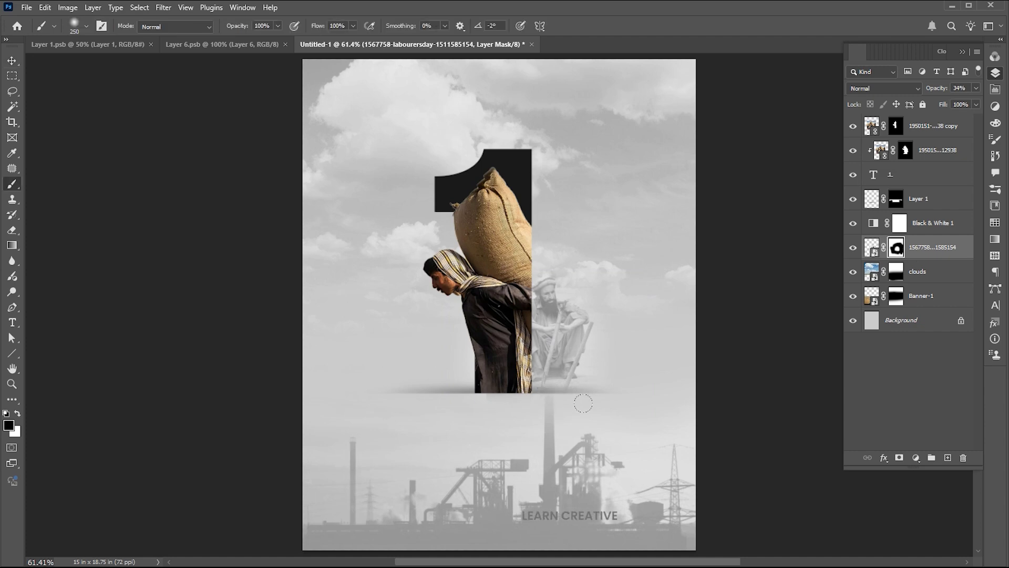
{"action": "left_click", "coordinate": [27, 7]}
{"action": "left_click", "coordinate": [60, 230]}
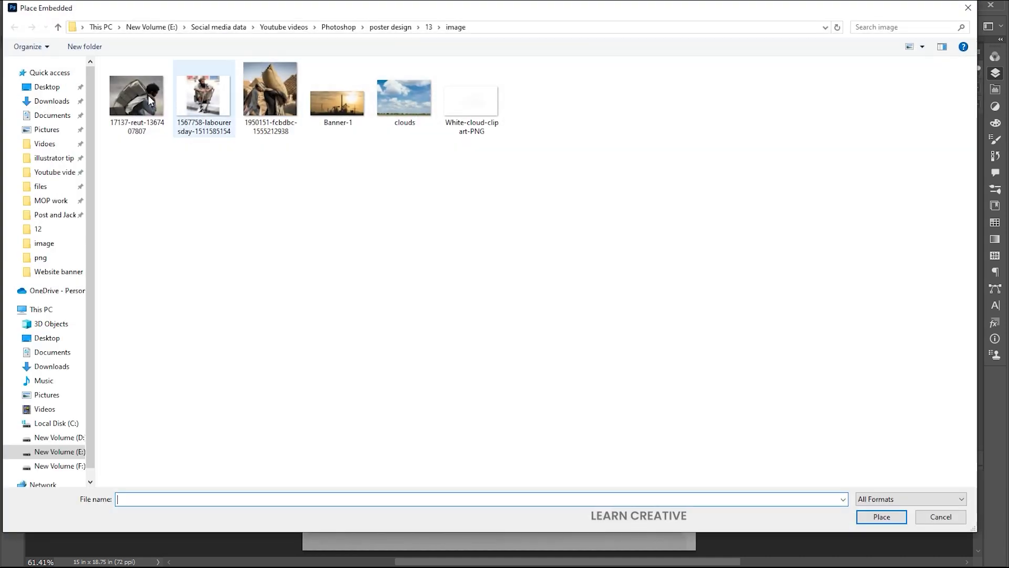
{"action": "left_click", "coordinate": [151, 101]}
{"action": "left_click", "coordinate": [881, 517]}
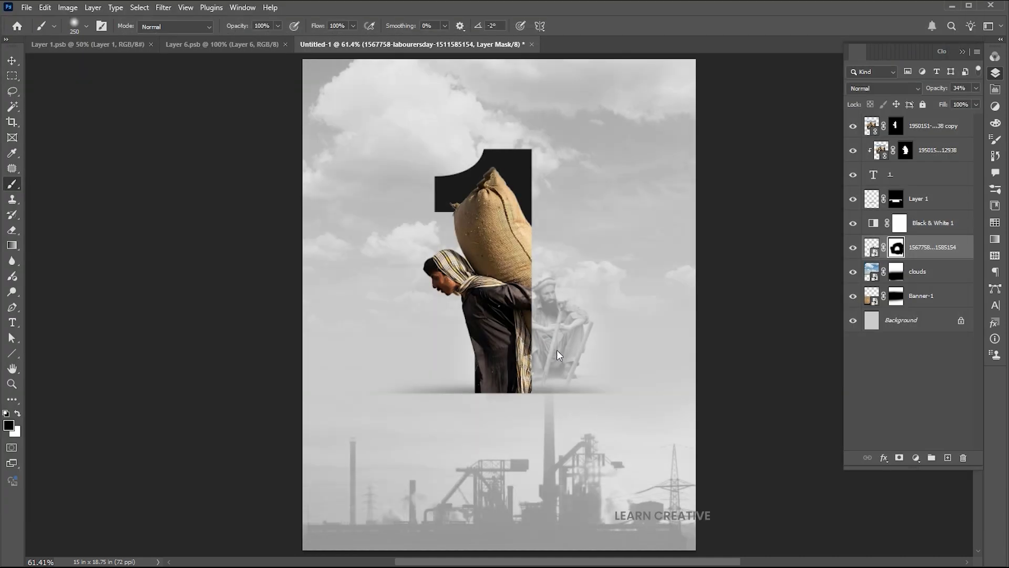
{"action": "mouse_move", "coordinate": [596, 232]}
{"action": "left_mouse_down"}
{"action": "mouse_move", "coordinate": [541, 239]}
{"action": "mouse_move", "coordinate": [479, 283]}
{"action": "left_mouse_up"}
{"action": "key", "text": "Return"}
Add a mask to the brick carrier's photo and fade its edges in black with the 250 px soft brush
{"action": "key", "text": "b"}
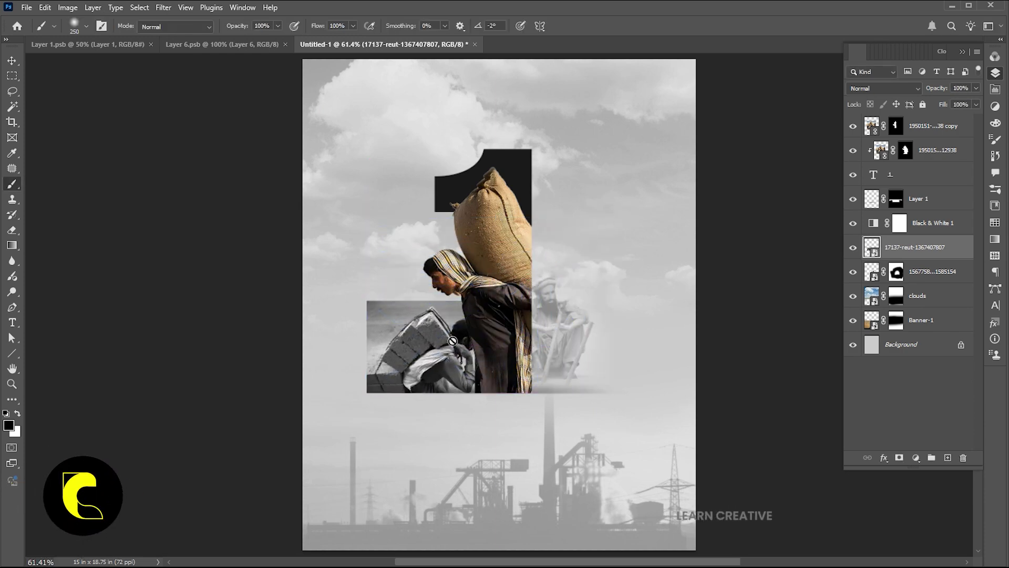
{"action": "left_click", "coordinate": [899, 458]}
{"action": "mouse_move", "coordinate": [468, 387]}
{"action": "left_mouse_down"}
{"action": "mouse_move", "coordinate": [333, 401]}
{"action": "mouse_move", "coordinate": [330, 274]}
{"action": "mouse_move", "coordinate": [479, 229]}
{"action": "left_mouse_up"}
{"action": "left_click_drag", "start_coordinate": [451, 376], "coordinate": [403, 371]}
Lower the brick carrier's layer opacity to 35% and shift the photo slightly away from the worker in the 1
{"action": "key", "text": "3"}
{"action": "key", "text": "ctrl+2"}
{"action": "left_click", "coordinate": [976, 88]}
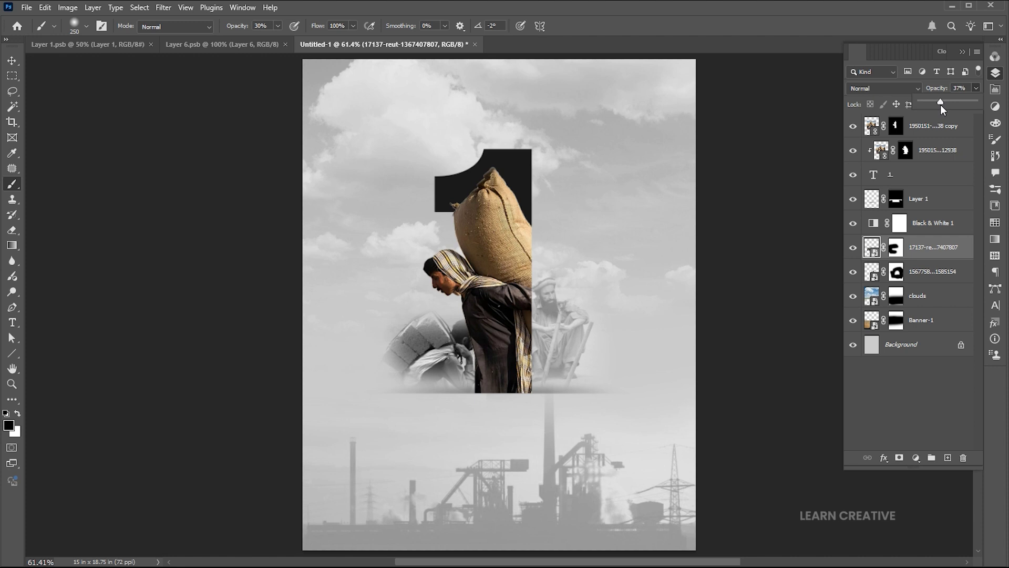
{"action": "key", "text": "v"}
{"action": "left_click_drag", "start_coordinate": [450, 357], "coordinate": [444, 357]}
{"action": "key", "text": "ctrl+z"}
{"action": "left_click", "coordinate": [568, 387], "text": "ctrl"}
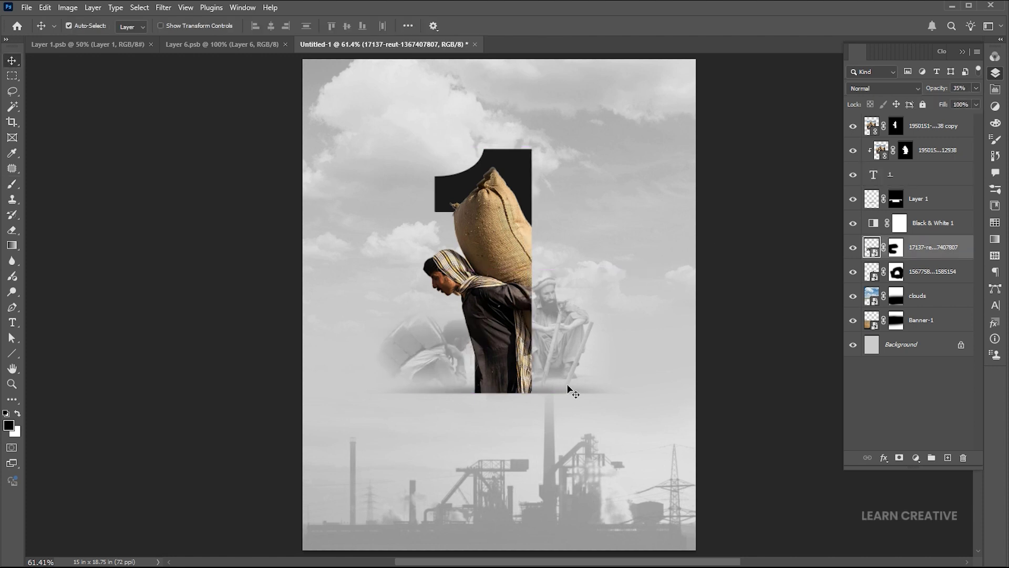
{"action": "left_click", "coordinate": [595, 336]}
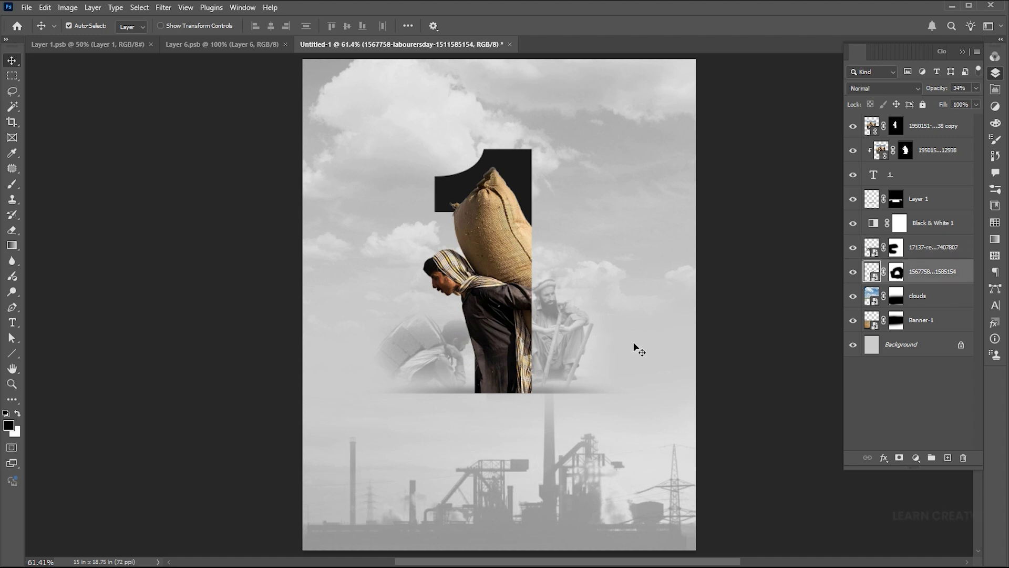
{"action": "left_click", "coordinate": [739, 344]}
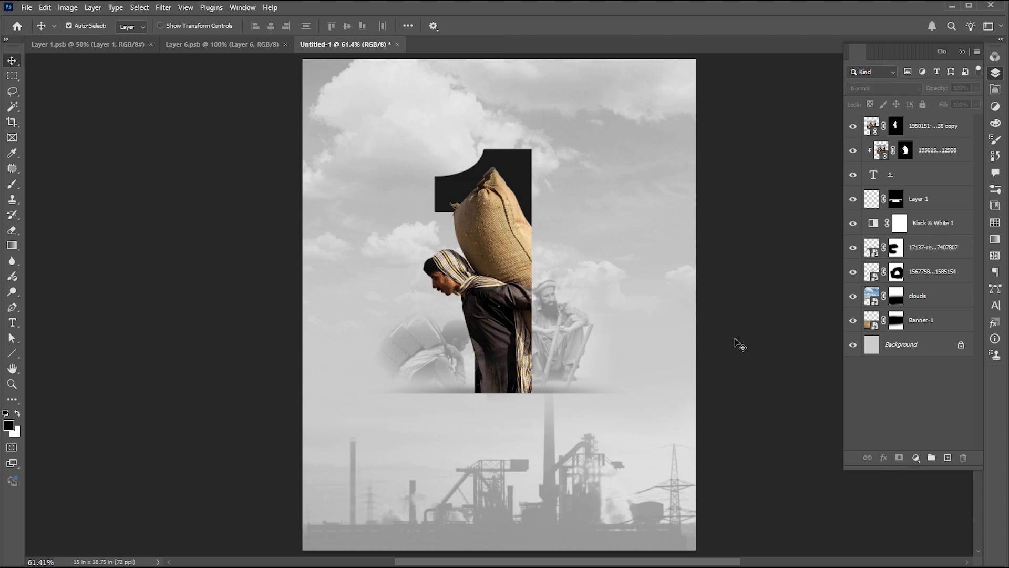
Add the text ST in 81 pt Poppins Light with tracking 0 over the factory skyline
{"action": "left_click", "coordinate": [546, 503]}
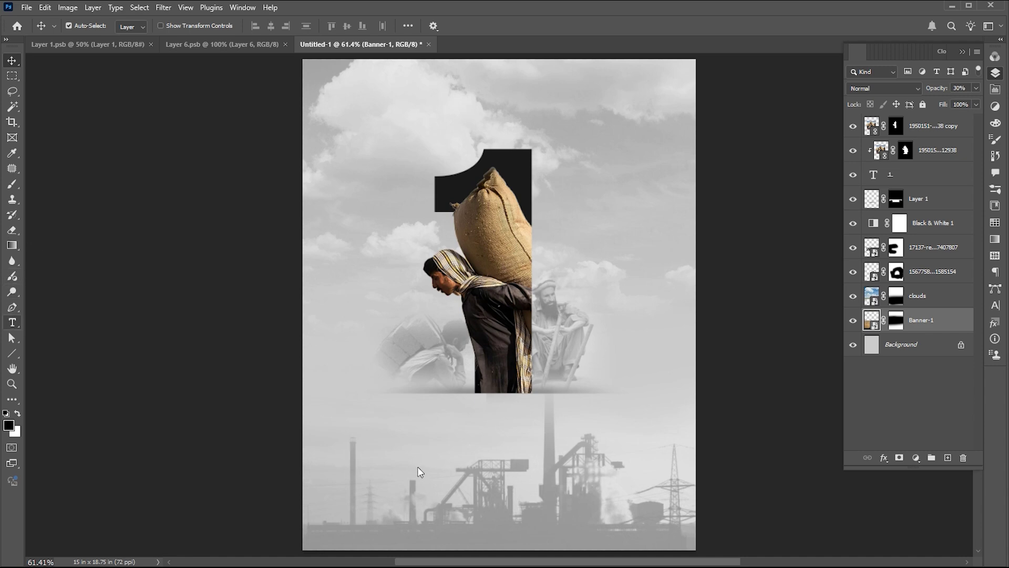
{"action": "key", "text": "t"}
{"action": "left_click", "coordinate": [436, 482]}
{"action": "type", "text": "ST"}
{"action": "left_click", "coordinate": [995, 305]}
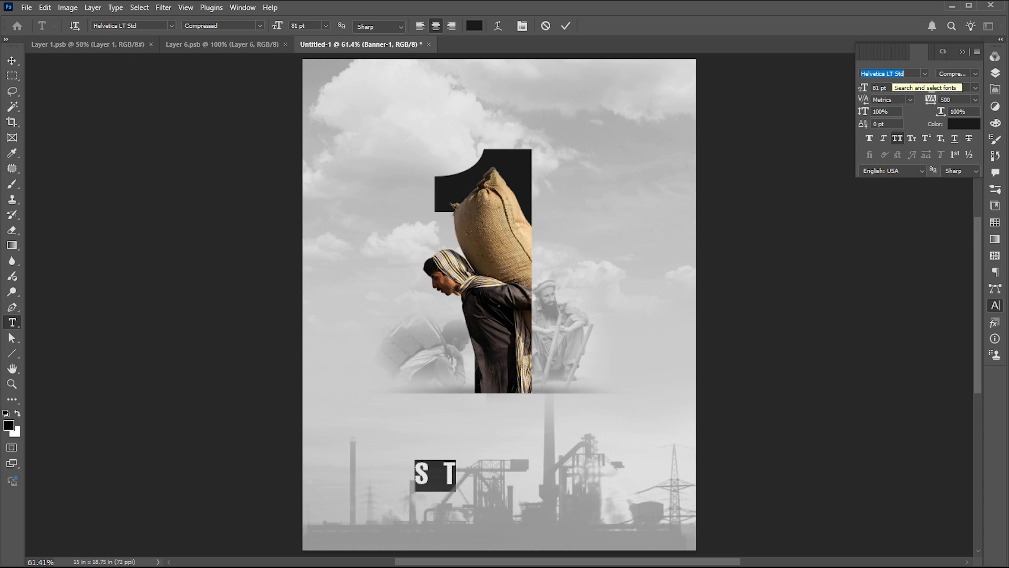
{"action": "type", "text": "Poppins"}
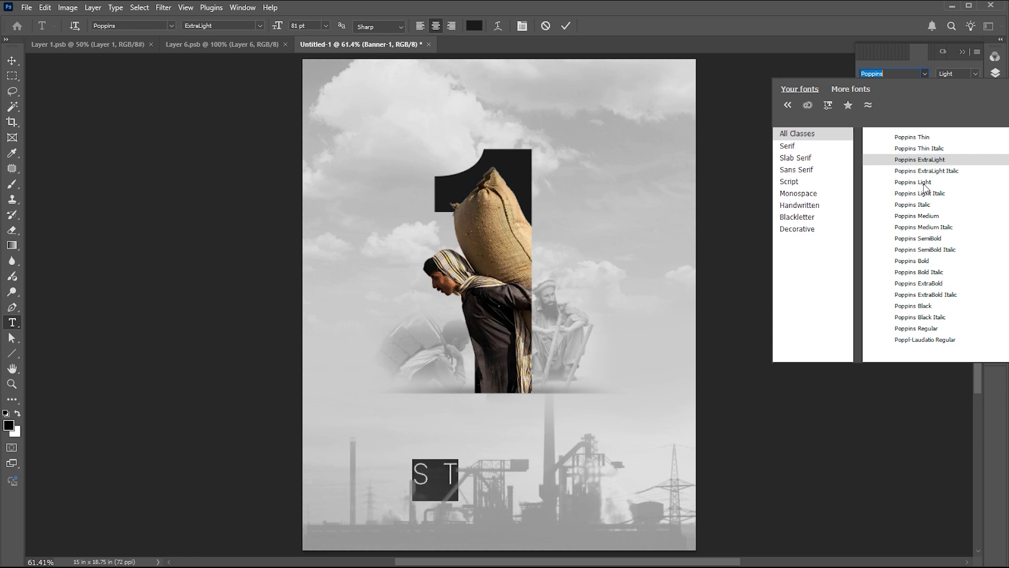
{"action": "left_click", "coordinate": [924, 184]}
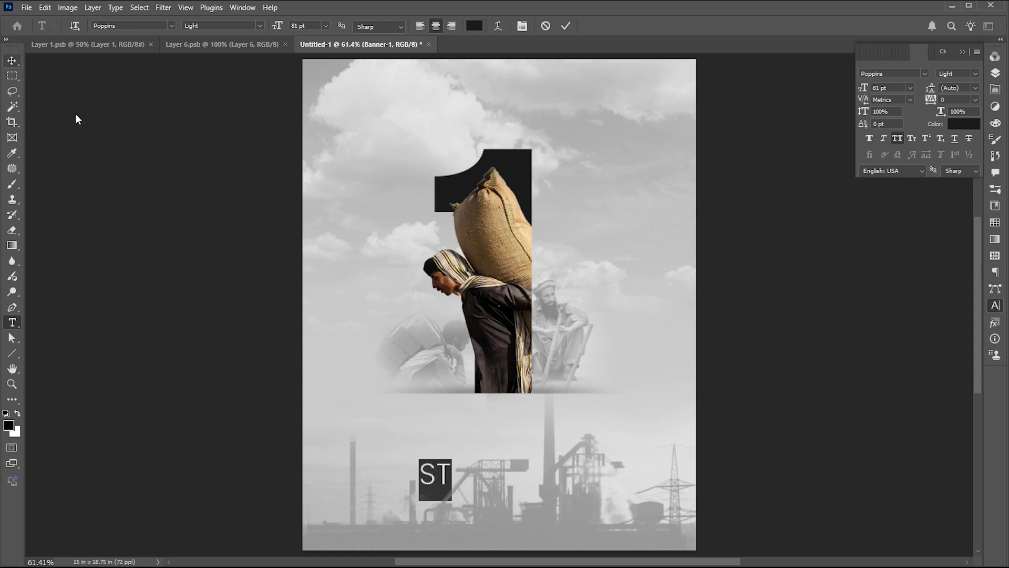
{"action": "key", "text": "ctrl+Return"}
Position the ST text beside the upper right corner of the 1 and bring its layer to the front
{"action": "key", "text": "v"}
{"action": "left_click_drag", "start_coordinate": [421, 479], "coordinate": [544, 164]}
{"action": "left_click", "coordinate": [995, 73]}
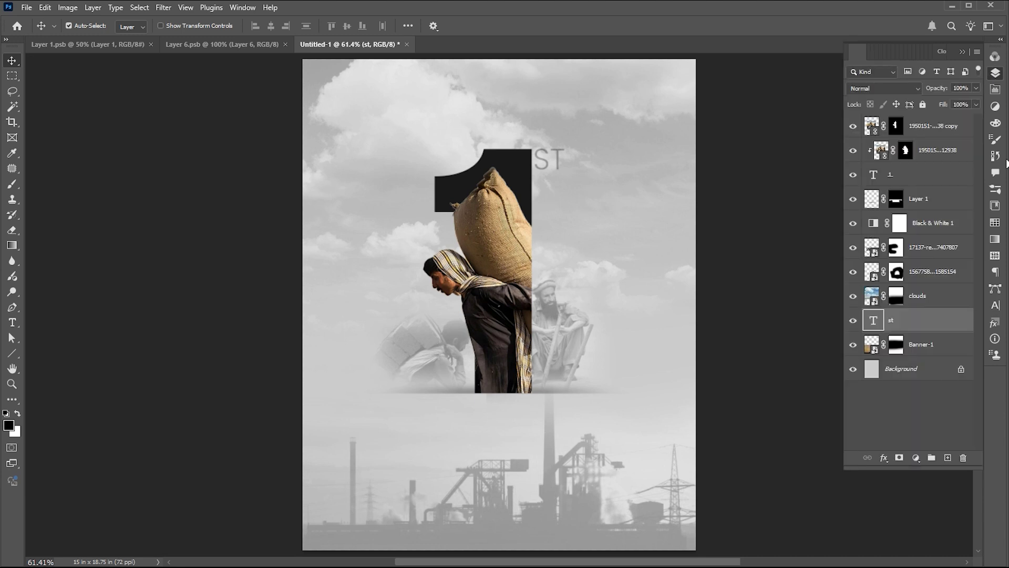
{"action": "key", "text": "ctrl+shift+bracketright"}
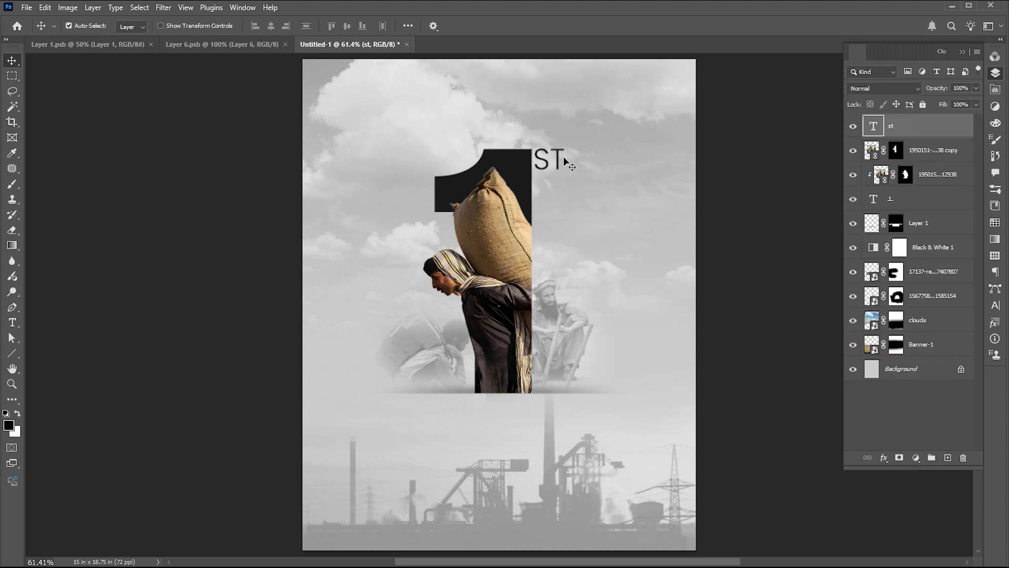
{"action": "key", "text": "Right"}
{"action": "key", "text": "Right"}
{"action": "key", "text": "Right"}
{"action": "key", "text": "Right"}
{"action": "key", "text": "Right"}
Duplicate the ST text directly beneath itself, change the copy to MAY and align it with ST's left edge
{"action": "left_click_drag", "start_coordinate": [552, 172], "coordinate": [554, 196]}
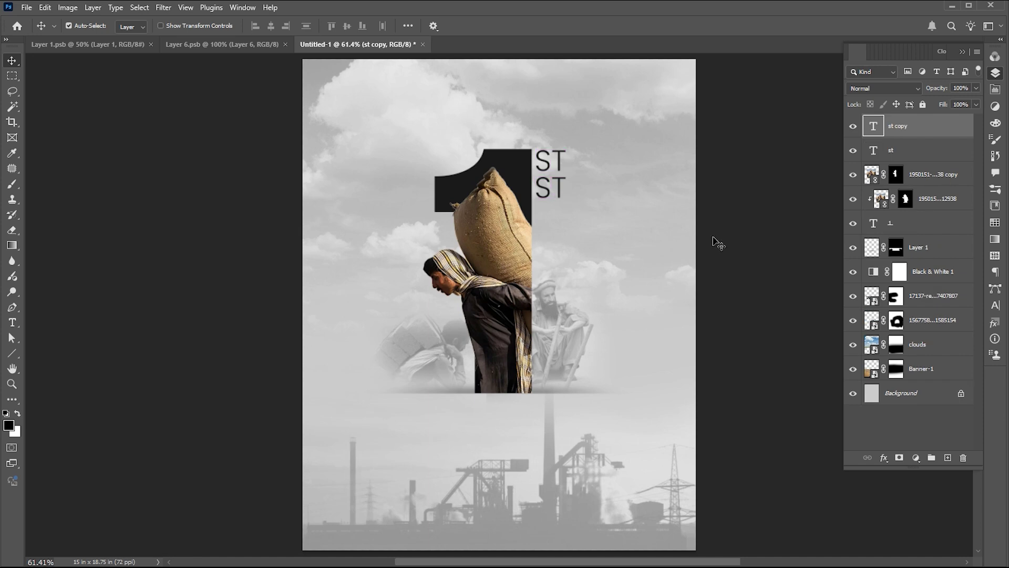
{"action": "key", "text": "Return"}
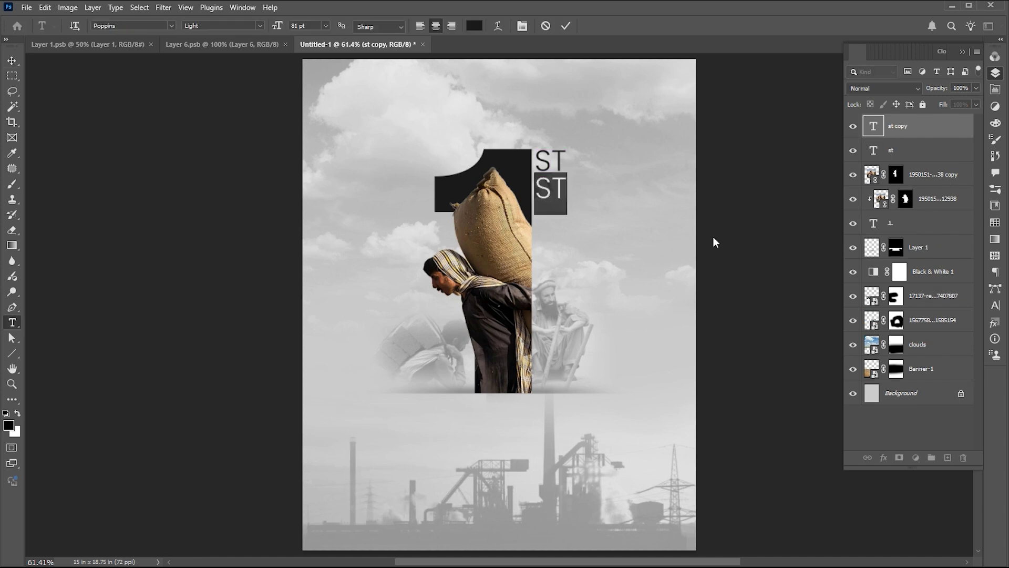
{"action": "type", "text": "may"}
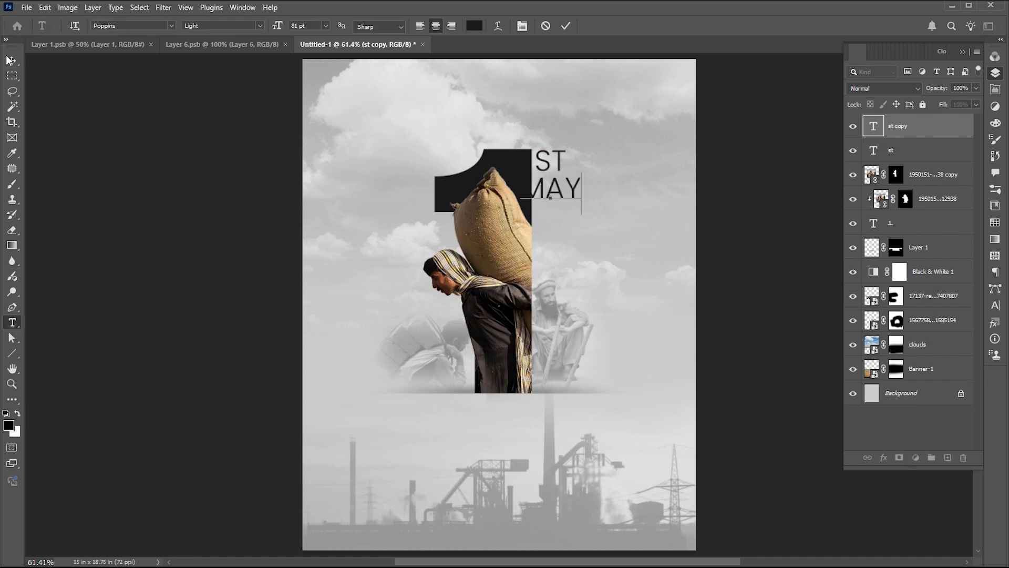
{"action": "key", "text": "Escape"}
{"action": "key", "text": "v"}
Duplicate the MAY text into the area below the 1 and change the copy to LABOUR DAY
{"action": "left_click_drag", "start_coordinate": [568, 185], "coordinate": [496, 444]}
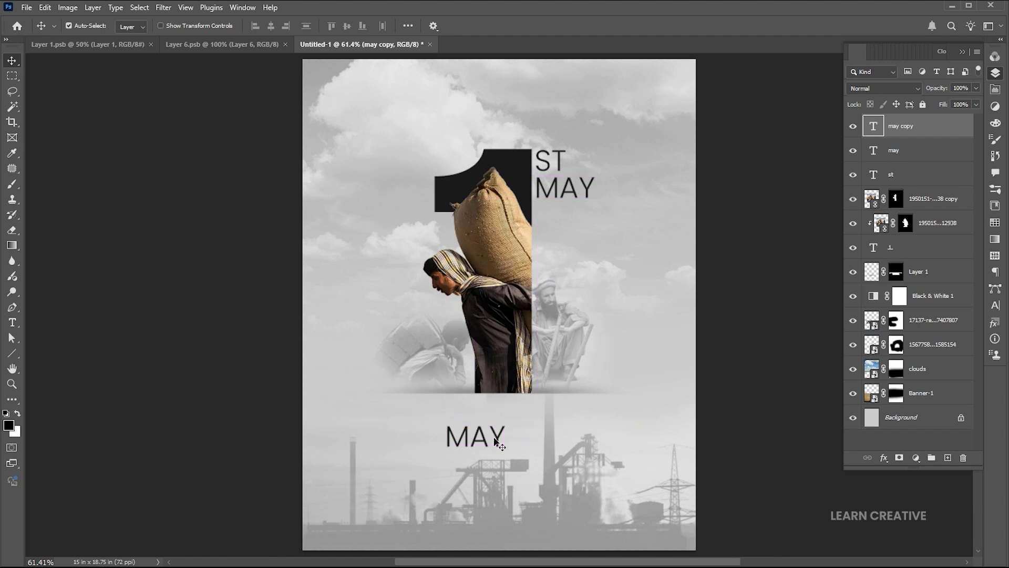
{"action": "key", "text": "t"}
{"action": "key", "text": "Return"}
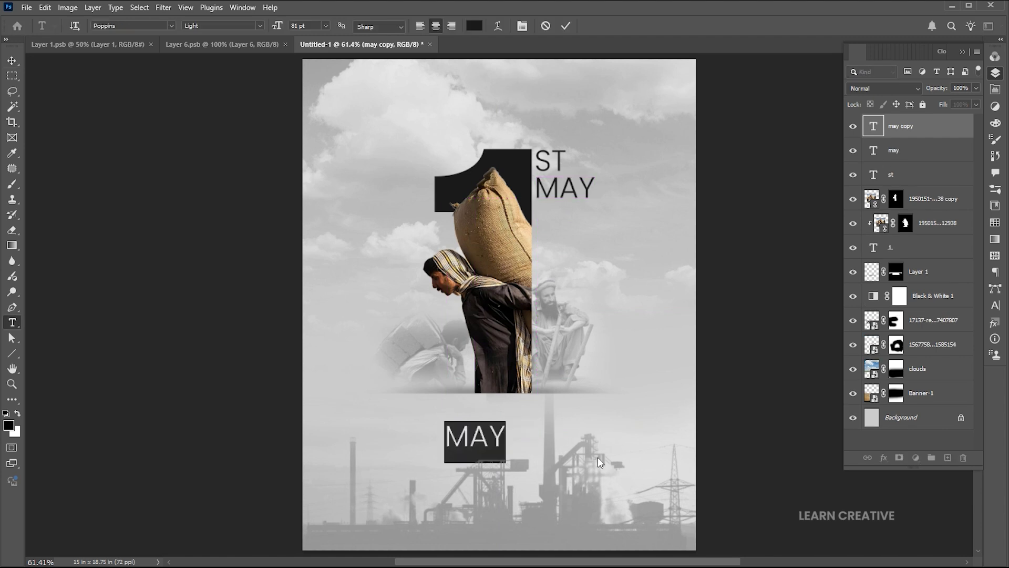
{"action": "key", "text": "ctrl+h"}
{"action": "type", "text": "LABOUR DAY"}
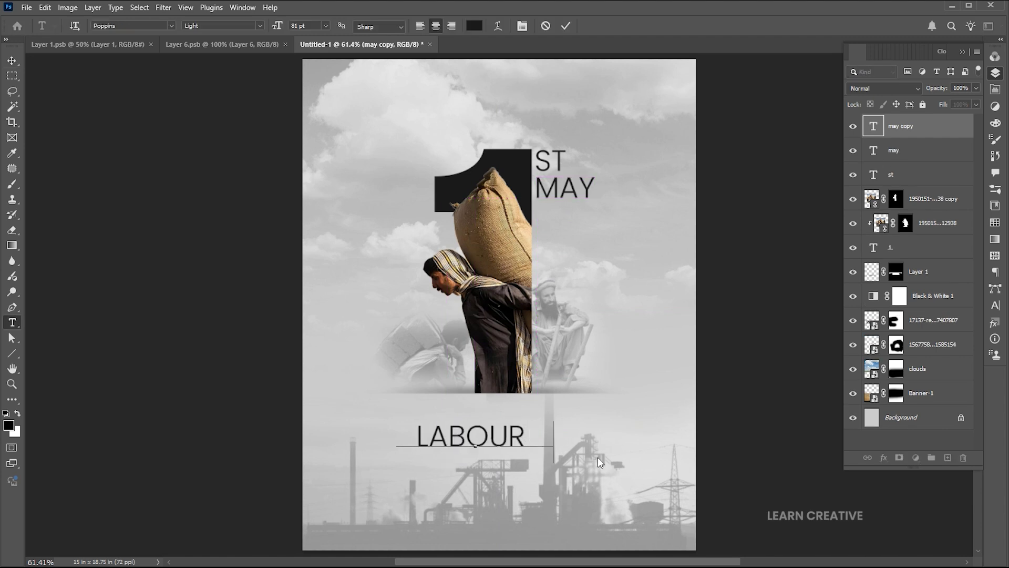
Set the font of the whole LABOUR DAY text to Bebas Neue Bold
{"action": "key", "text": "ctrl+a"}
{"action": "key", "text": "ctrl+h"}
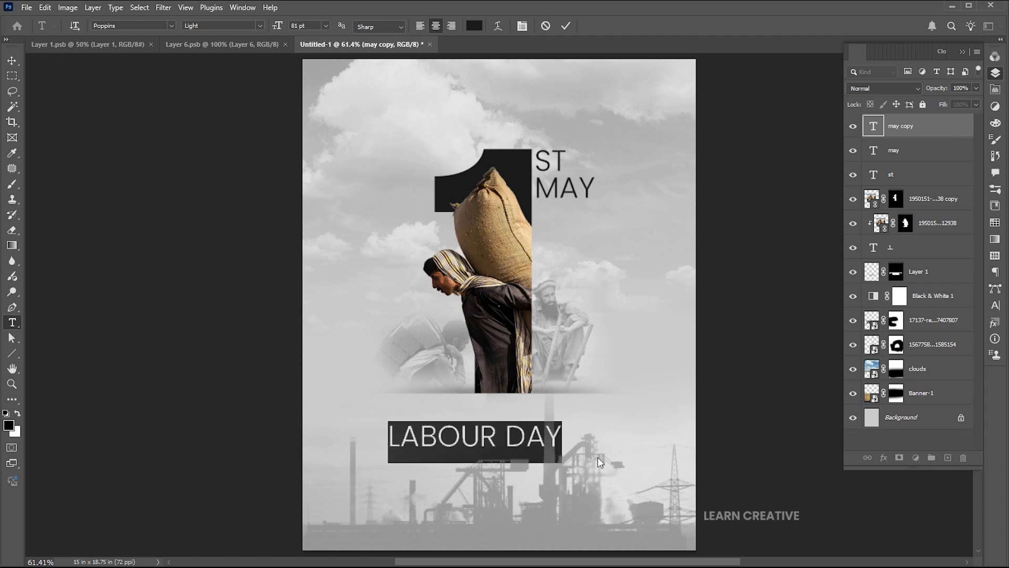
{"action": "left_click", "coordinate": [995, 305]}
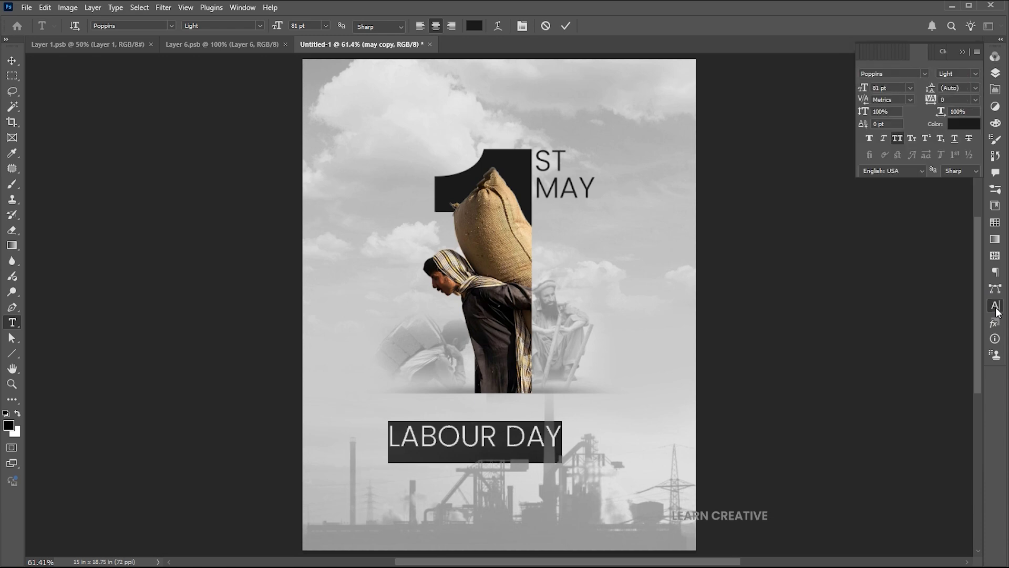
{"action": "left_click", "coordinate": [889, 74]}
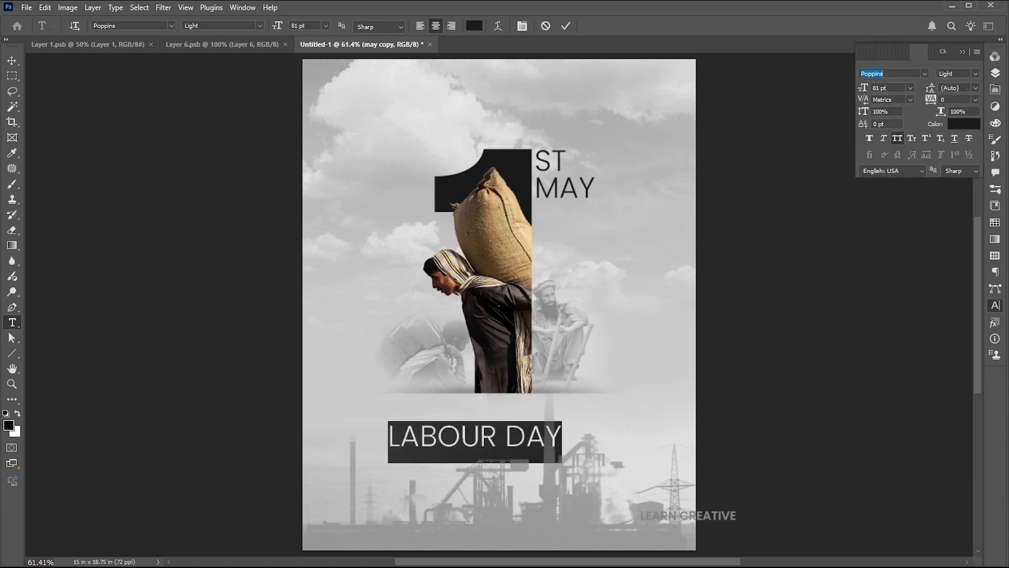
{"action": "type", "text": "beba"}
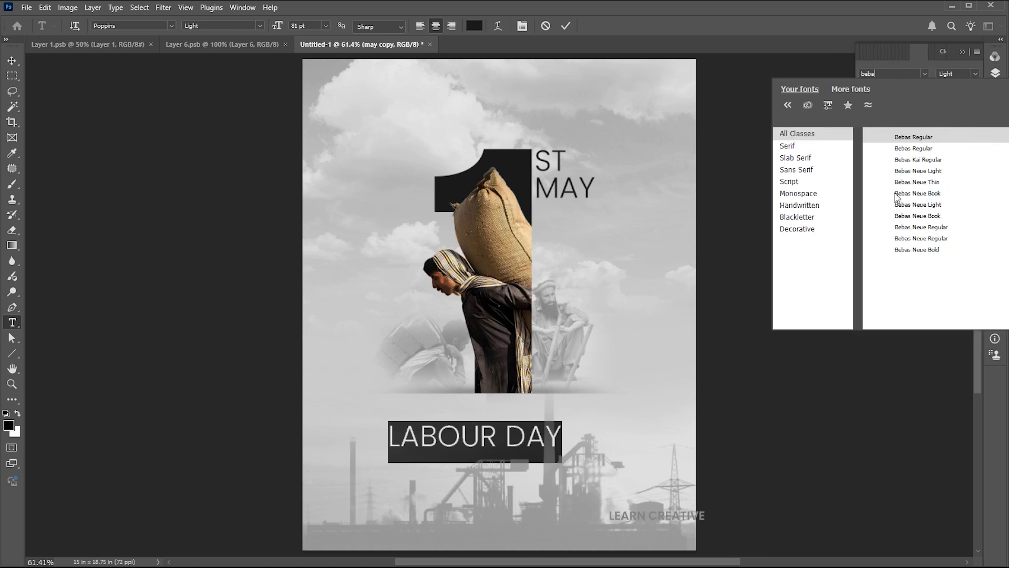
{"action": "left_click", "coordinate": [903, 248]}
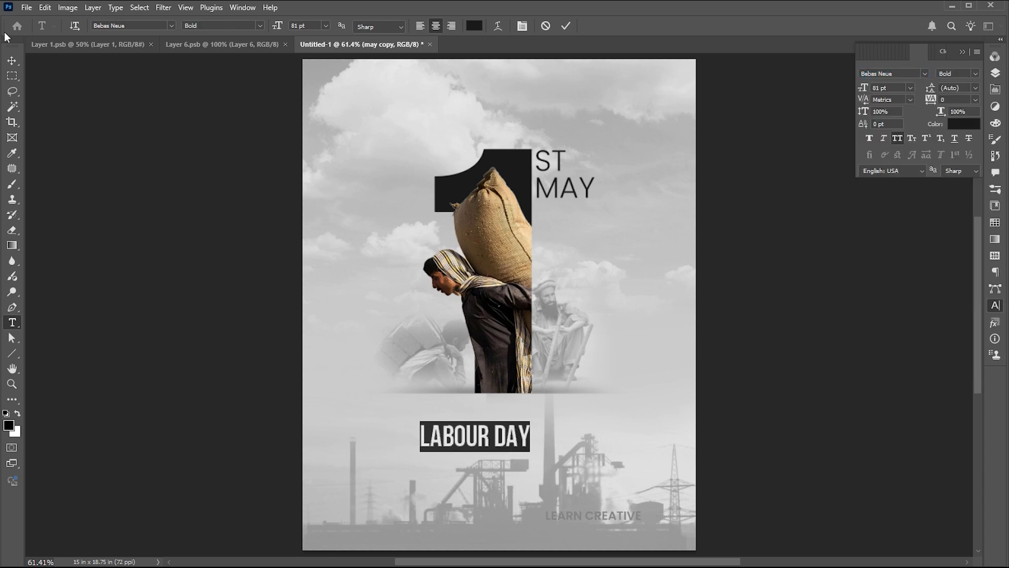
{"action": "left_click", "coordinate": [9, 66]}
Enlarge the LABOUR DAY title to 177.55% and centre it horizontally on the poster beneath the 1
{"action": "key", "text": "ctrl+t"}
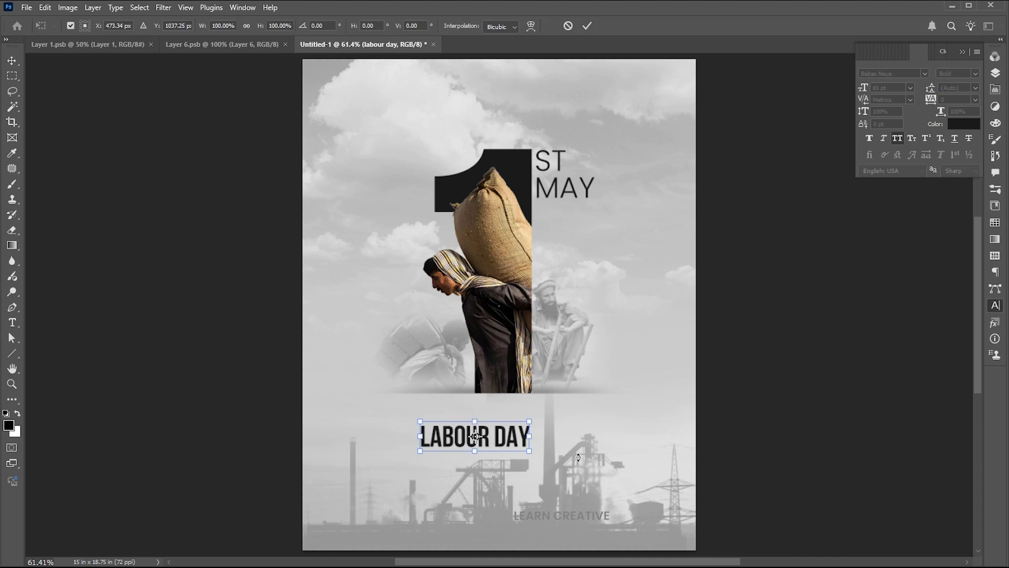
{"action": "left_click_drag", "start_coordinate": [531, 457], "coordinate": [568, 480]}
{"action": "key", "text": "Return"}
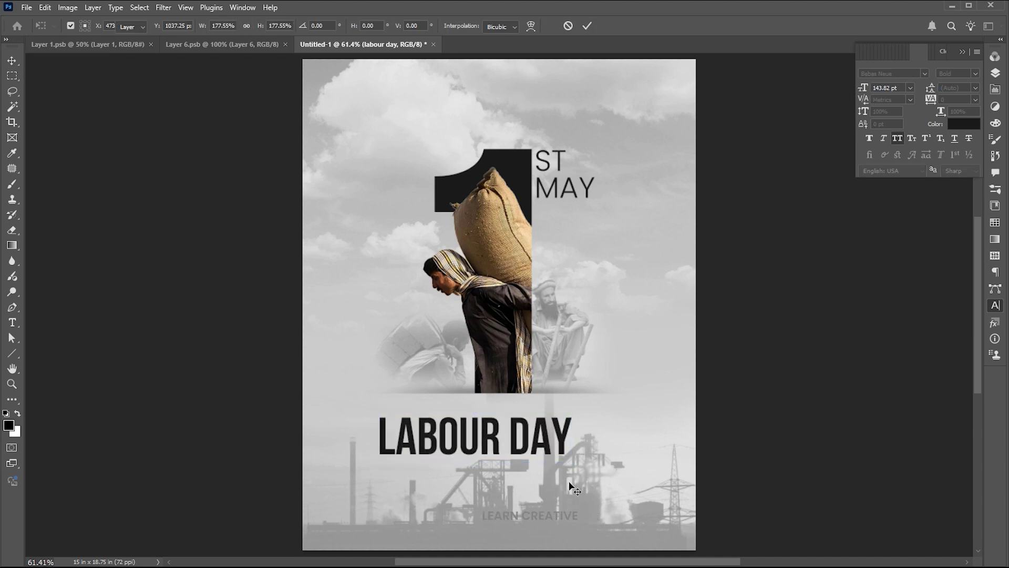
{"action": "left_click", "coordinate": [69, 25]}
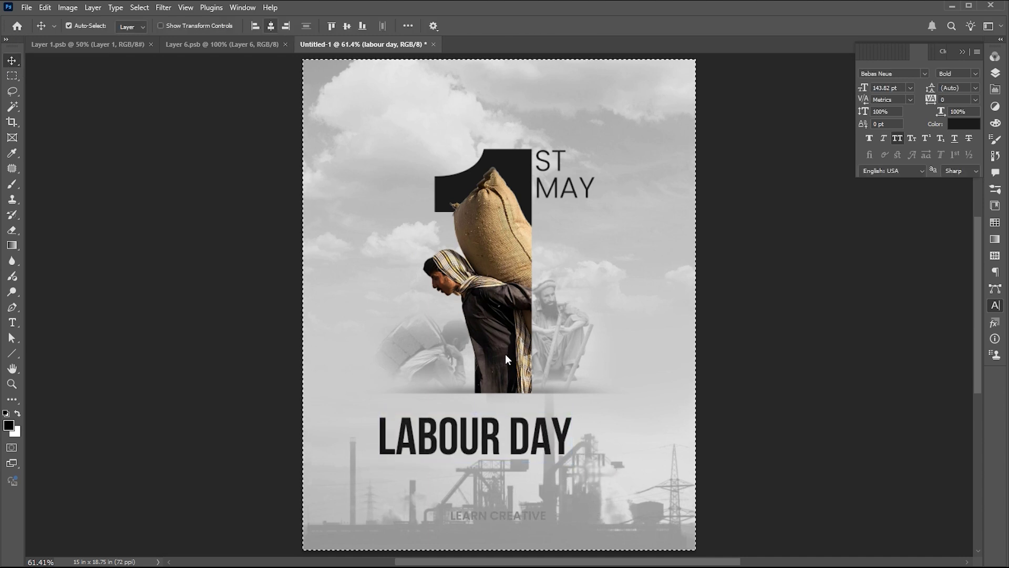
{"action": "left_click_drag", "start_coordinate": [567, 444], "coordinate": [589, 454]}
Draw a wide paragraph text box under LABOUR DAY and set its placeholder text to 25 pt Poppins ExtraLight
{"action": "key", "text": "t"}
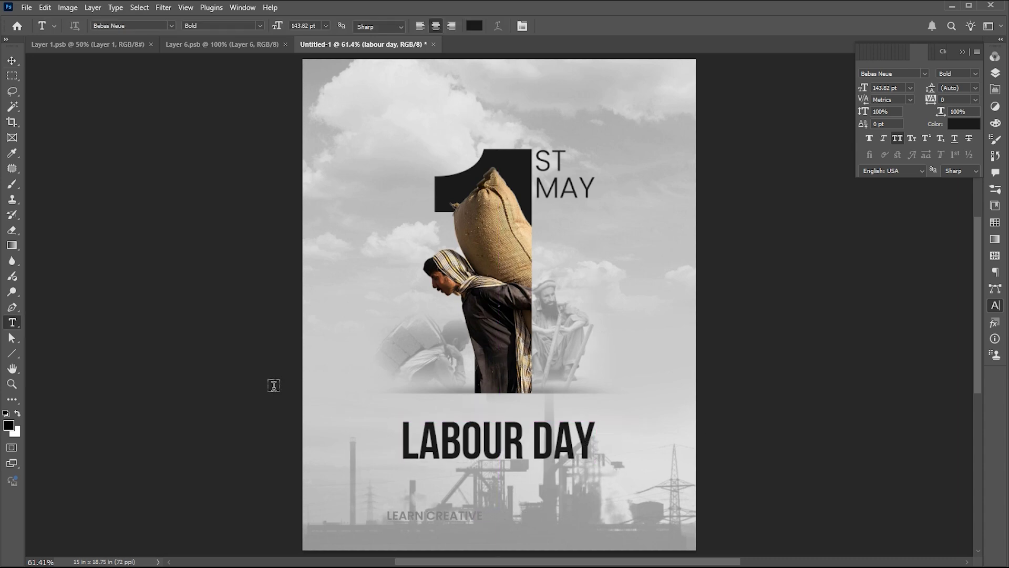
{"action": "left_click_drag", "start_coordinate": [341, 477], "coordinate": [675, 530]}
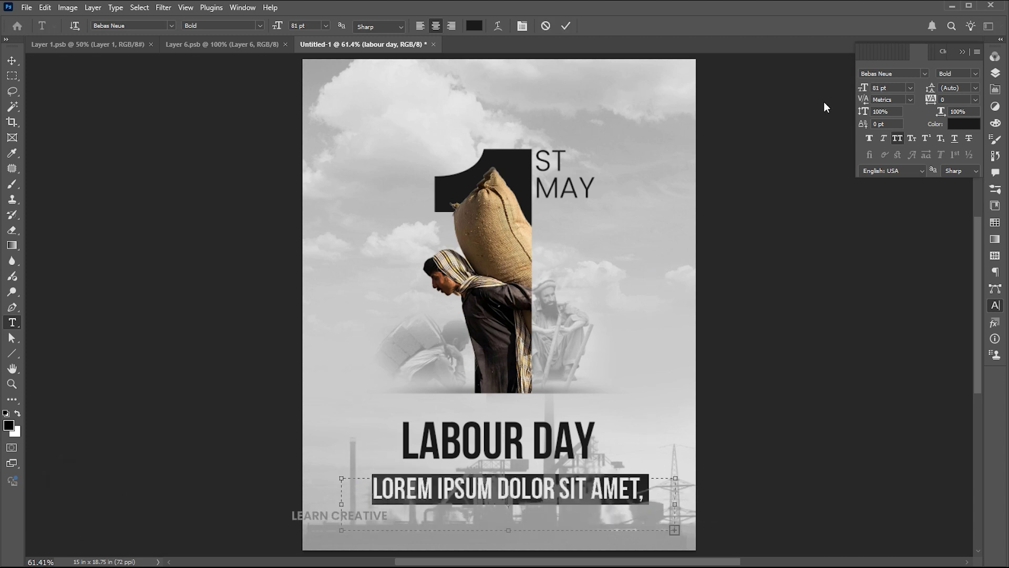
{"action": "left_click", "coordinate": [871, 75]}
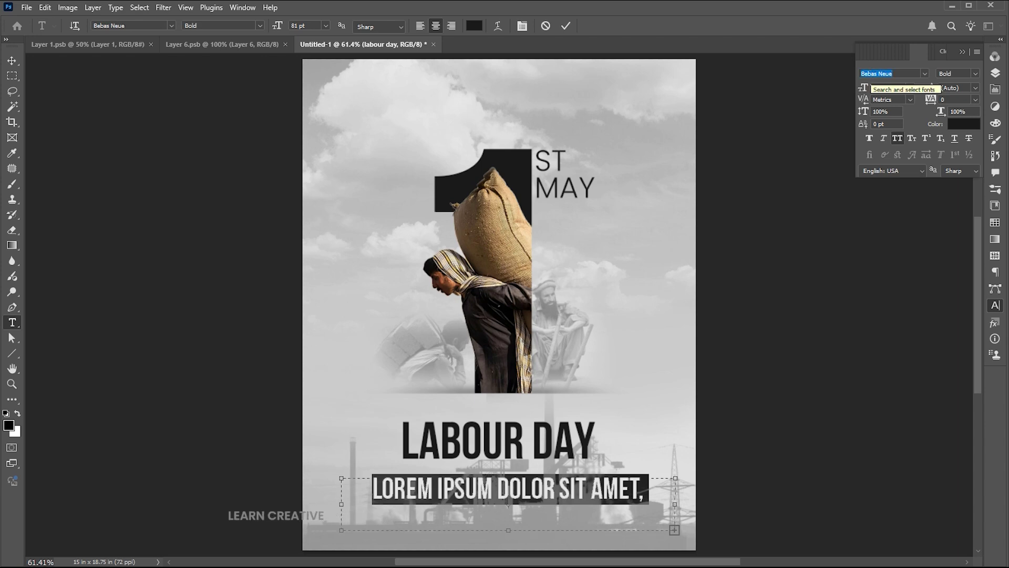
{"action": "type", "text": "Poppins"}
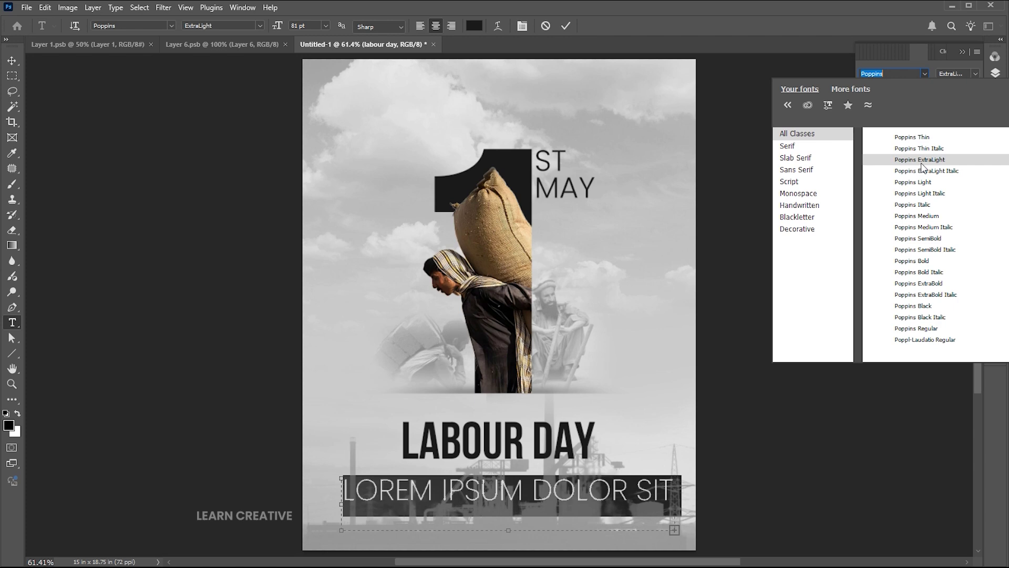
{"action": "left_click", "coordinate": [922, 161]}
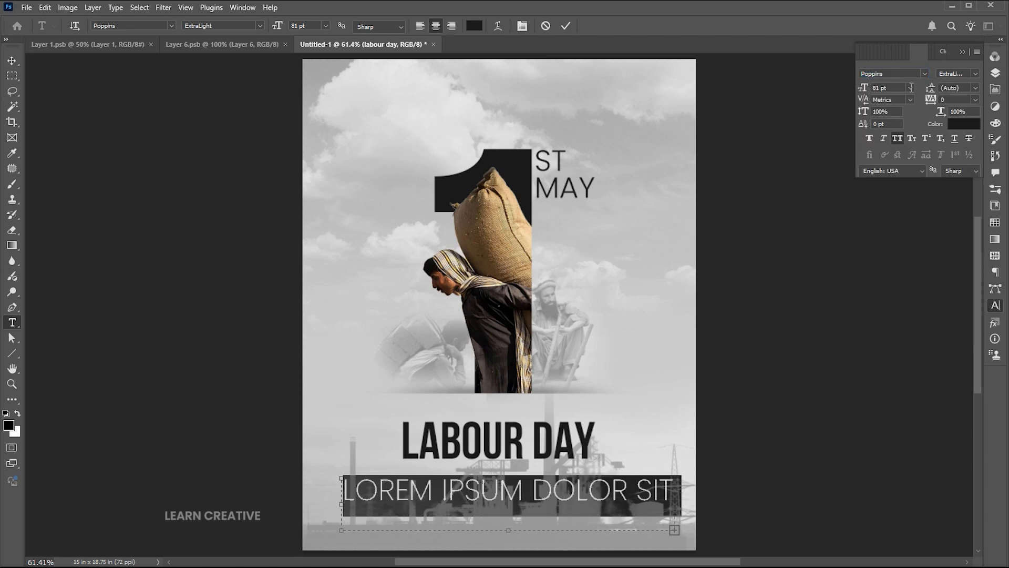
{"action": "left_click", "coordinate": [865, 88]}
{"action": "type", "text": "25"}
{"action": "key", "text": "Return"}
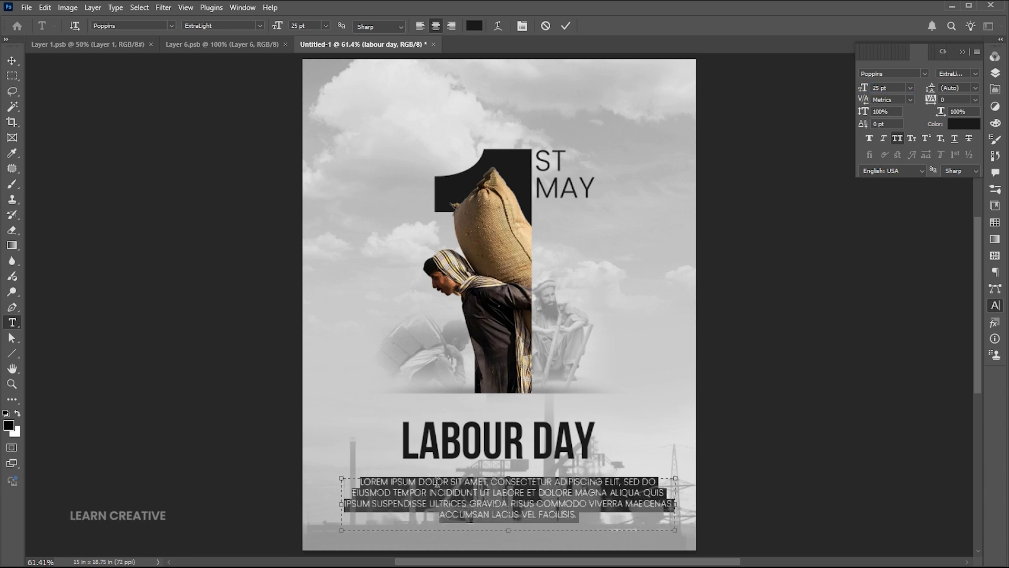
Replace the placeholder with "Celebrating hardworking heroes, labour day honors dedication, effort, and unity of workers shaping a better tomorrow for all"
{"action": "type", "text": "CELEBR"}
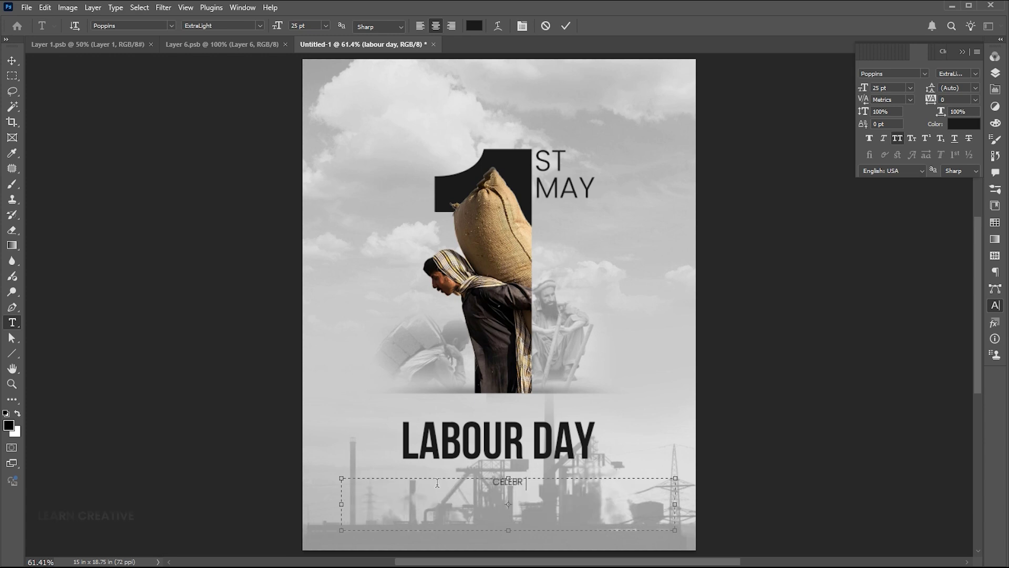
{"action": "type", "text": "ATING HARDWORKING HEROES, LABOUR DAY"}
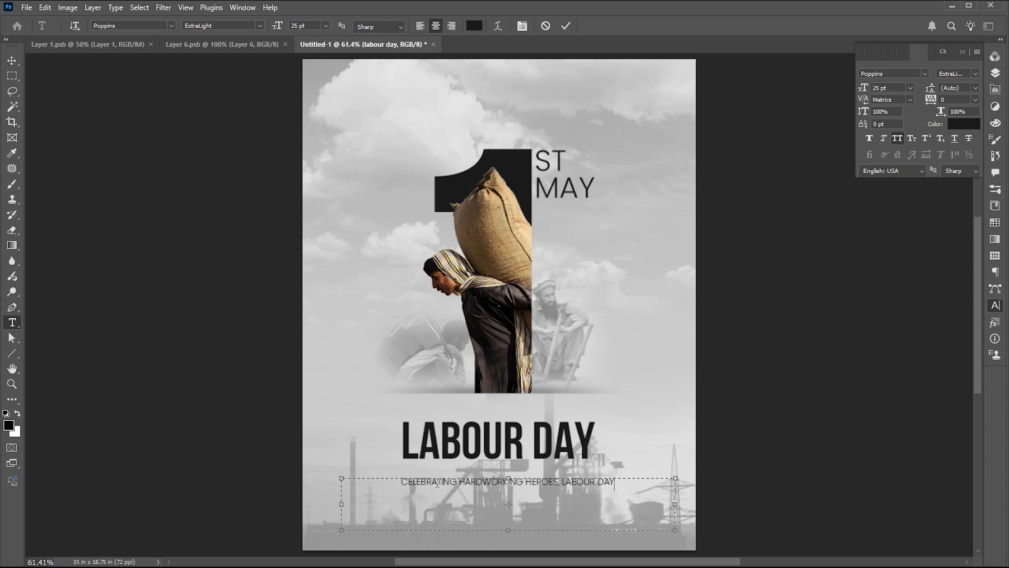
{"action": "type", "text": " HONORS DEDICATION, "}
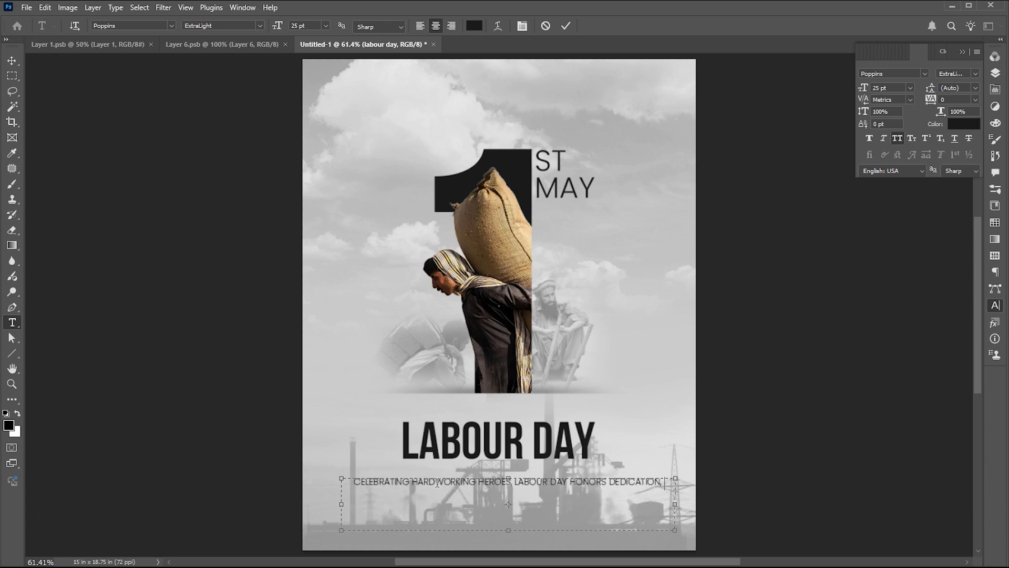
{"action": "type", "text": "EFFORT, AND UNITY OF WORKERS SHAPING A BETTER TOMORROW FOR ALL"}
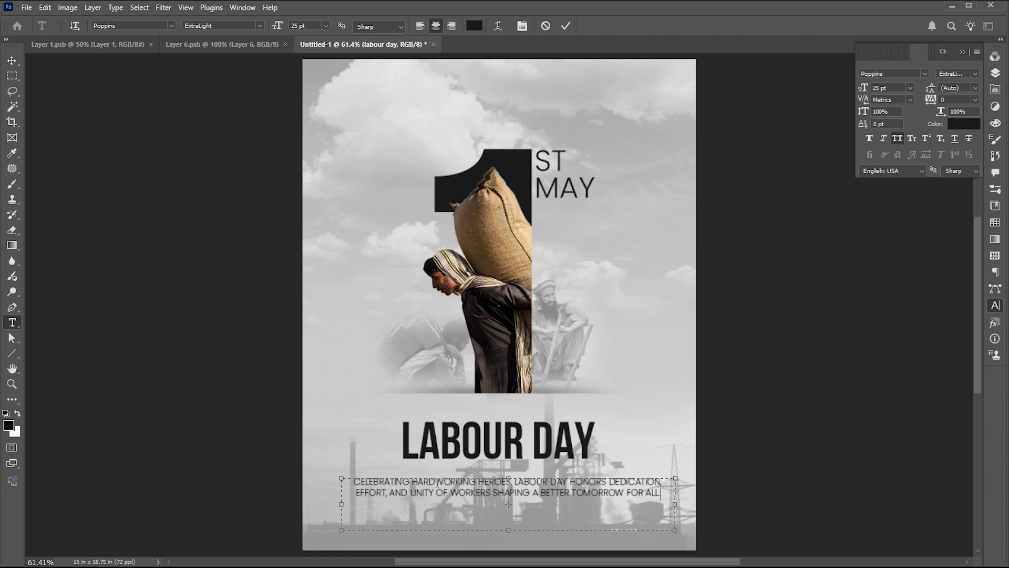
Turn off all caps for the whole slogan, capitalise "Hardworking Heroes" and set those two words in Bold
{"action": "key", "text": "ctrl+a"}
{"action": "key", "text": "ctrl+shift+k"}
{"action": "left_click", "coordinate": [350, 482]}
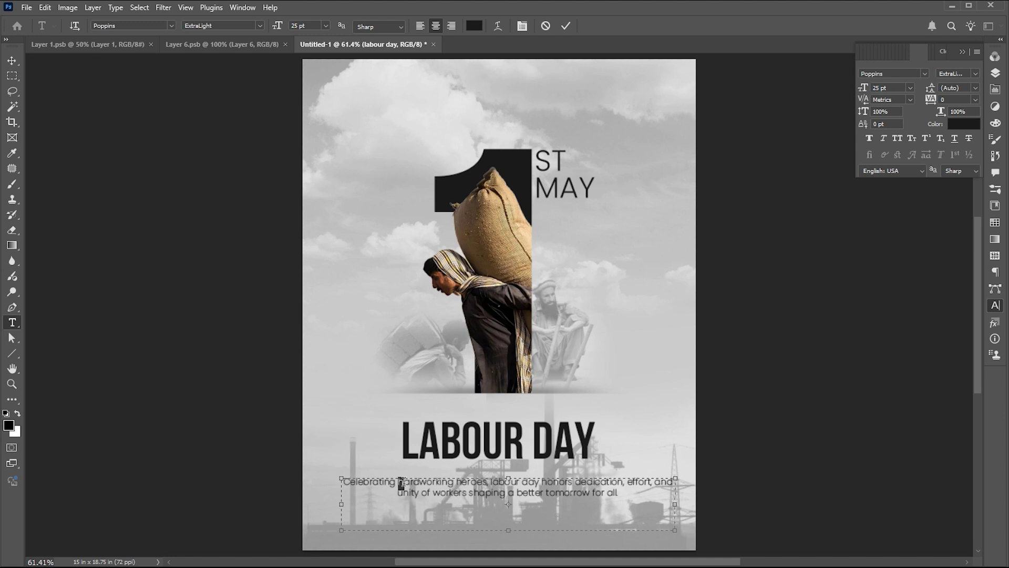
{"action": "left_click_drag", "start_coordinate": [398, 481], "coordinate": [489, 481]}
{"action": "left_click", "coordinate": [975, 74]}
{"action": "left_click", "coordinate": [967, 190]}
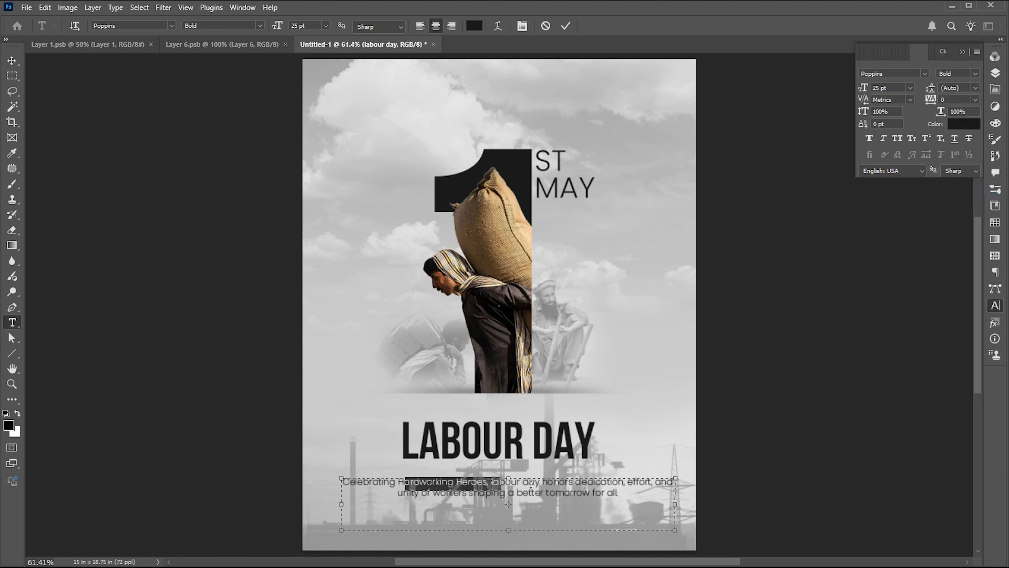
Capitalise "Day", "Honors" and "Dedication" in the slogan, and set "Honors Dedication, effort" and "unity of workers" in Bold
{"action": "left_click", "coordinate": [539, 482]}
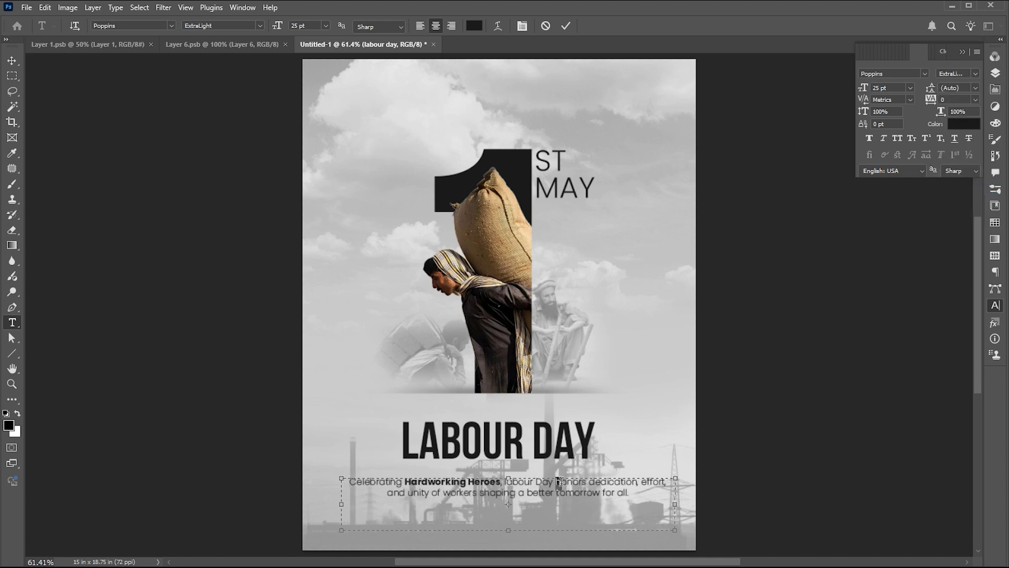
{"action": "left_click_drag", "start_coordinate": [552, 481], "coordinate": [641, 482]}
{"action": "left_click", "coordinate": [975, 73]}
{"action": "left_click", "coordinate": [967, 189]}
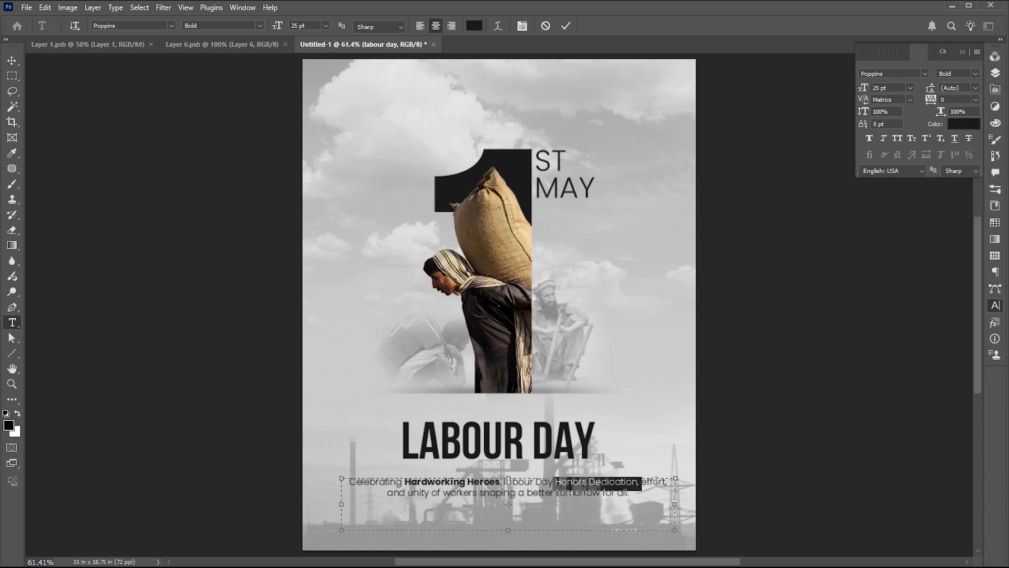
{"action": "key", "text": "ctrl+z"}
{"action": "left_click", "coordinate": [658, 479], "text": "shift"}
{"action": "left_click", "coordinate": [975, 74]}
{"action": "left_click", "coordinate": [967, 190]}
{"action": "left_click_drag", "start_coordinate": [408, 493], "coordinate": [477, 493]}
{"action": "key", "text": "ctrl+shift+b"}
{"action": "left_click", "coordinate": [12, 61]}
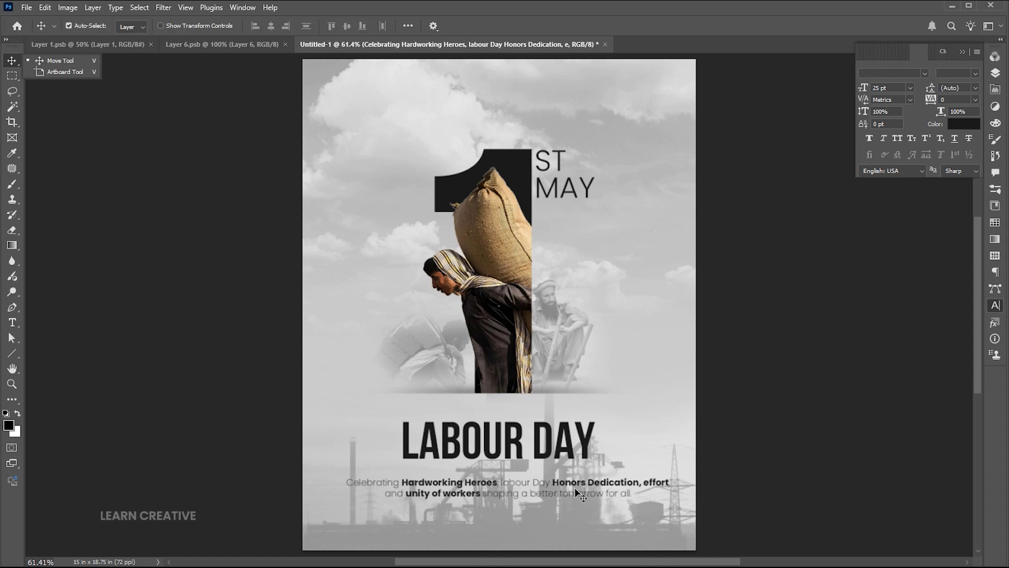
Duplicate the slogan text above the 1 and replace the copy's wording with "happy labour day"
{"action": "left_click_drag", "start_coordinate": [555, 484], "coordinate": [554, 106]}
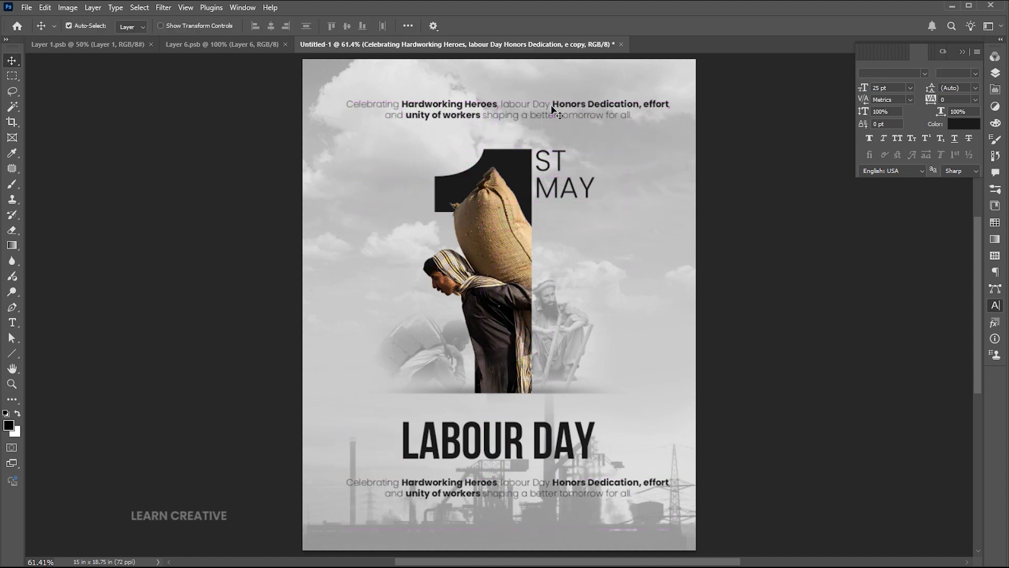
{"action": "key", "text": "t"}
{"action": "key", "text": "Return"}
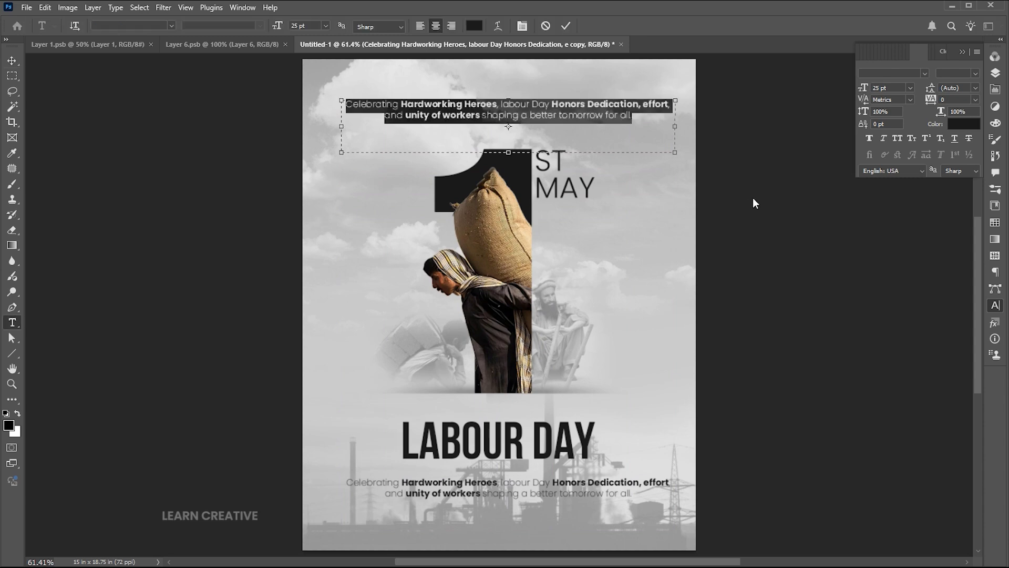
{"action": "type", "text": "happy"}
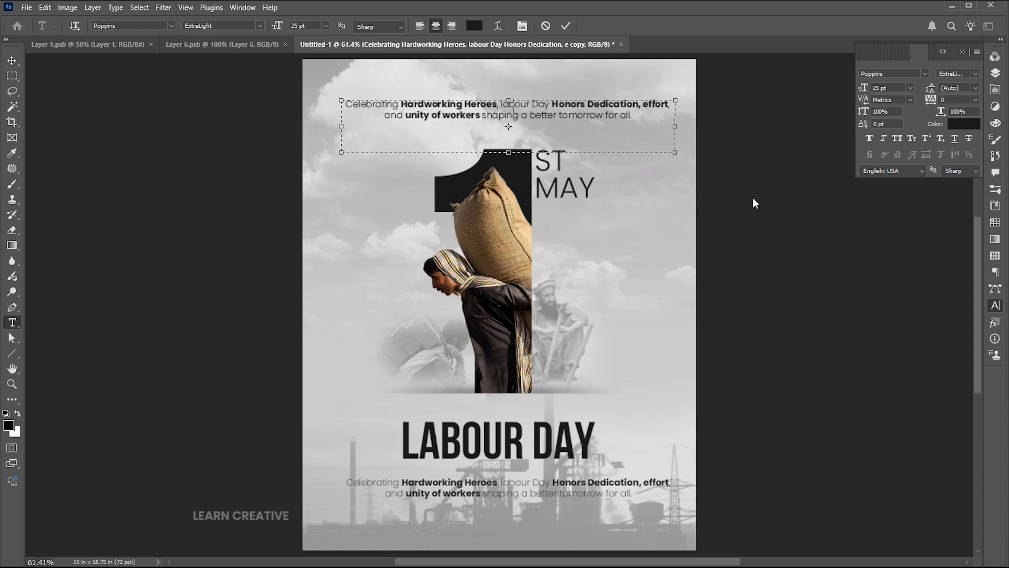
{"action": "type", "text": " labour day"}
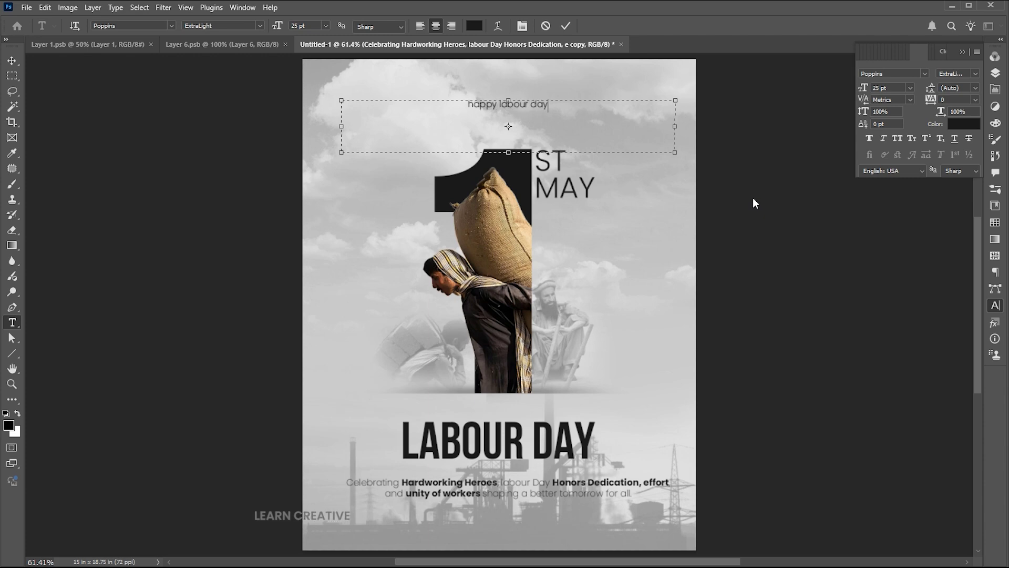
Set the "happy labour day" line in all caps with a tracking of 500
{"action": "key", "text": "ctrl+a"}
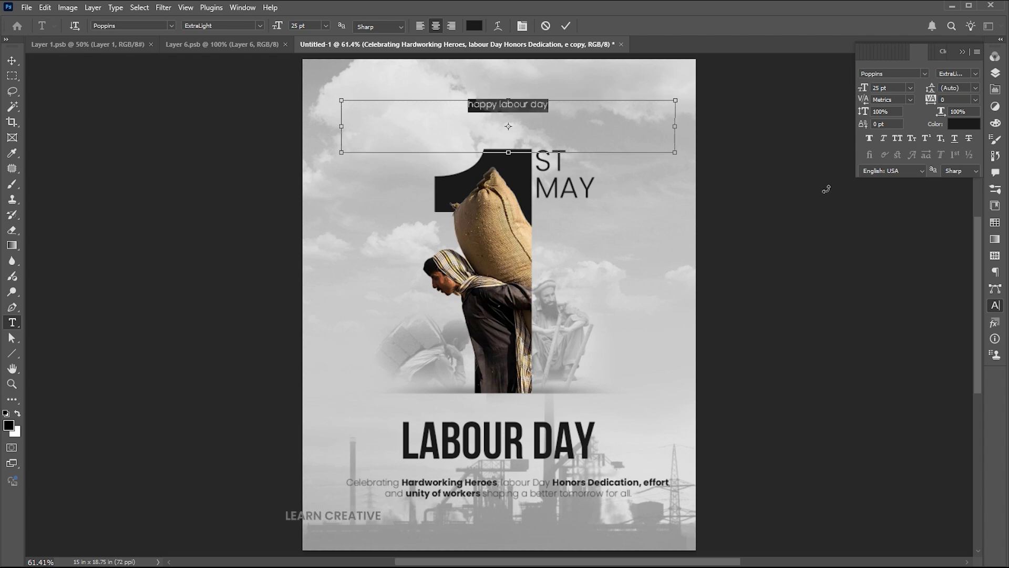
{"action": "left_click", "coordinate": [897, 139]}
{"action": "left_click", "coordinate": [931, 99]}
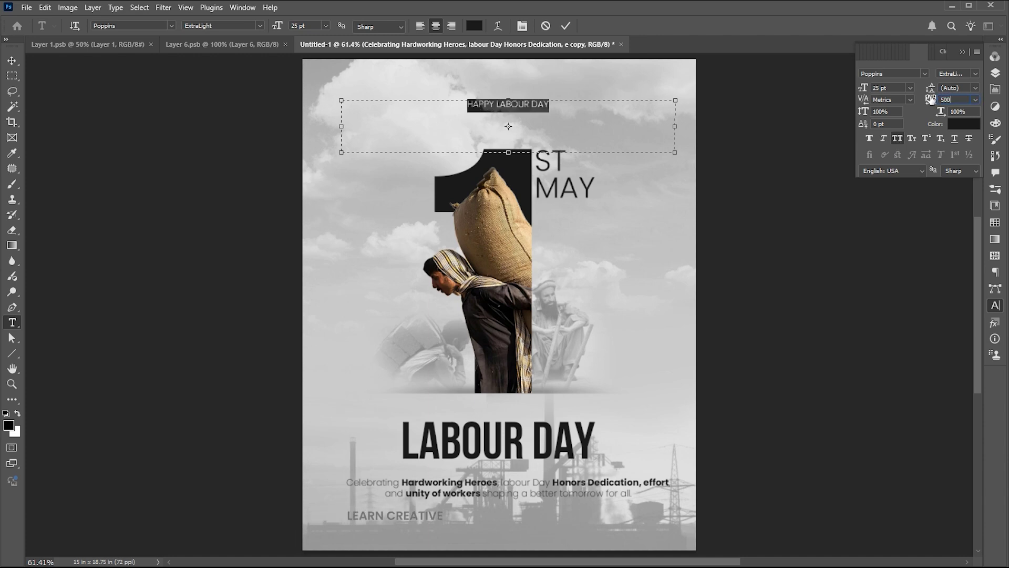
{"action": "key", "text": "Return"}
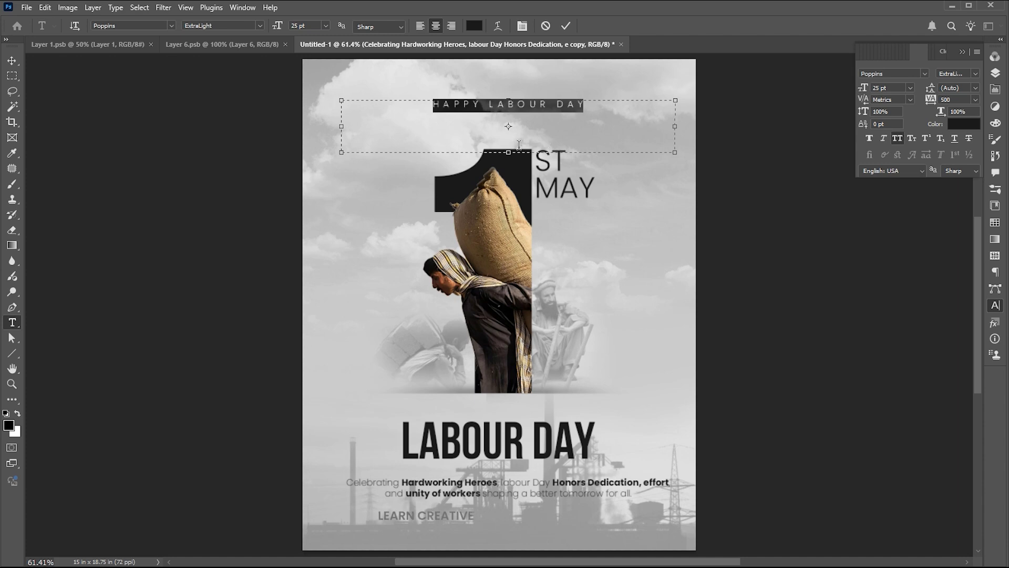
Shrink the text box closely around HAPPY LABOUR DAY and centre the line horizontally on the poster
{"action": "left_click_drag", "start_coordinate": [508, 152], "coordinate": [514, 114]}
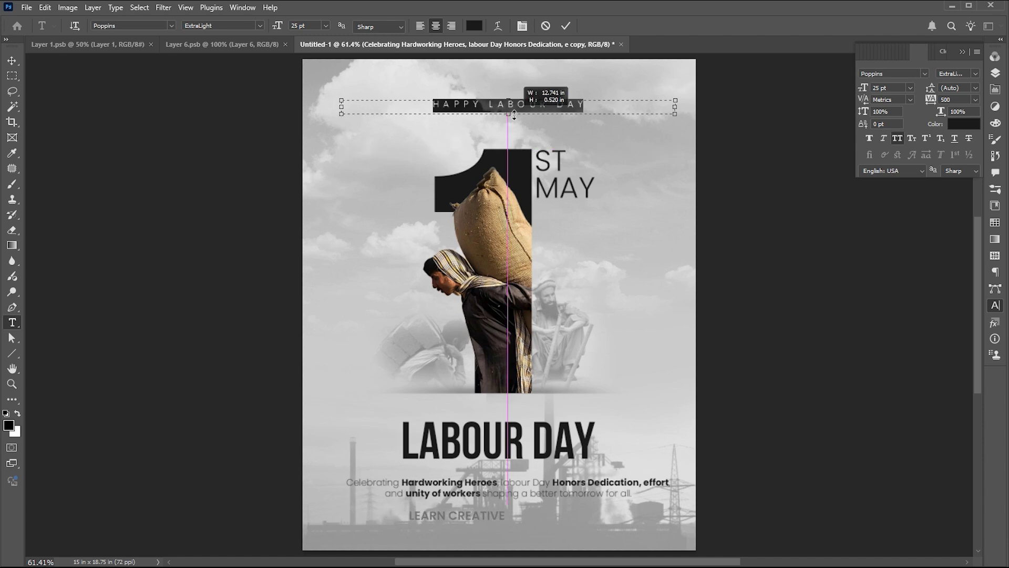
{"action": "left_click_drag", "start_coordinate": [676, 106], "coordinate": [599, 109]}
{"action": "left_click", "coordinate": [16, 60]}
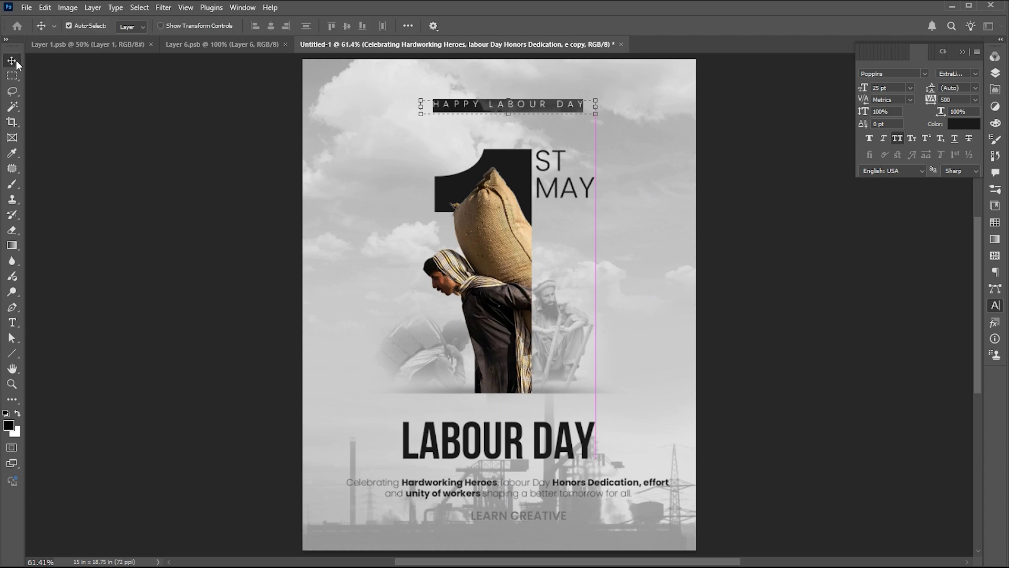
{"action": "left_click", "coordinate": [68, 25]}
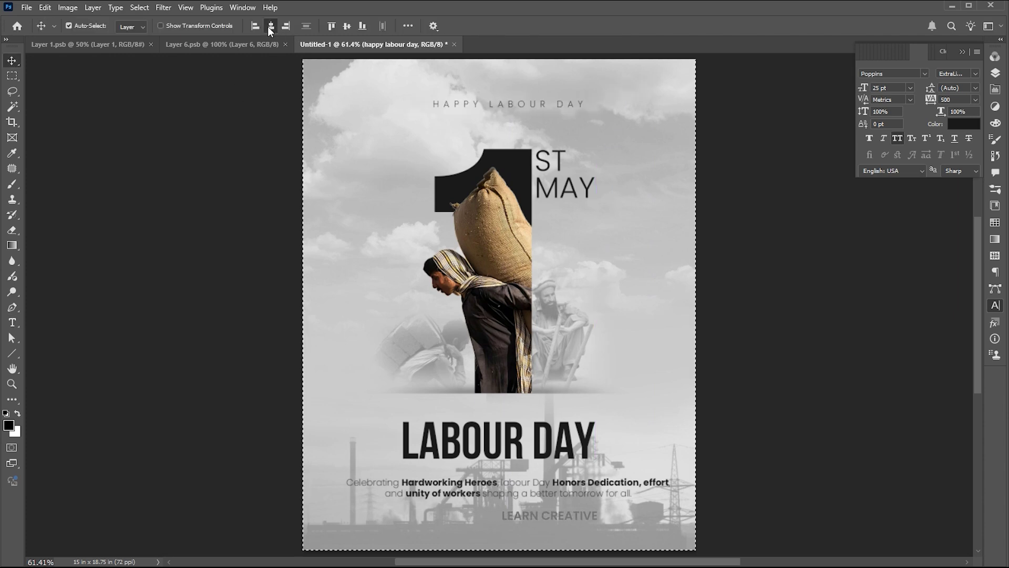
{"action": "left_click_drag", "start_coordinate": [765, 180], "coordinate": [757, 180]}
{"action": "left_click", "coordinate": [753, 182]}
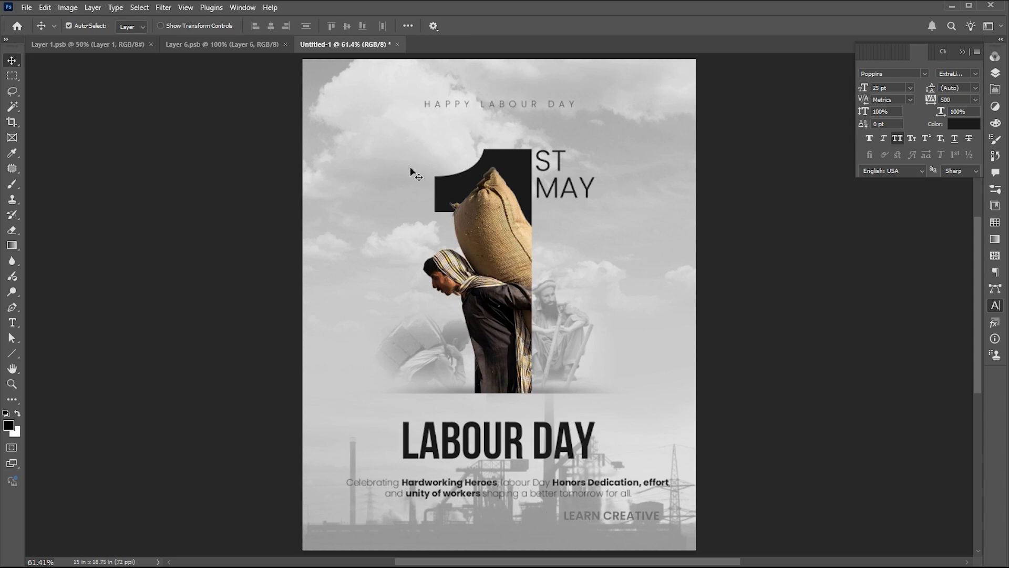
Copy the social media icons from Layer 6.psb into the poster and centre them horizontally below the slogan
{"action": "left_click", "coordinate": [223, 42]}
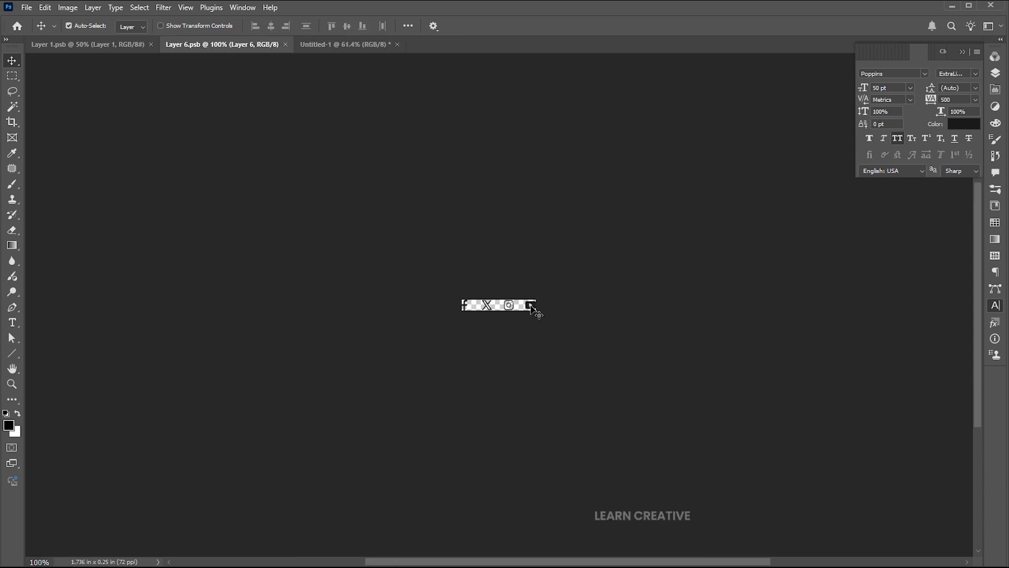
{"action": "left_click", "coordinate": [327, 45]}
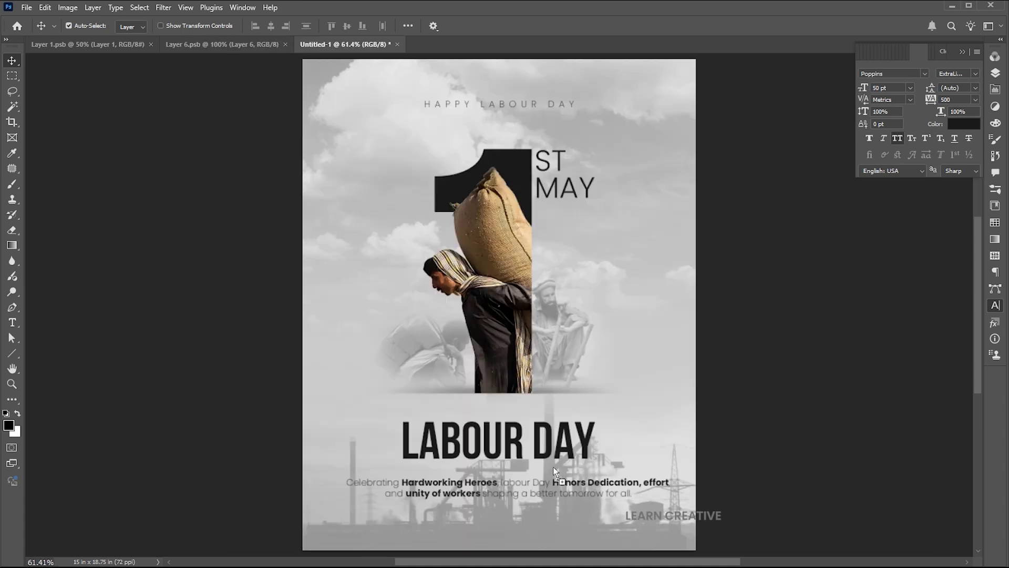
{"action": "left_click_drag", "start_coordinate": [505, 528], "coordinate": [509, 529]}
{"action": "key", "text": "ctrl+a"}
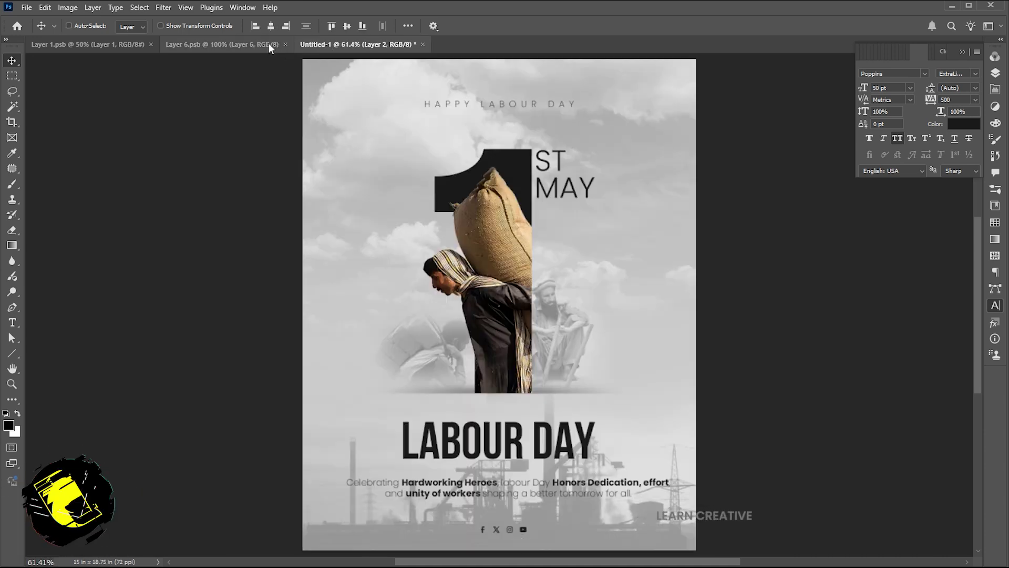
Copy the logo from Layer 1.psb into the poster, scale it to 9.69% and position it in the poster's upper-left corner
{"action": "left_click", "coordinate": [112, 44]}
{"action": "left_click_drag", "start_coordinate": [476, 257], "coordinate": [421, 167]}
{"action": "key", "text": "ctrl+t"}
{"action": "left_click_drag", "start_coordinate": [483, 236], "coordinate": [331, 117]}
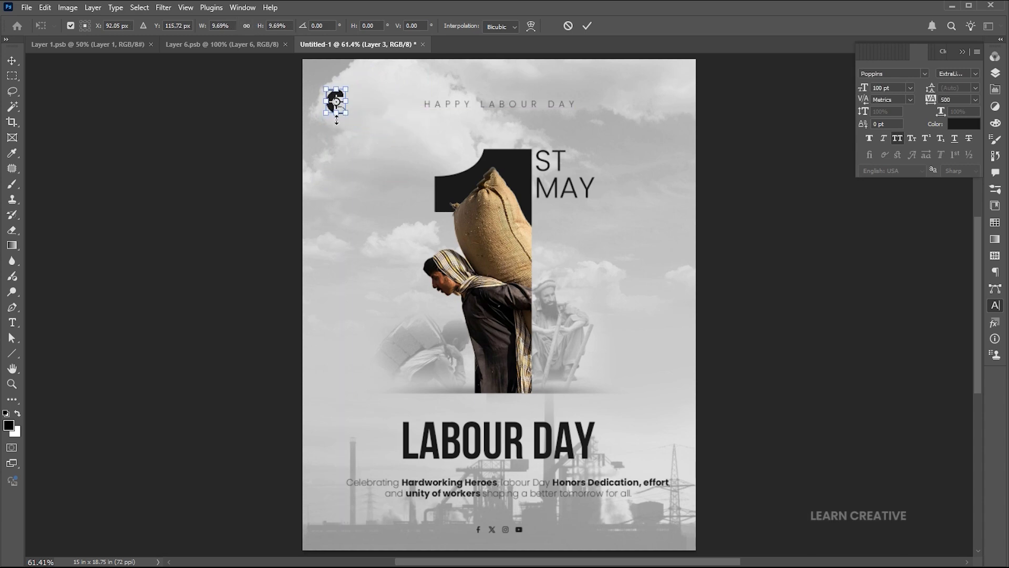
{"action": "key", "text": "Return"}
{"action": "key", "text": "Left"}
{"action": "key", "text": "Left"}
{"action": "key", "text": "Left"}
{"action": "key", "text": "Left"}
{"action": "key", "text": "Left"}
{"action": "key", "text": "Left"}
{"action": "key", "text": "Left"}
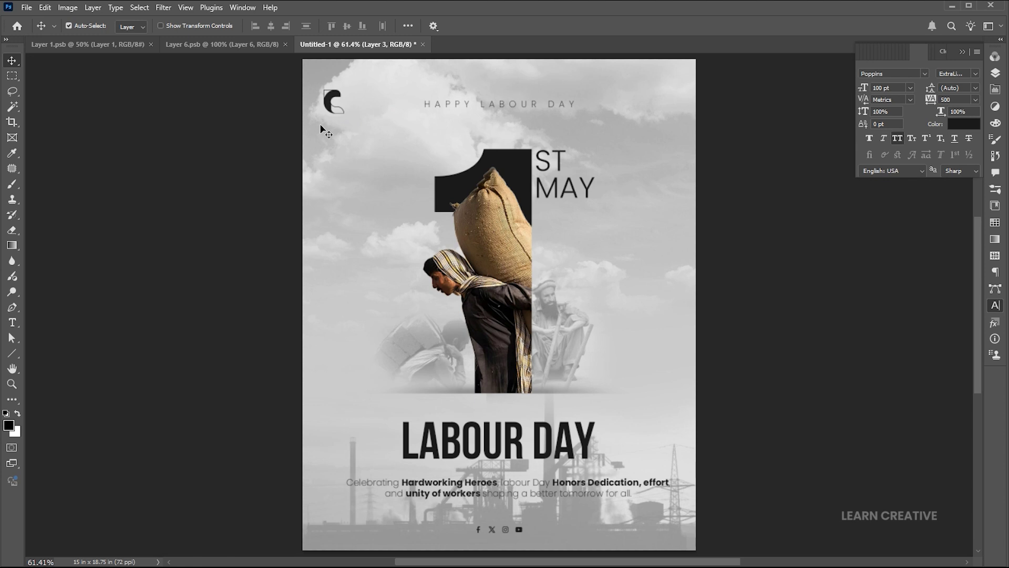
Duplicate the LABOUR DAY title near the poster's upper-right corner and replace its text with LEARN CREATIVE on two lines
{"action": "left_click_drag", "start_coordinate": [516, 449], "coordinate": [829, 197], "text": "alt"}
{"action": "key", "text": "Return"}
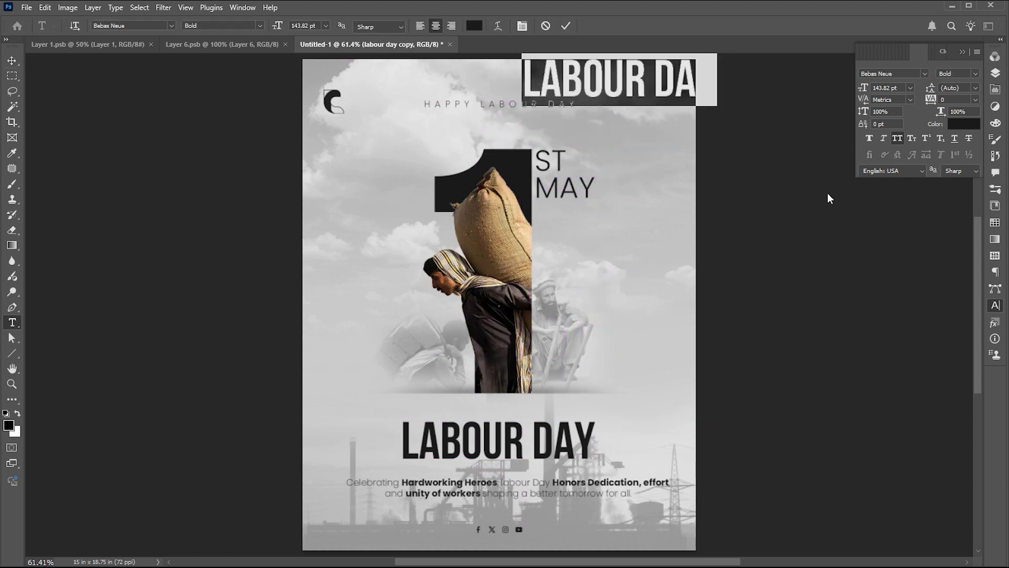
{"action": "type", "text": "LEARN CREATIVE"}
{"action": "key", "text": "ctrl"}
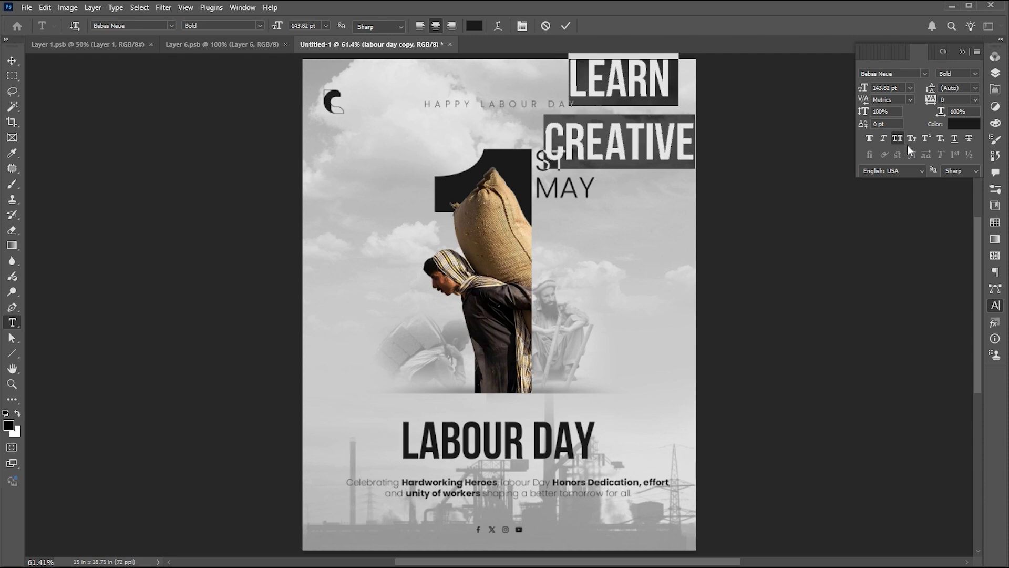
Set the LEARN CREATIVE text's leading to 140 pt and left-align its lines
{"action": "left_click", "coordinate": [957, 87]}
{"action": "type", "text": "140 pt"}
{"action": "key", "text": "Return"}
{"action": "left_click", "coordinate": [421, 25]}
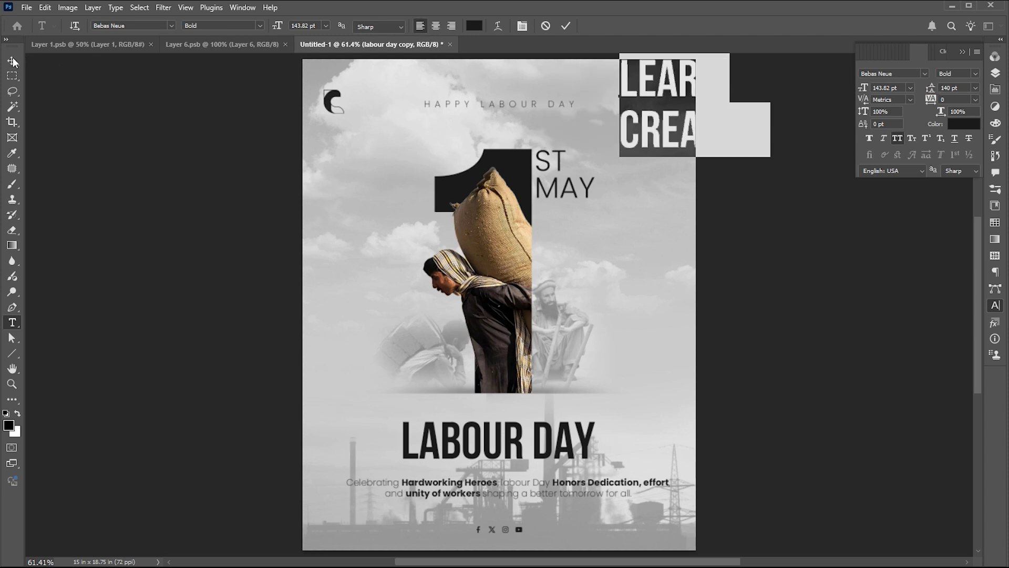
Scale LEARN CREATIVE down to about 35 pt and place it in the poster's upper-right corner, level with the logo
{"action": "key", "text": "ctrl+Return"}
{"action": "key", "text": "ctrl+t"}
{"action": "left_click_drag", "start_coordinate": [771, 158], "coordinate": [675, 89]}
{"action": "key", "text": "Return"}
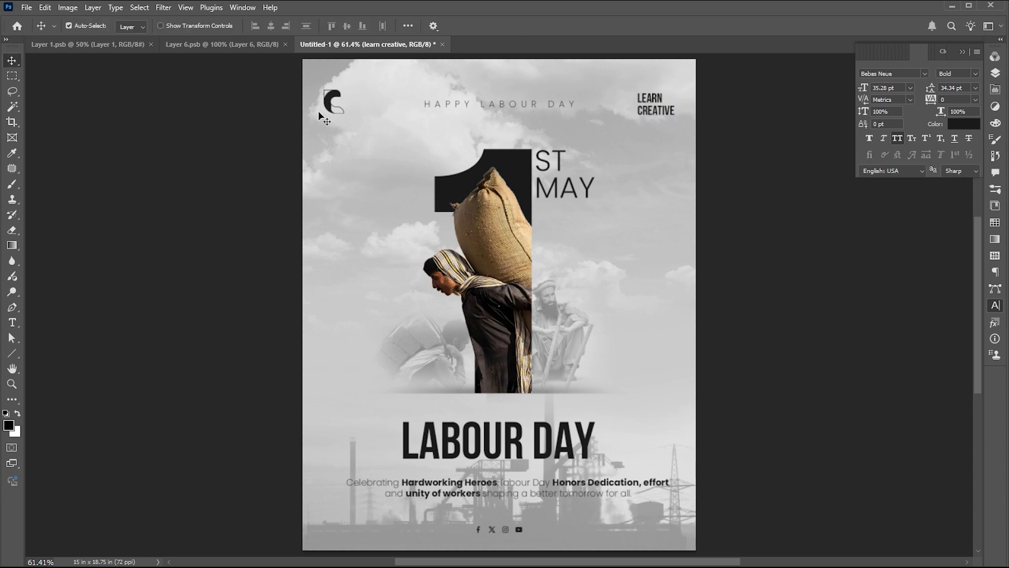
Scale the logo down slightly to about 93% of its size
{"action": "left_click", "coordinate": [330, 100]}
{"action": "key", "text": "ctrl+t"}
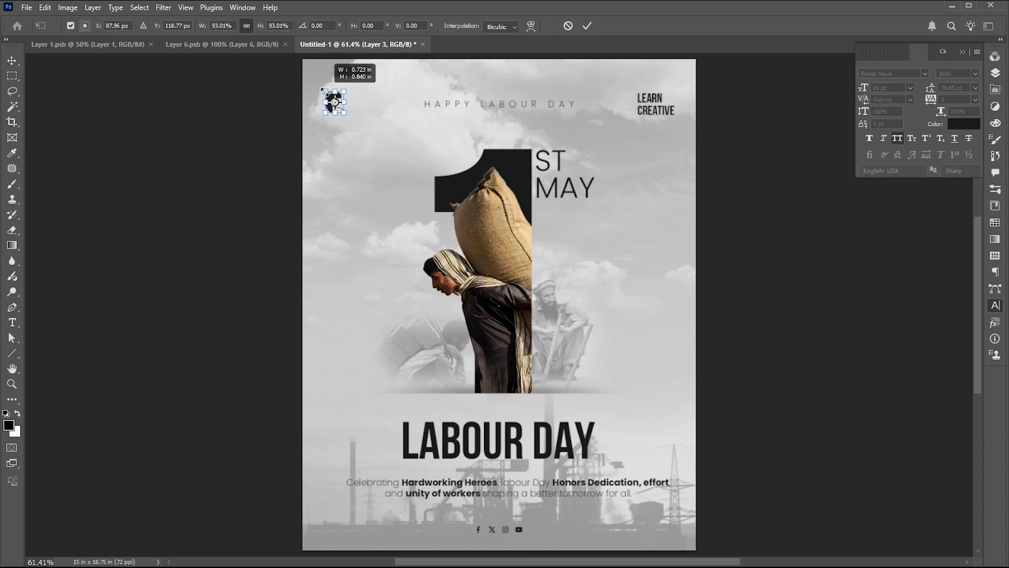
{"action": "key", "text": "Return"}
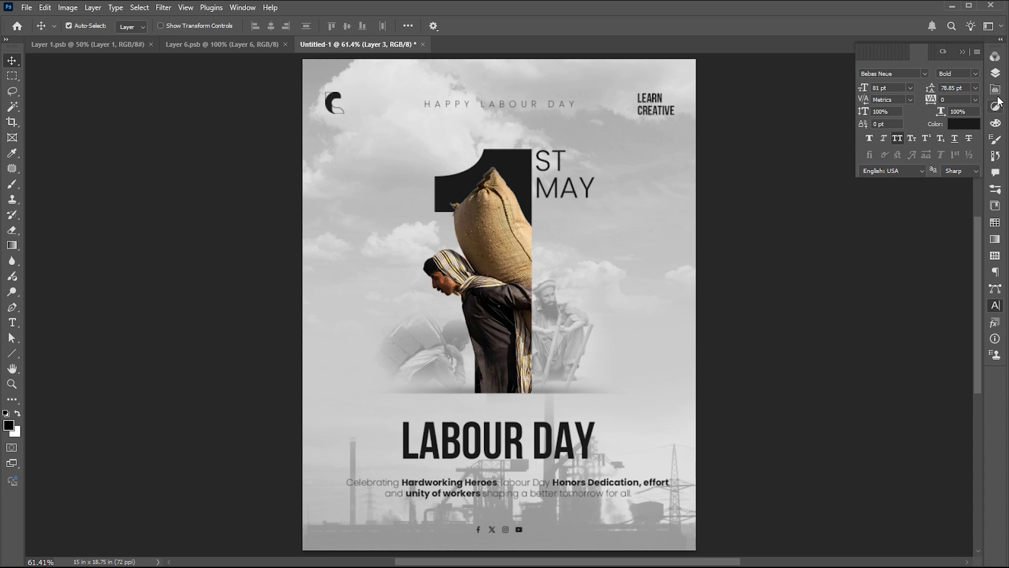
Set the Banner-1 layer's opacity to 20% and the clouds layer's opacity to 50%
{"action": "left_click", "coordinate": [995, 74]}
{"action": "scroll", "coordinate": [925, 422], "scroll_direction": "down", "scroll_amount": 3}
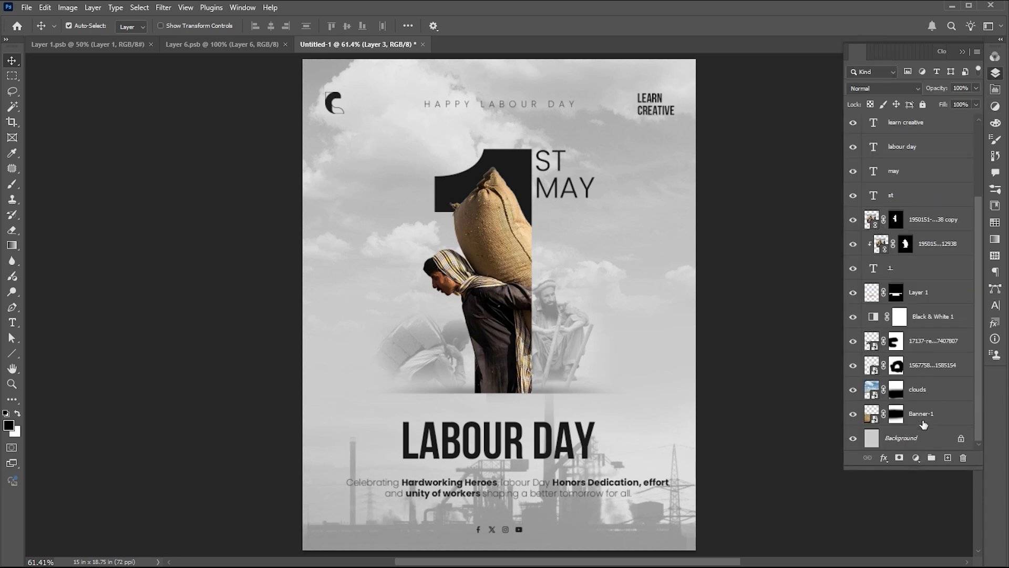
{"action": "left_click", "coordinate": [937, 420]}
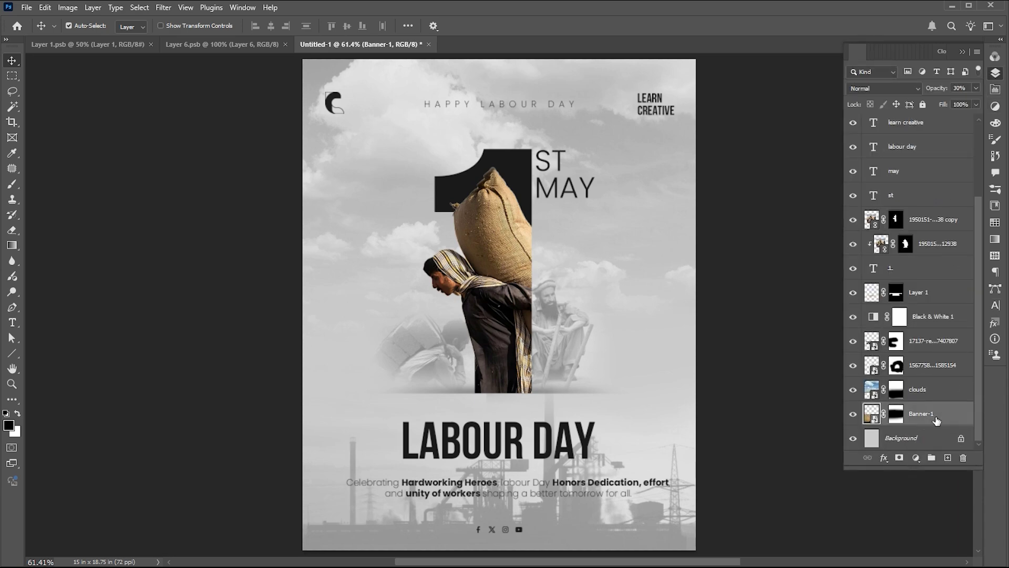
{"action": "key", "text": "2"}
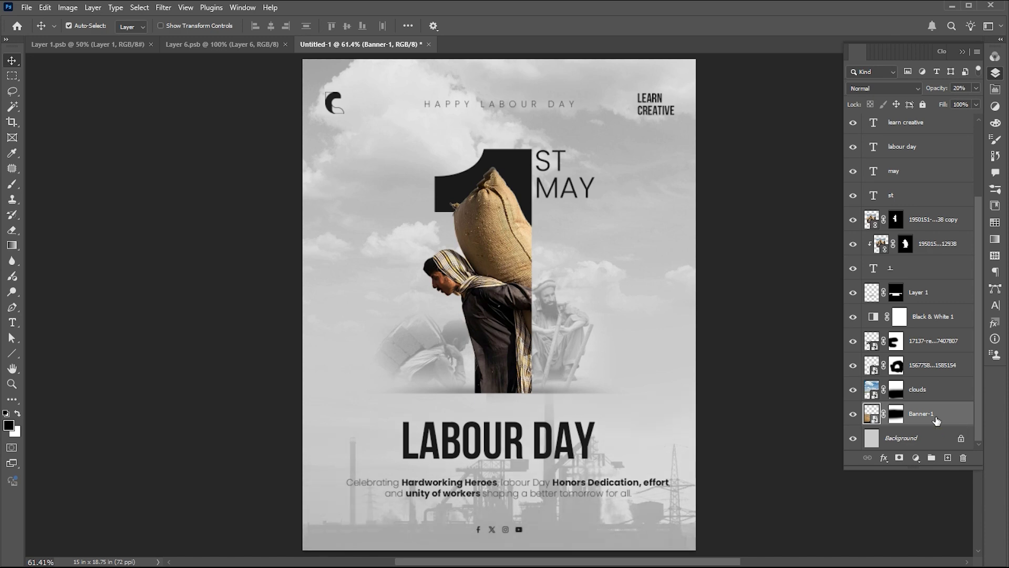
{"action": "left_click", "coordinate": [939, 392]}
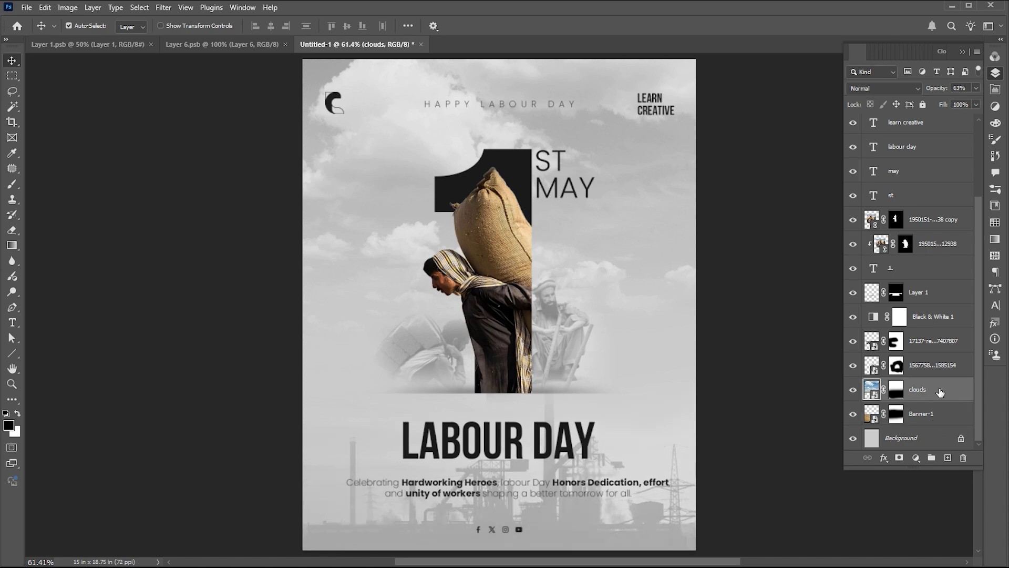
{"action": "key", "text": "5"}
Place the White-cloud-clipart-PNG image as an embedded layer above clouds and scale it down behind the worker
{"action": "left_click", "coordinate": [27, 9]}
{"action": "left_click", "coordinate": [58, 230]}
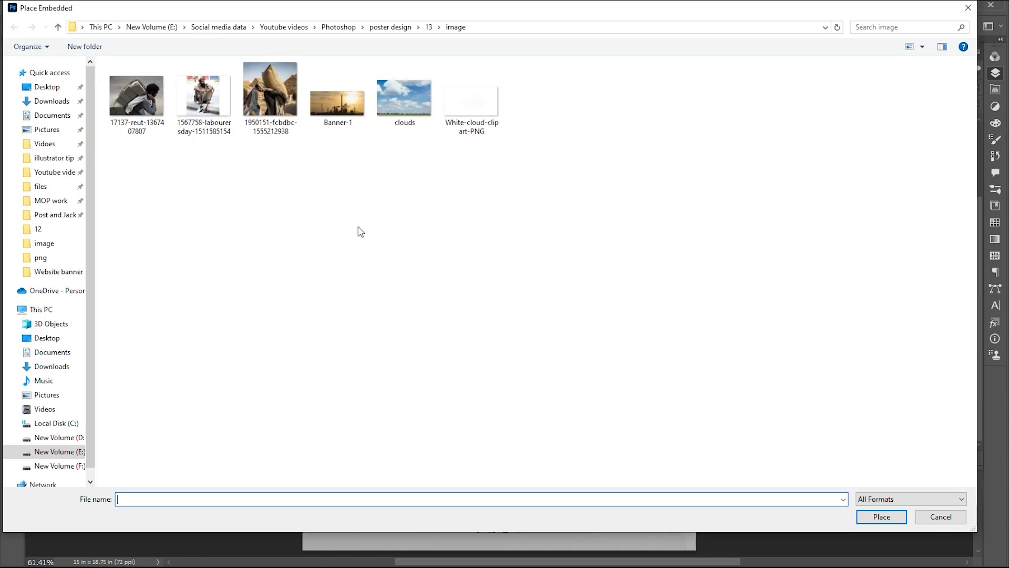
{"action": "left_click", "coordinate": [471, 100]}
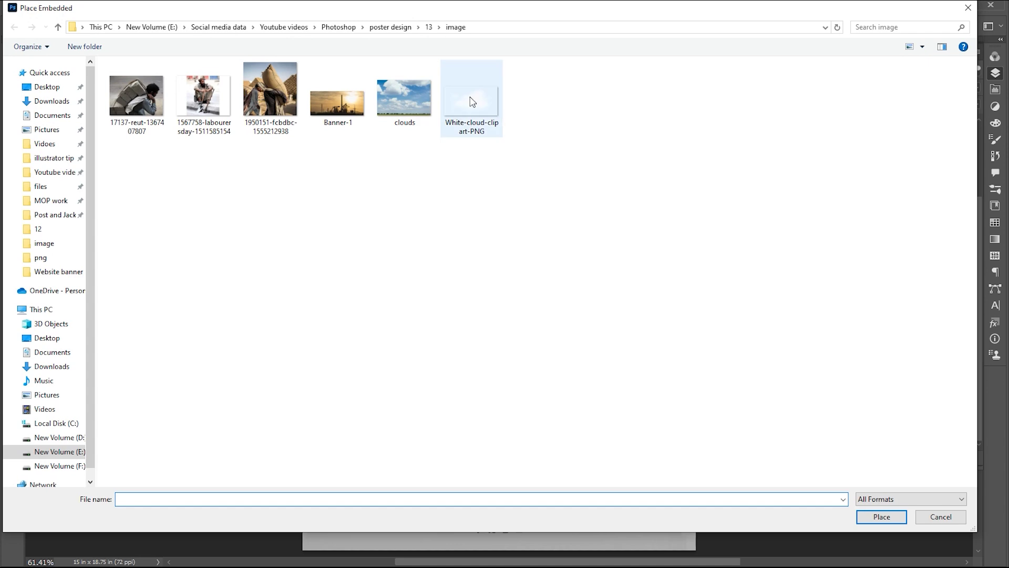
{"action": "left_click", "coordinate": [881, 517]}
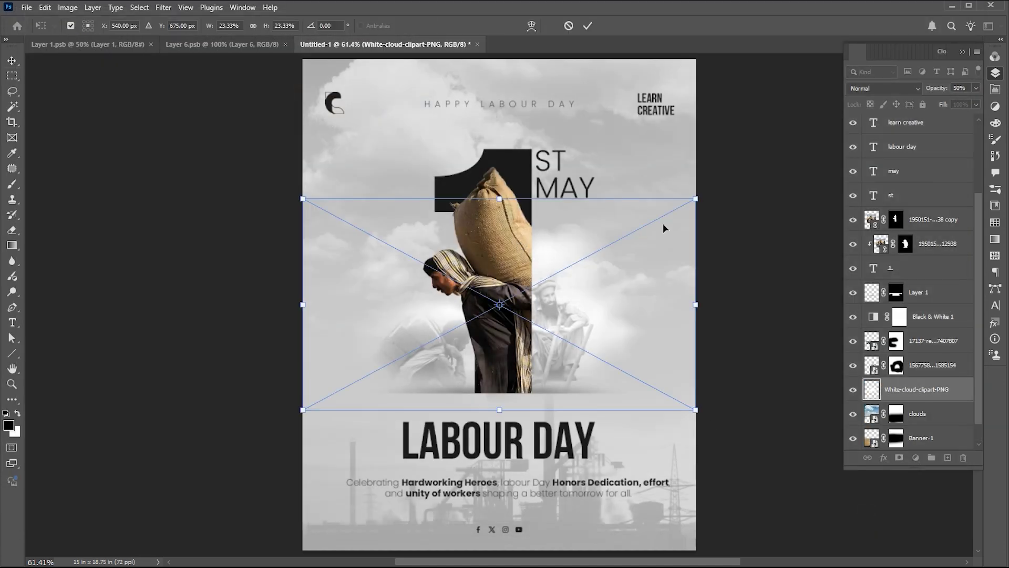
{"action": "left_click_drag", "start_coordinate": [693, 199], "coordinate": [653, 219]}
{"action": "key", "text": "Return"}
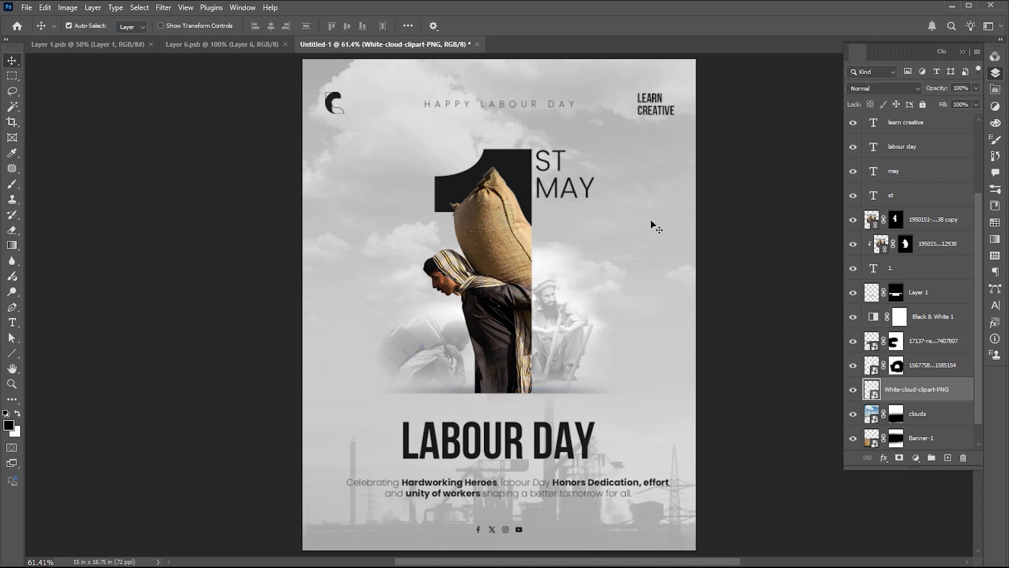
Move the White-cloud-clipart-PNG layer to the very top of the layer stack and scale it down over the sack's lower edge
{"action": "left_click_drag", "start_coordinate": [941, 389], "coordinate": [923, 117]}
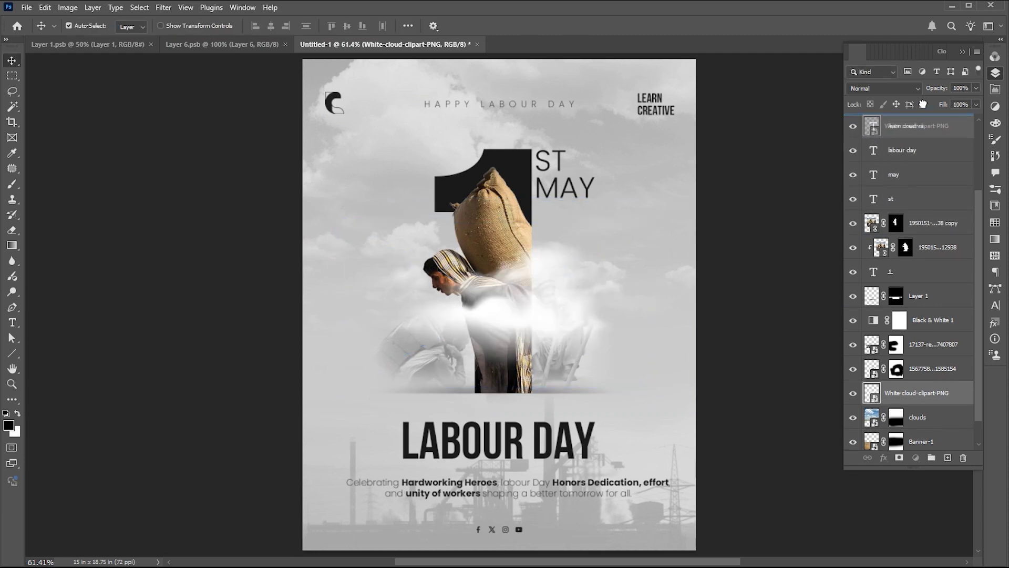
{"action": "left_click_drag", "start_coordinate": [924, 104], "coordinate": [923, 105]}
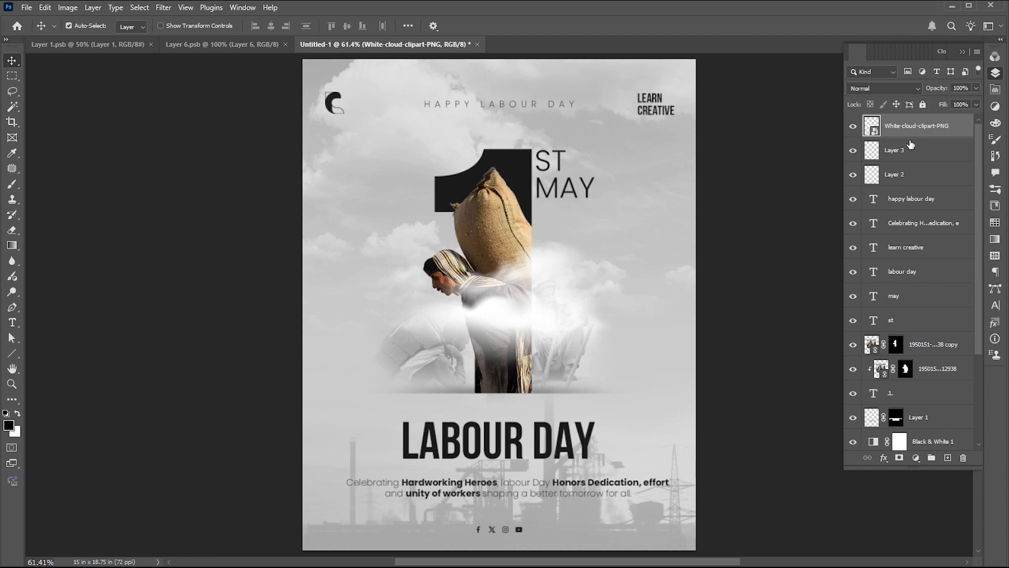
{"action": "key", "text": "ctrl+t"}
Duplicate the white cloud and place the copy, scaled to about 8%, over the LEARN CREATIVE text
{"action": "left_click_drag", "start_coordinate": [652, 221], "coordinate": [686, 92]}
{"action": "key", "text": "Return"}
{"action": "key", "text": "ctrl+t"}
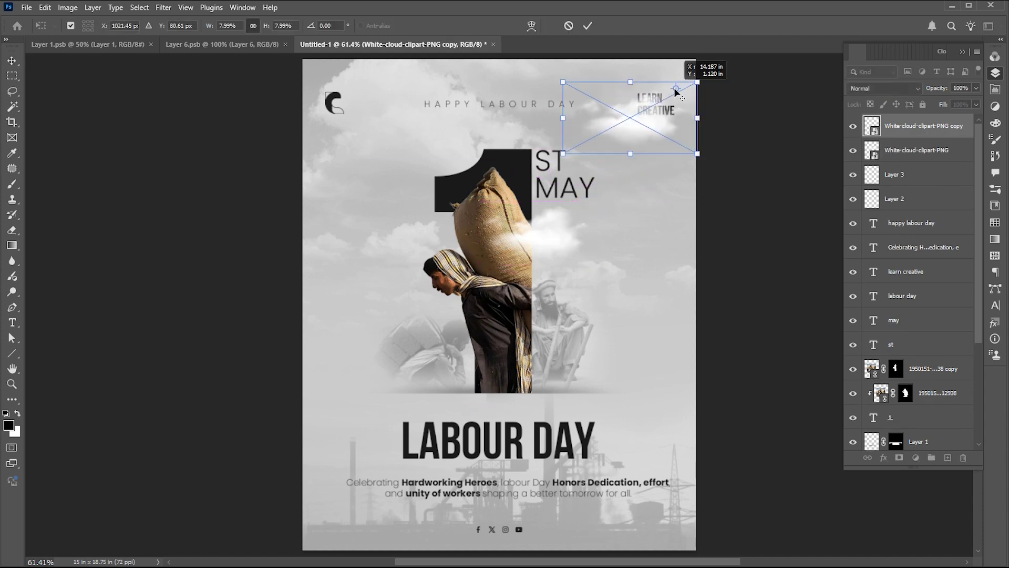
Duplicate the cloud over the logo and again over the LABOUR DAY title, at about 4.68% scale and 50% opacity
{"action": "left_click_drag", "start_coordinate": [702, 82], "coordinate": [362, 101]}
{"action": "key", "text": "Return"}
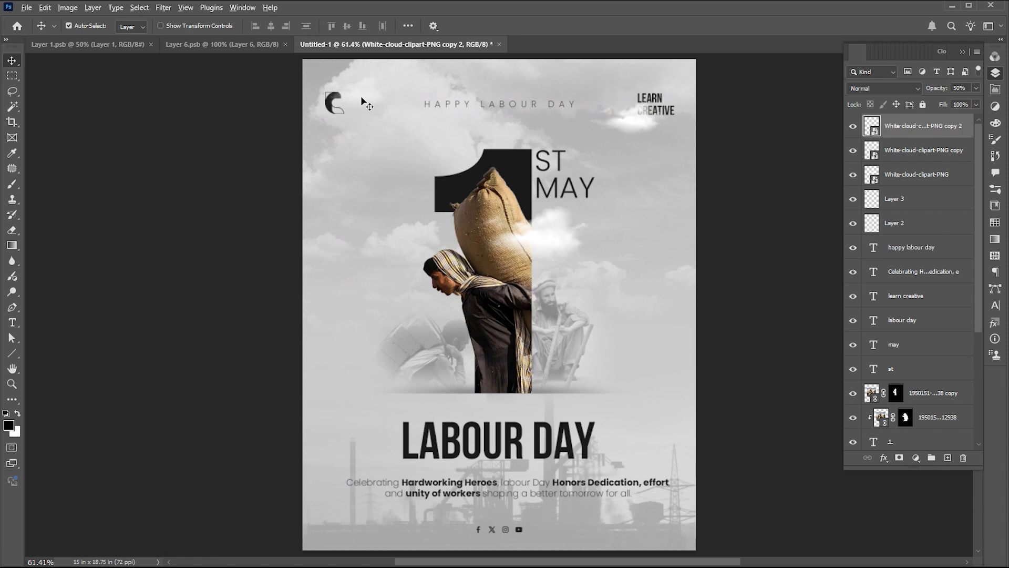
{"action": "left_click_drag", "start_coordinate": [360, 96], "coordinate": [531, 454]}
{"action": "key", "text": "ctrl+t"}
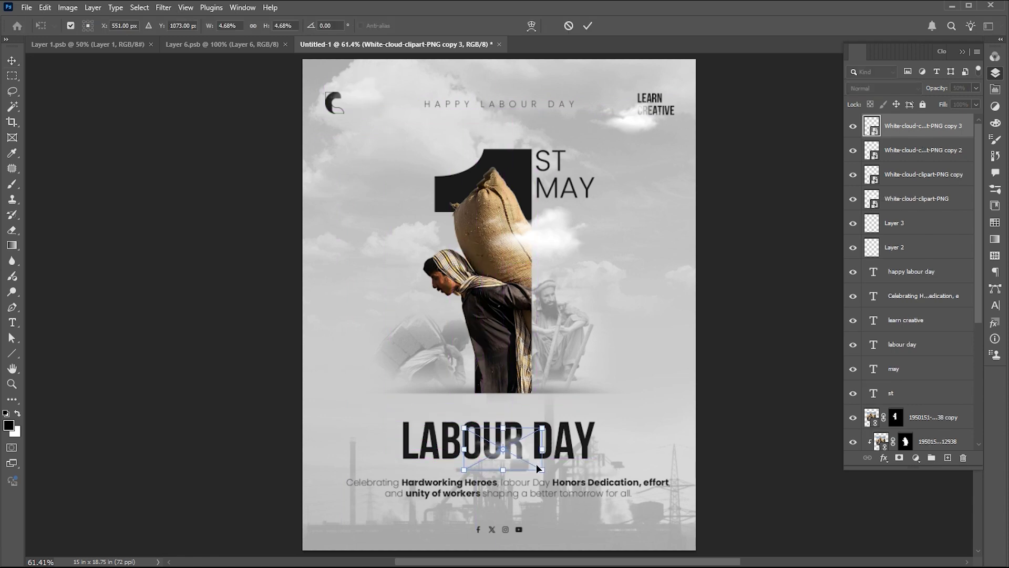
{"action": "key", "text": "Return"}
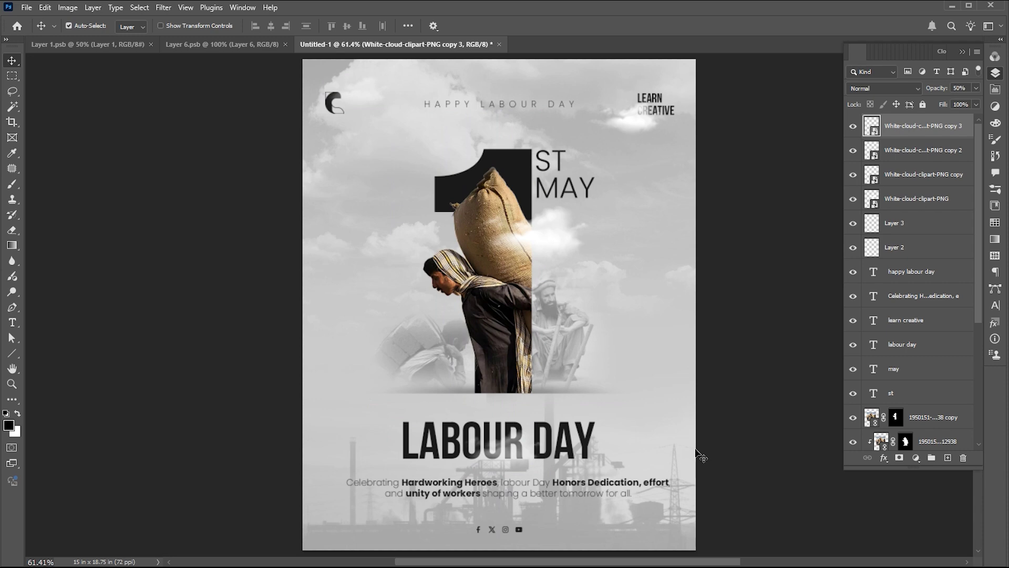
Move the slogan down slightly and draw a 1 px black horizontal line about 8.69 in long, centred between it and the title
{"action": "left_click_drag", "start_coordinate": [601, 487], "coordinate": [600, 499]}
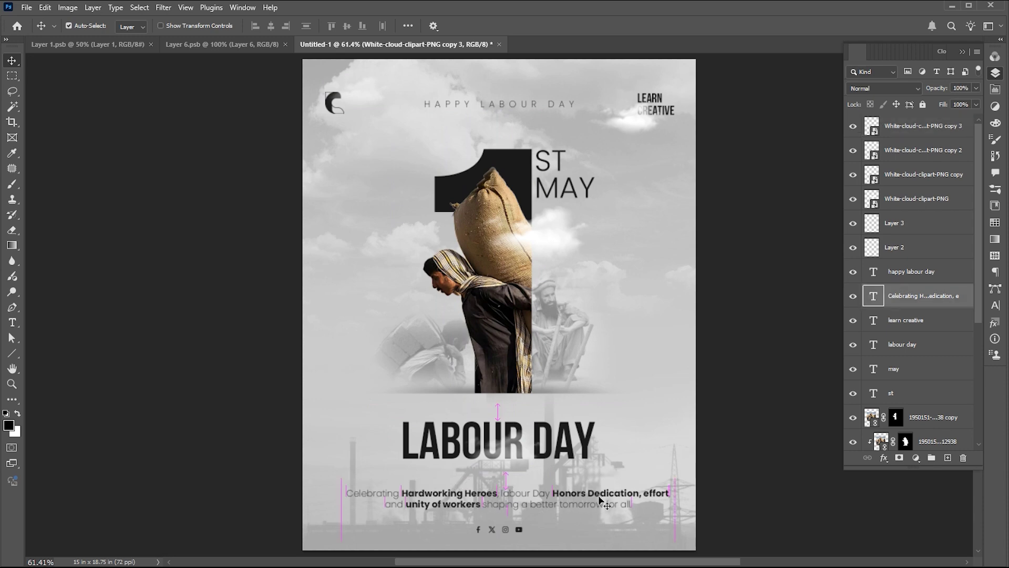
{"action": "left_click", "coordinate": [11, 356]}
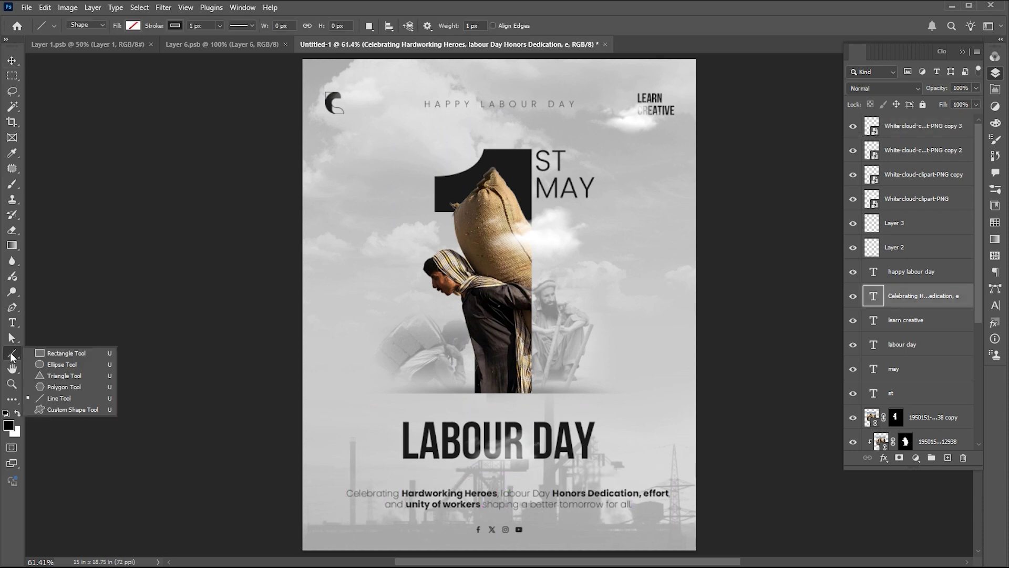
{"action": "left_click", "coordinate": [59, 398]}
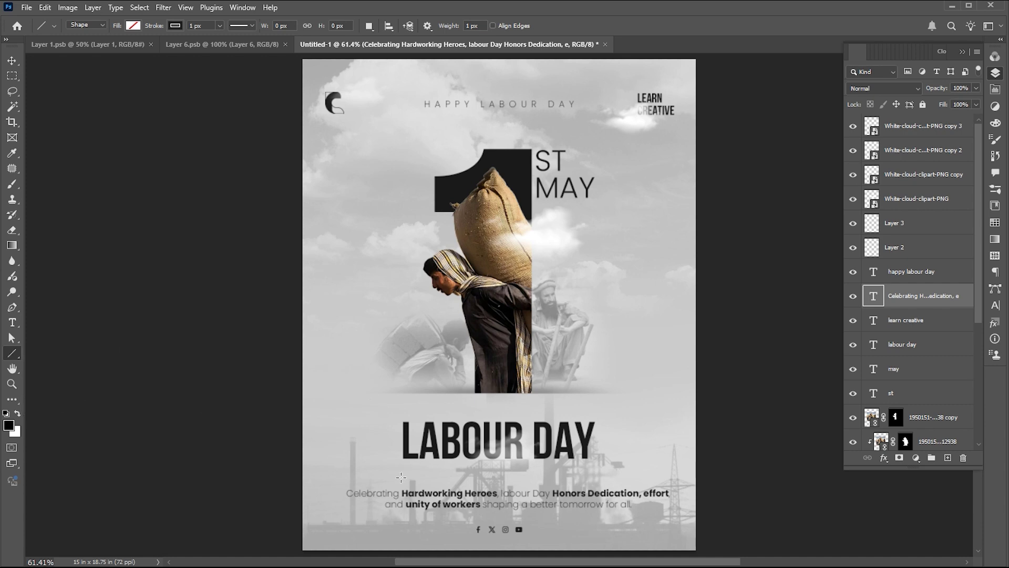
{"action": "left_click_drag", "start_coordinate": [397, 475], "coordinate": [624, 475]}
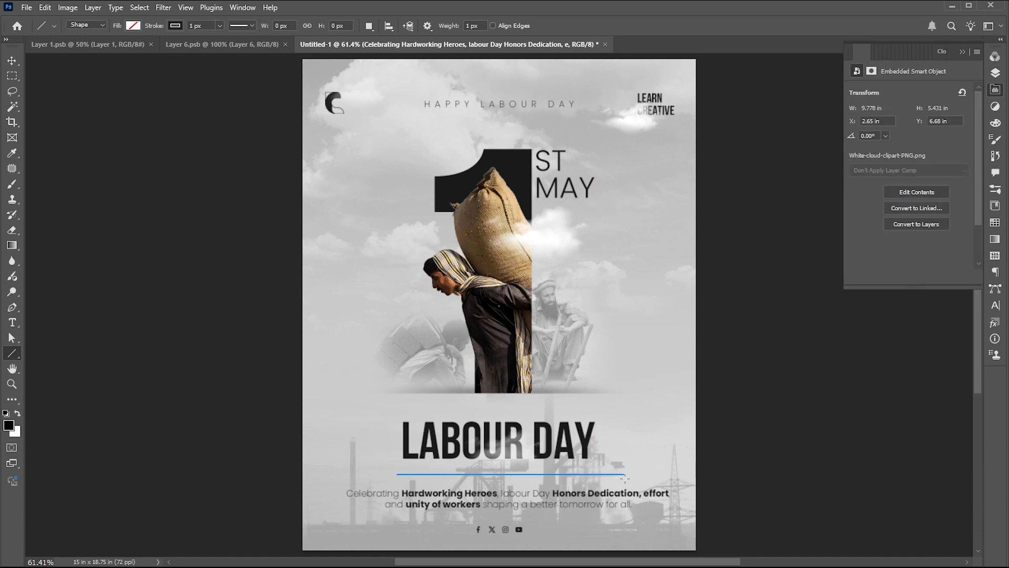
{"action": "key", "text": "v"}
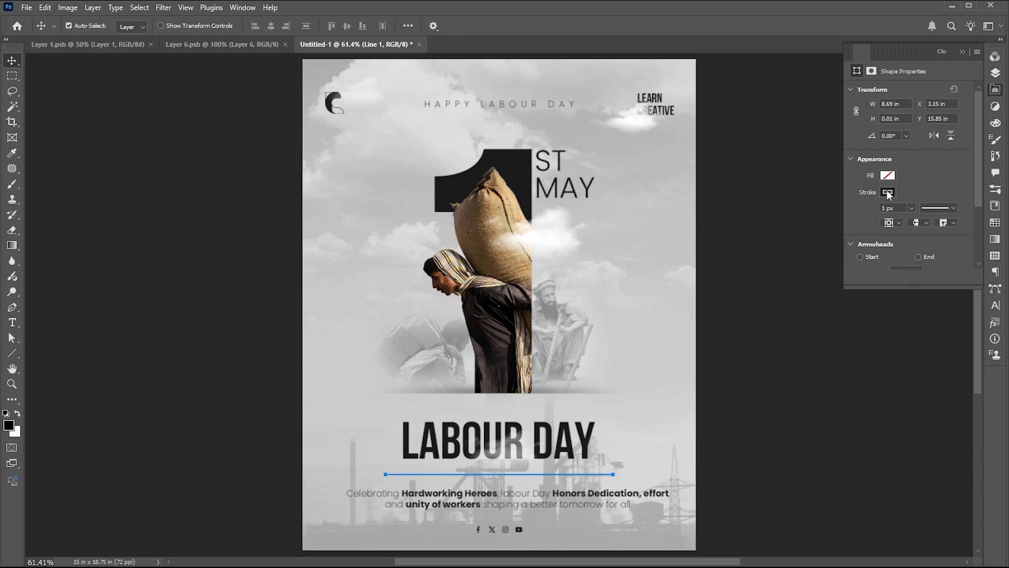
{"action": "left_click", "coordinate": [894, 206]}
Add a layer mask to the line and fade out both of its ends with a soft brush at increased opacity
{"action": "left_click", "coordinate": [995, 73]}
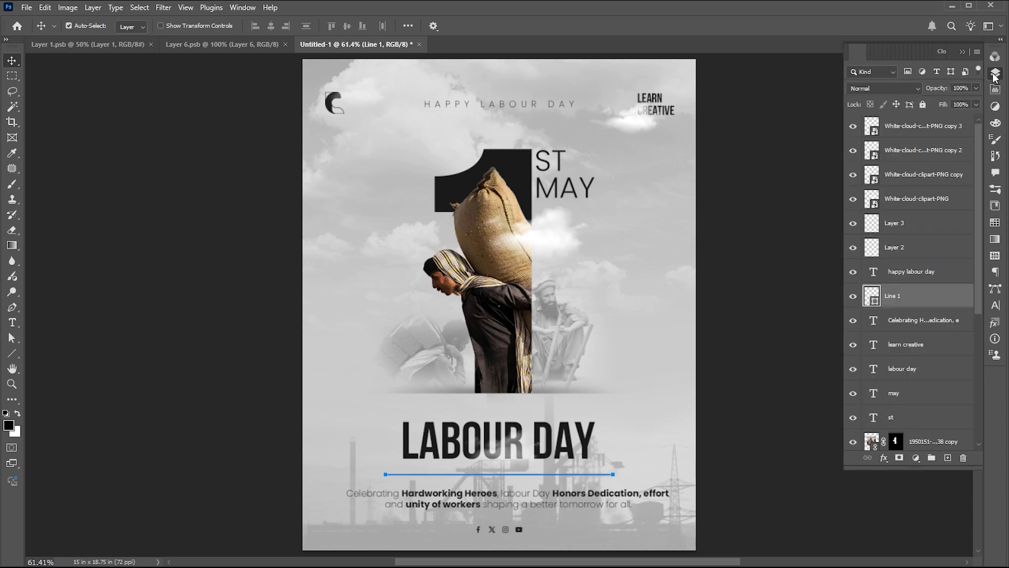
{"action": "left_click", "coordinate": [899, 458]}
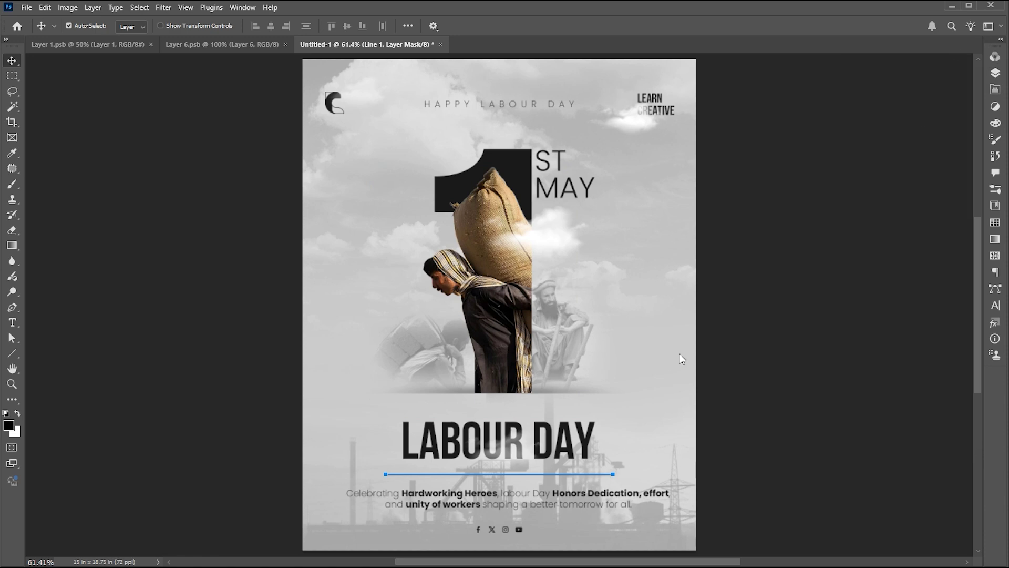
{"action": "key", "text": "b"}
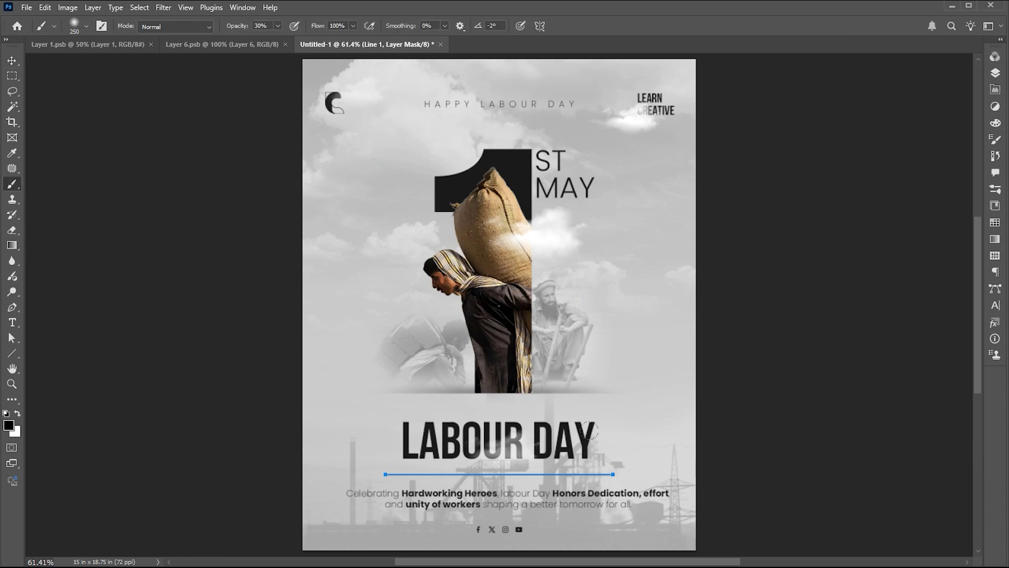
{"action": "left_click", "coordinate": [277, 25]}
{"action": "left_click_drag", "start_coordinate": [279, 42], "coordinate": [294, 42]}
{"action": "key", "text": "Return"}
{"action": "left_click", "coordinate": [595, 451]}
{"action": "key", "text": "v"}
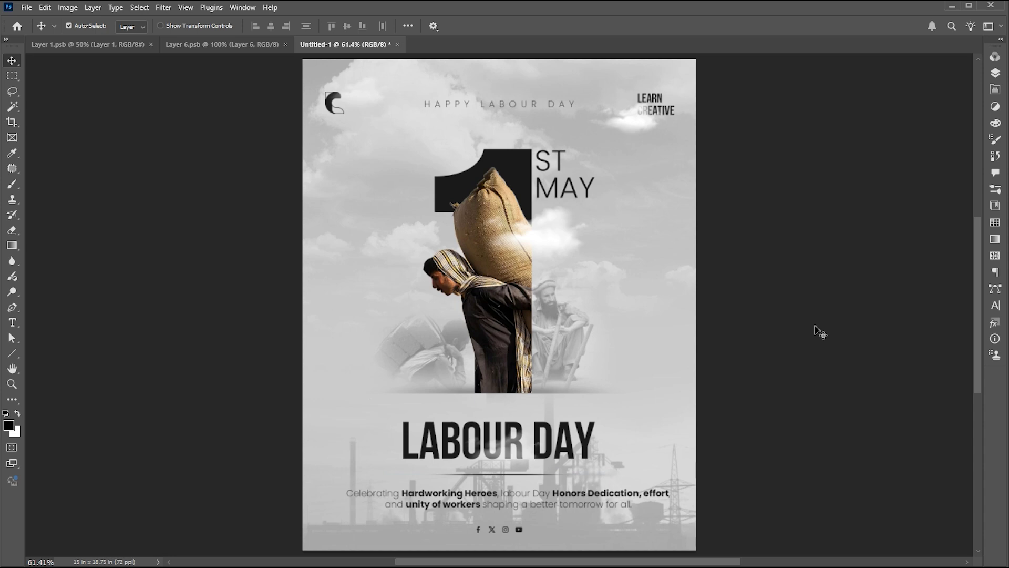
Move the small cloud up to the LABOUR DAY title's upper edge, and rescale the background clouds layer to about 114.33%
{"action": "mouse_move", "coordinate": [523, 457]}
{"action": "left_mouse_down"}
{"action": "mouse_move", "coordinate": [569, 415]}
{"action": "mouse_move", "coordinate": [569, 424]}
{"action": "left_mouse_up"}
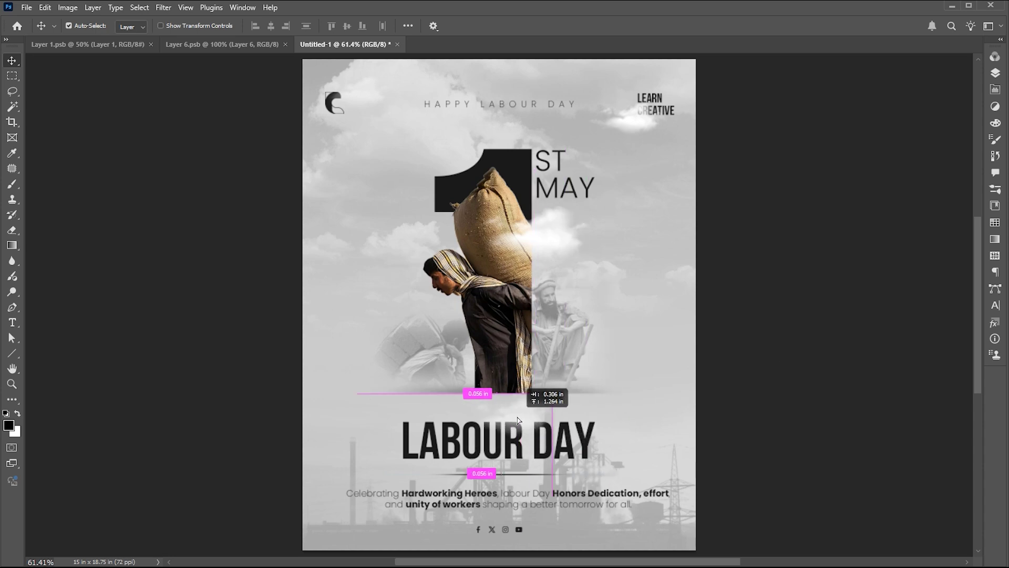
{"action": "key", "text": "F7"}
{"action": "scroll", "coordinate": [957, 416], "scroll_direction": "down", "scroll_amount": 9}
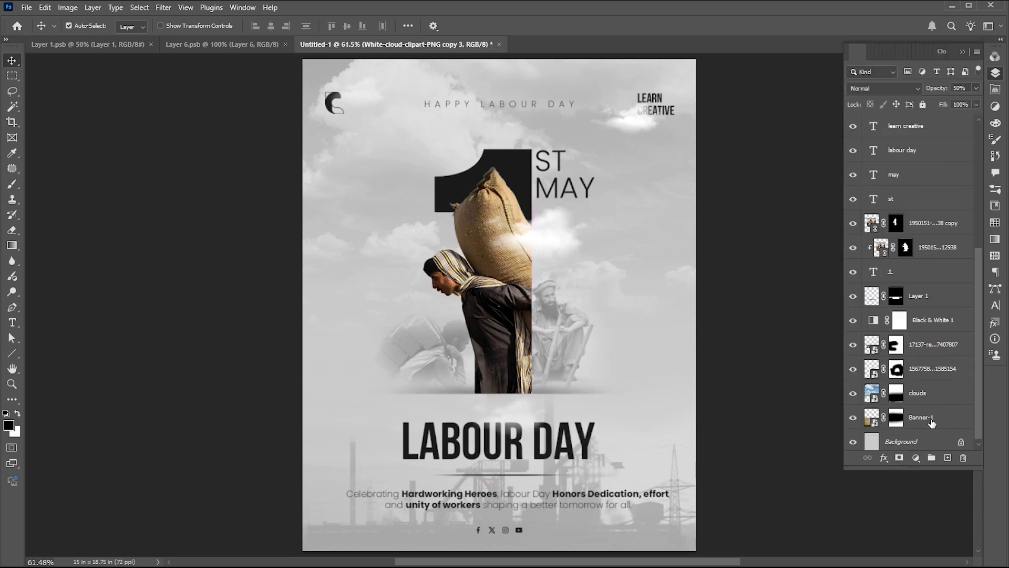
{"action": "left_click", "coordinate": [925, 392]}
{"action": "key", "text": "ctrl+t"}
{"action": "left_click_drag", "start_coordinate": [743, 218], "coordinate": [676, 189]}
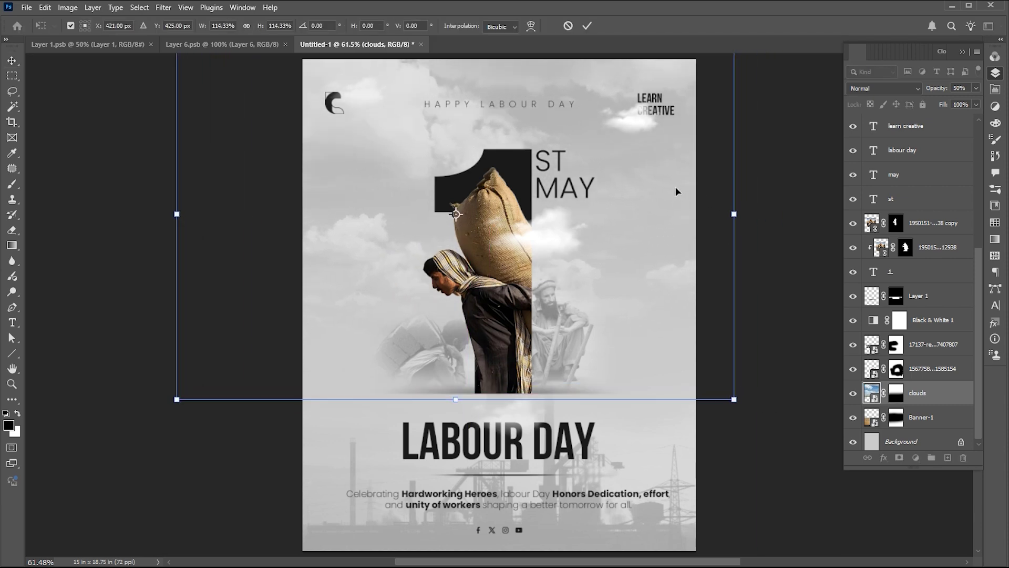
{"action": "key", "text": "Return"}
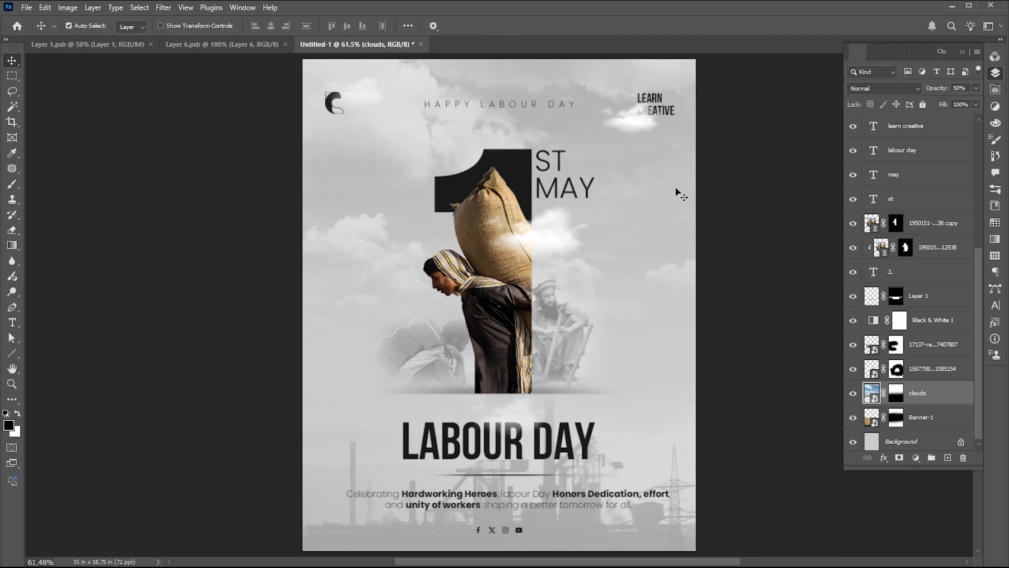
Lower the opacity of the small cloud over the LEARN CREATIVE text and deselect it
{"action": "left_click", "coordinate": [626, 134]}
{"action": "left_click", "coordinate": [765, 167]}
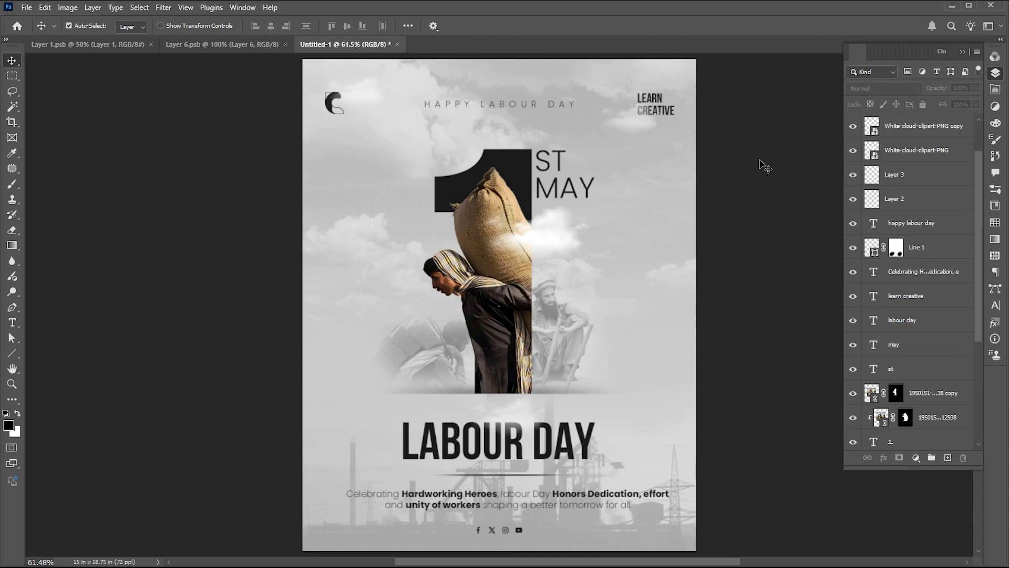